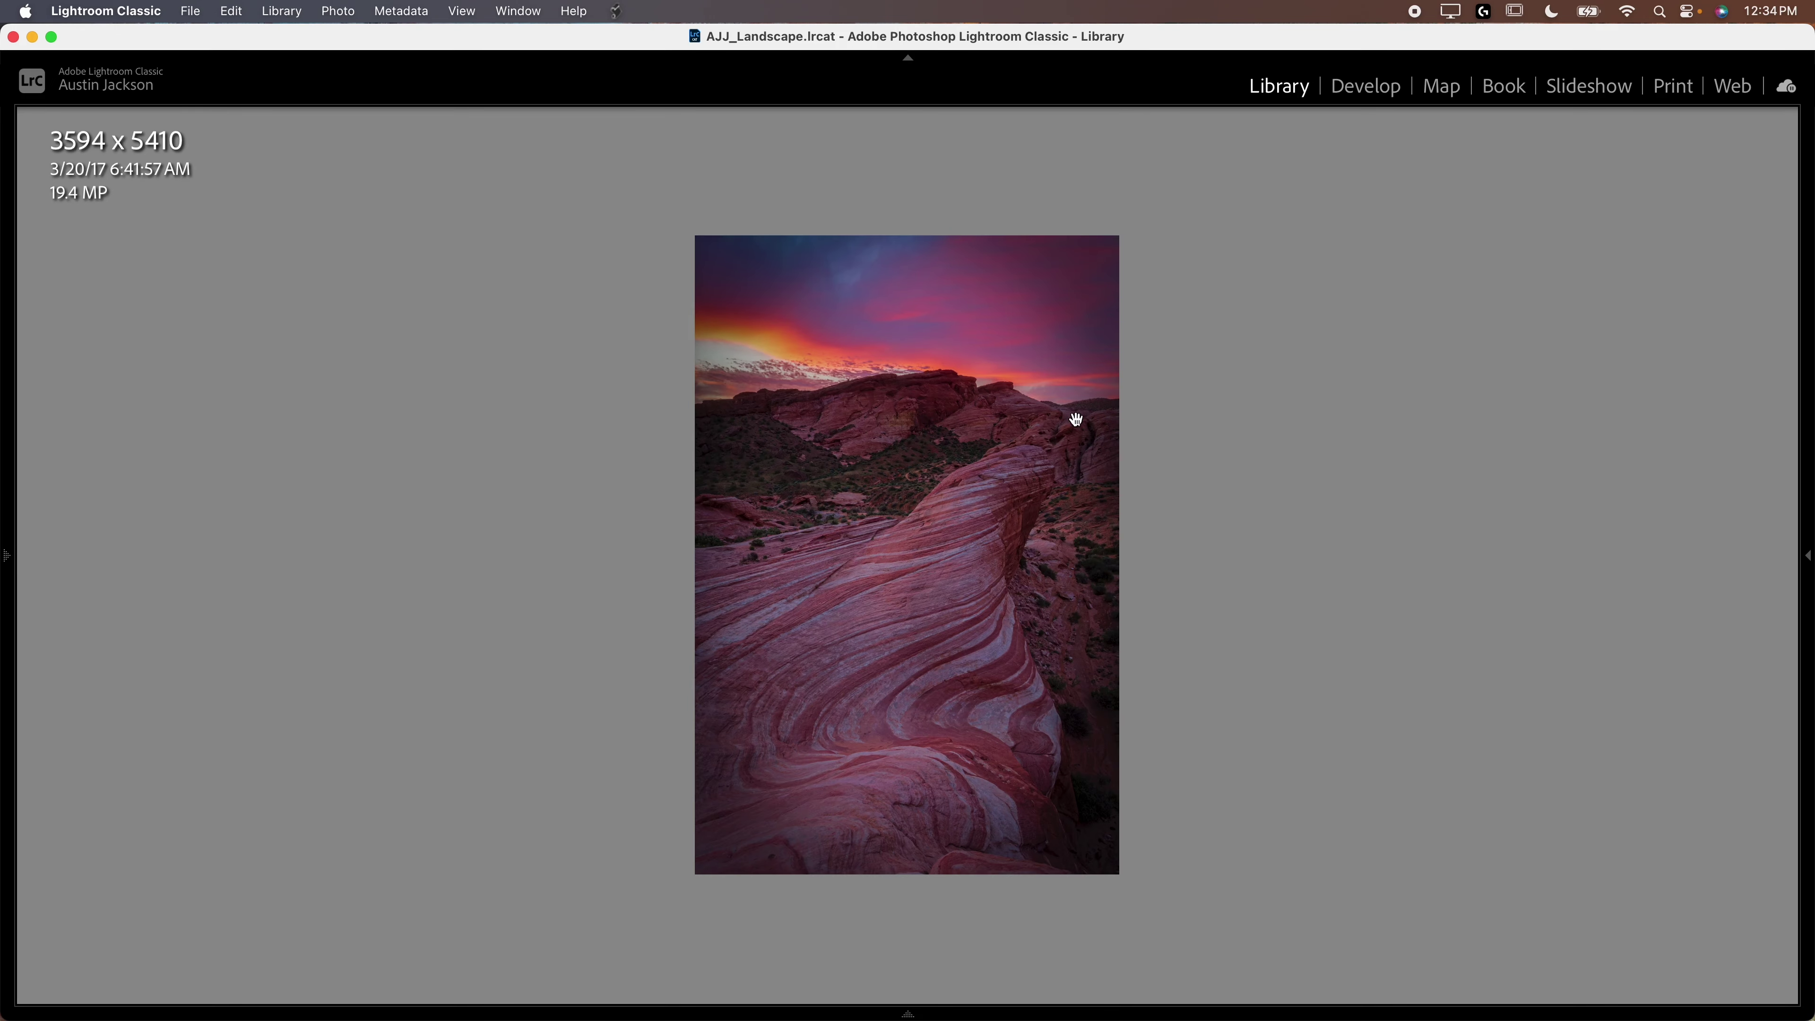
Zoom in to inspect detail, then switch to the darker unedited raw IMG_5542.dng
{"action": "key", "text": "super+equal"}
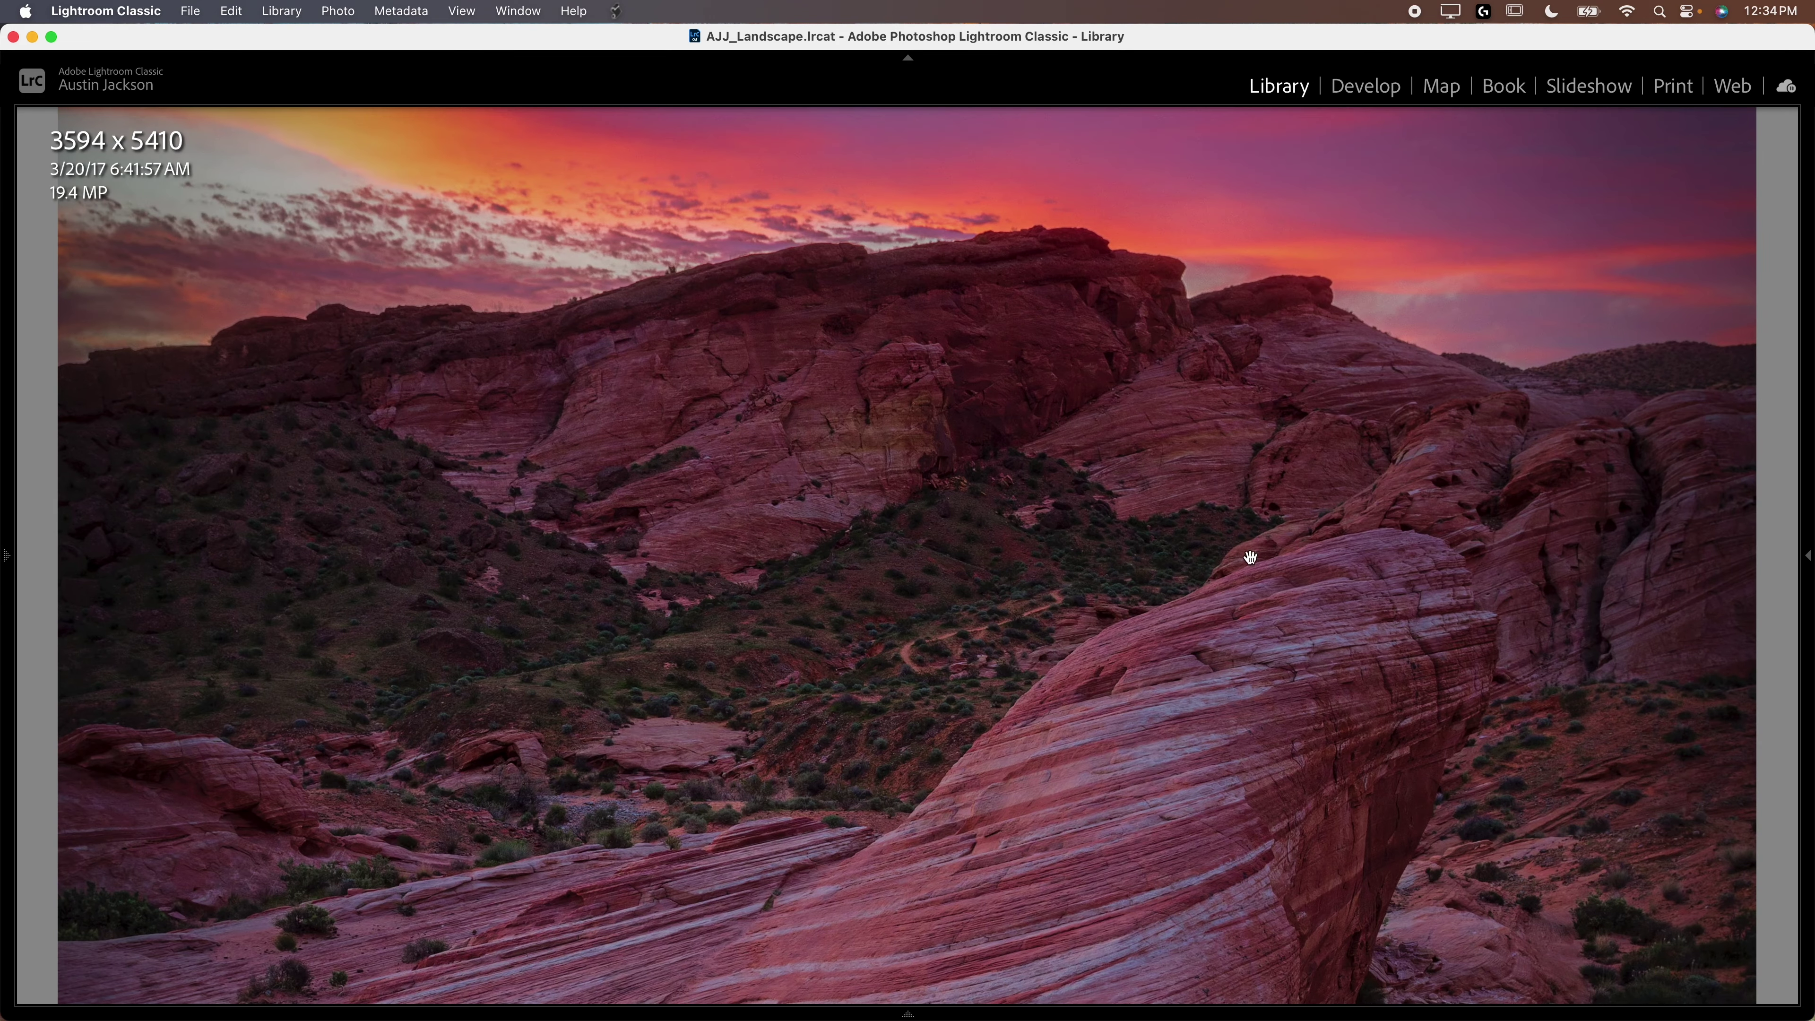
{"action": "scroll", "coordinate": [1255, 556], "scroll_direction": "down", "scroll_amount": 3}
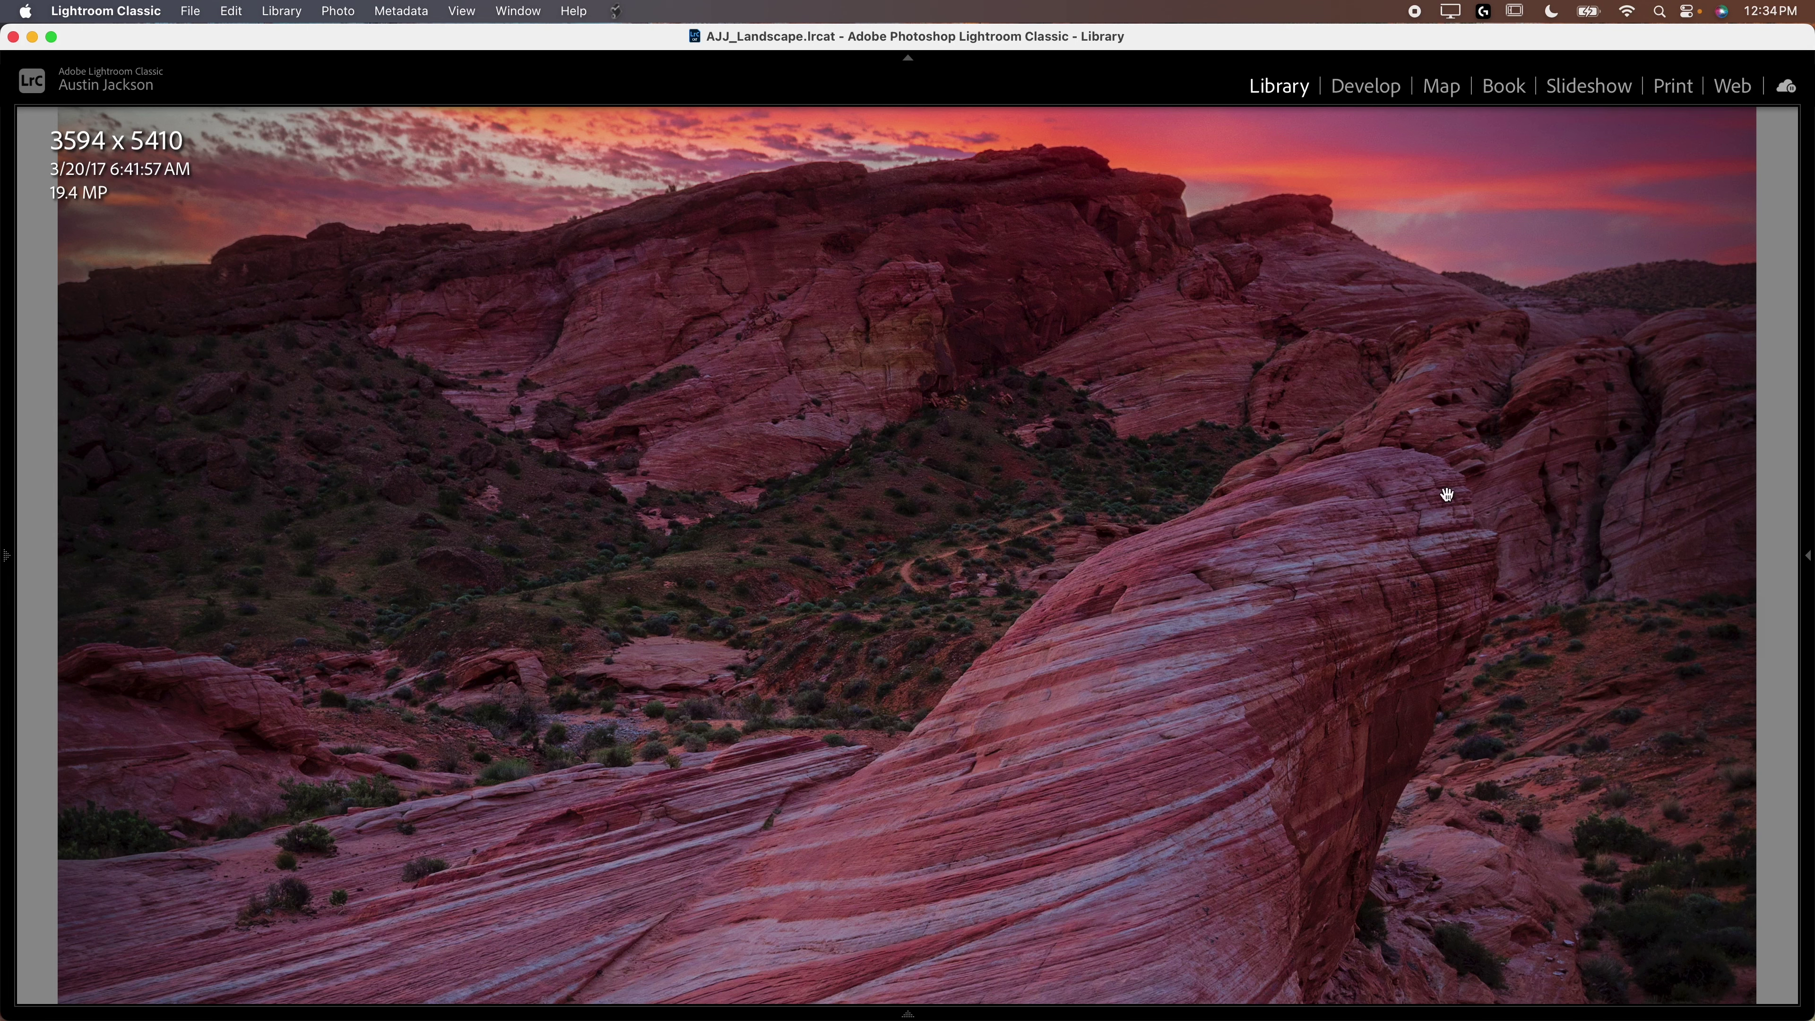
{"action": "key", "text": "super+minus"}
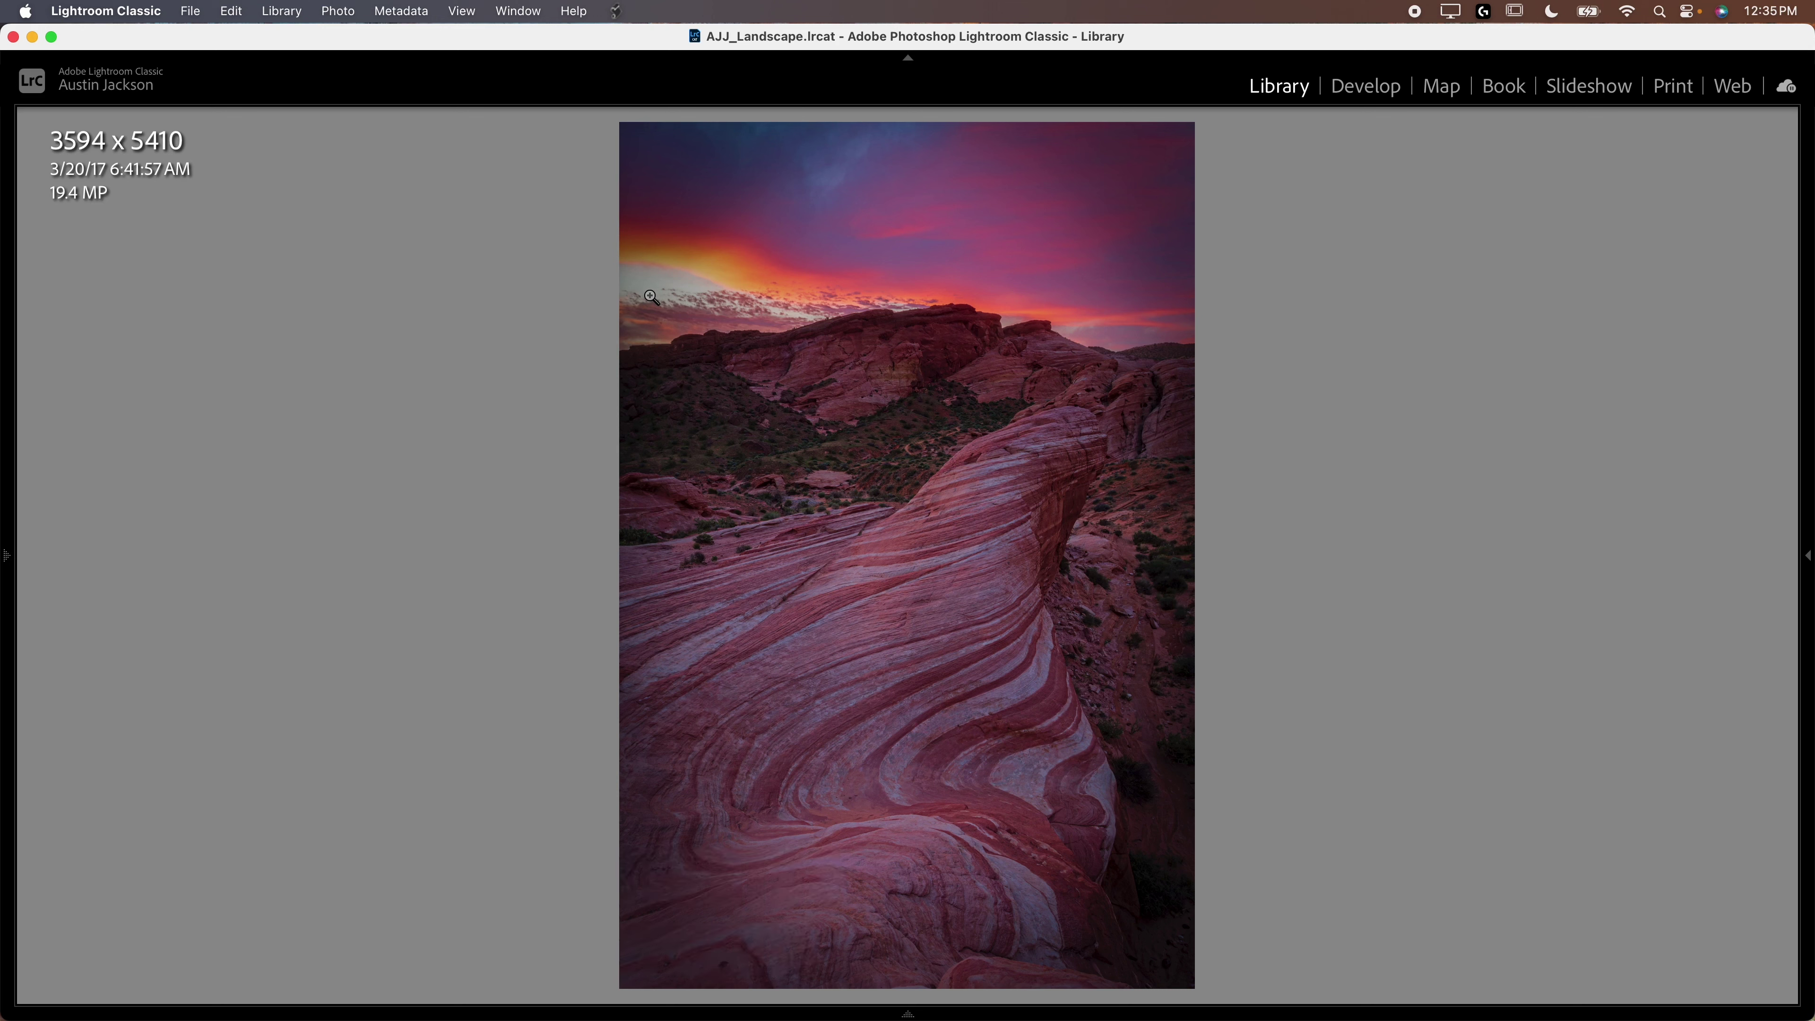
{"action": "left_click", "coordinate": [153, 947]}
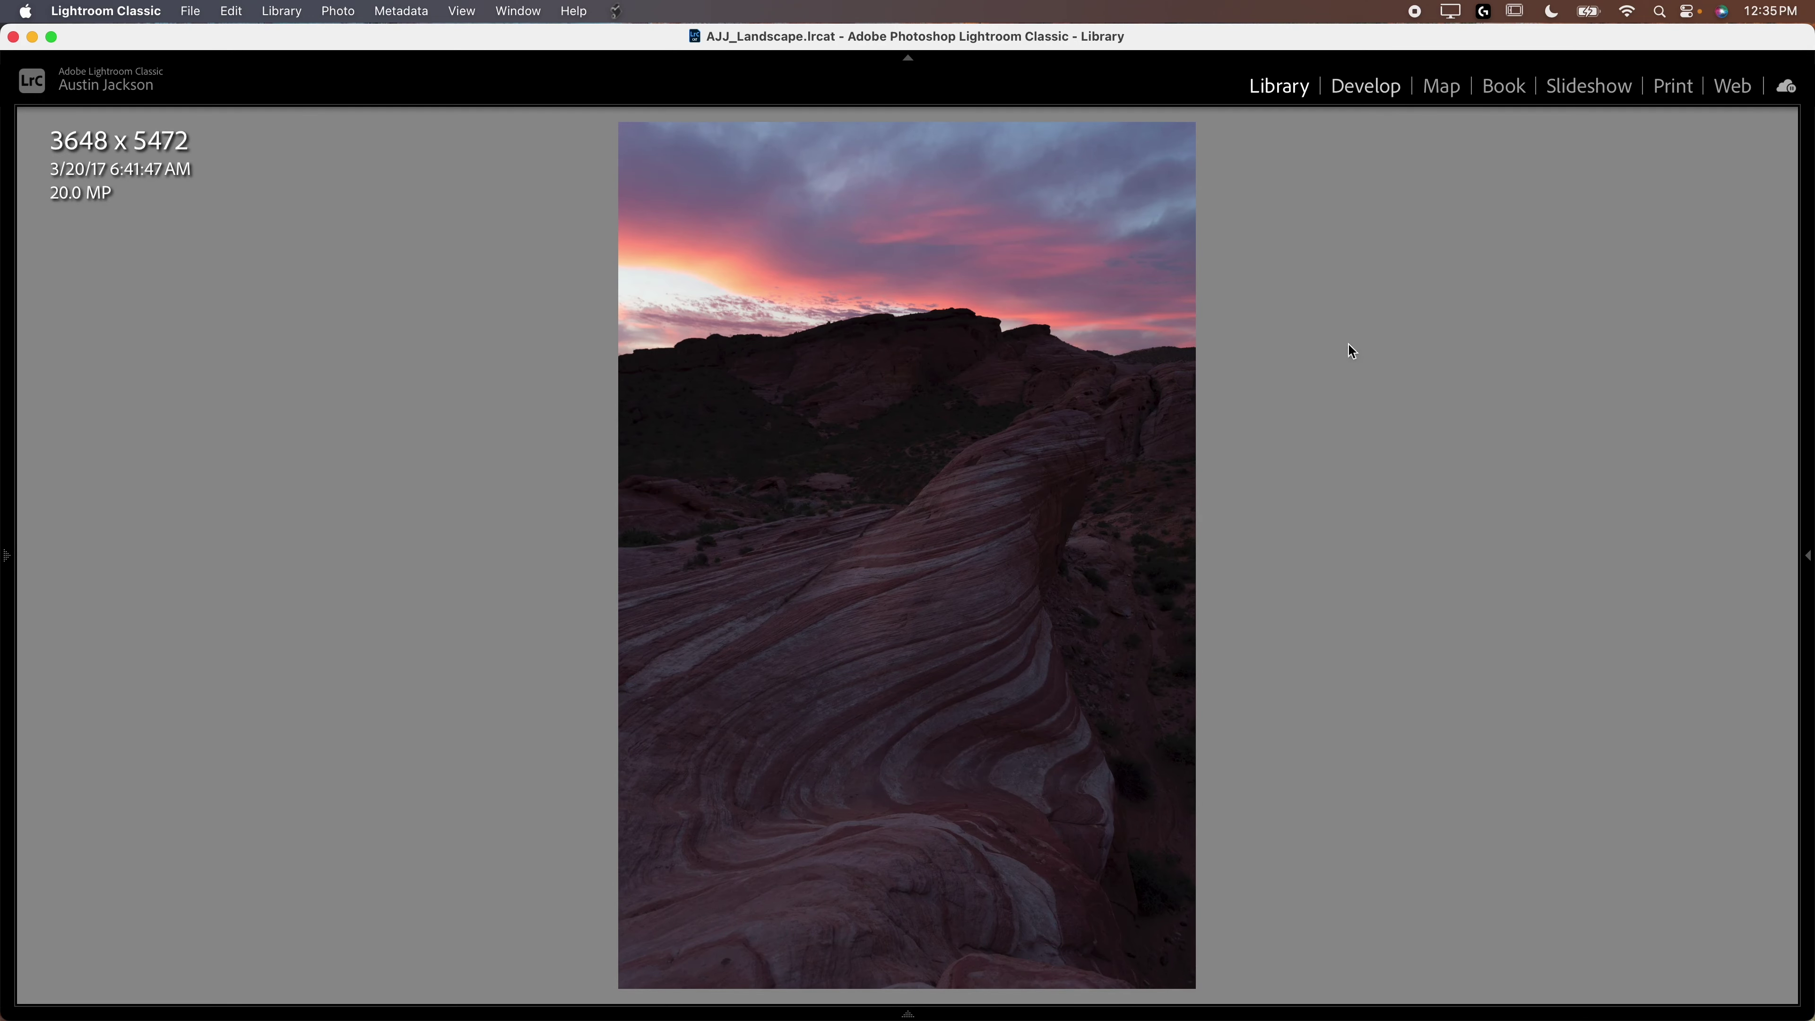
Open IMG_5542.dng in Develop, lift shadows, pull back highlights and shape an S tone curve
{"action": "key", "text": "d"}
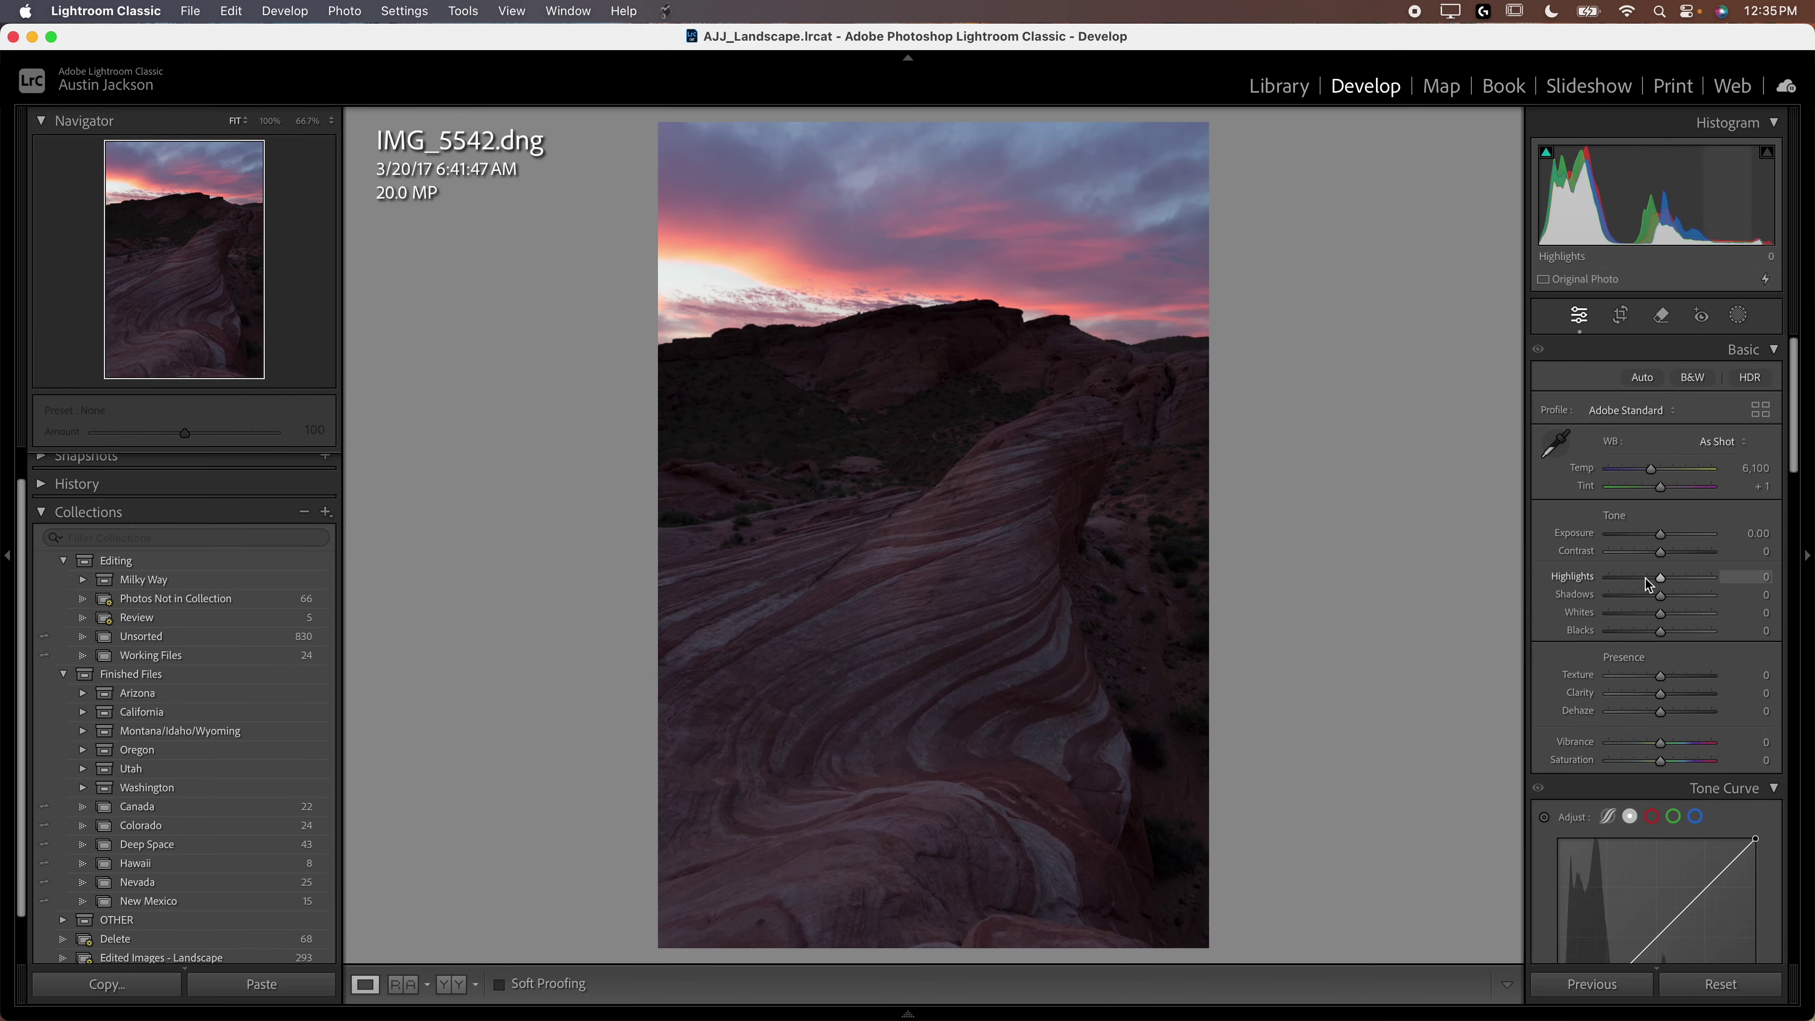
{"action": "left_click_drag", "start_coordinate": [1661, 579], "coordinate": [1706, 630]}
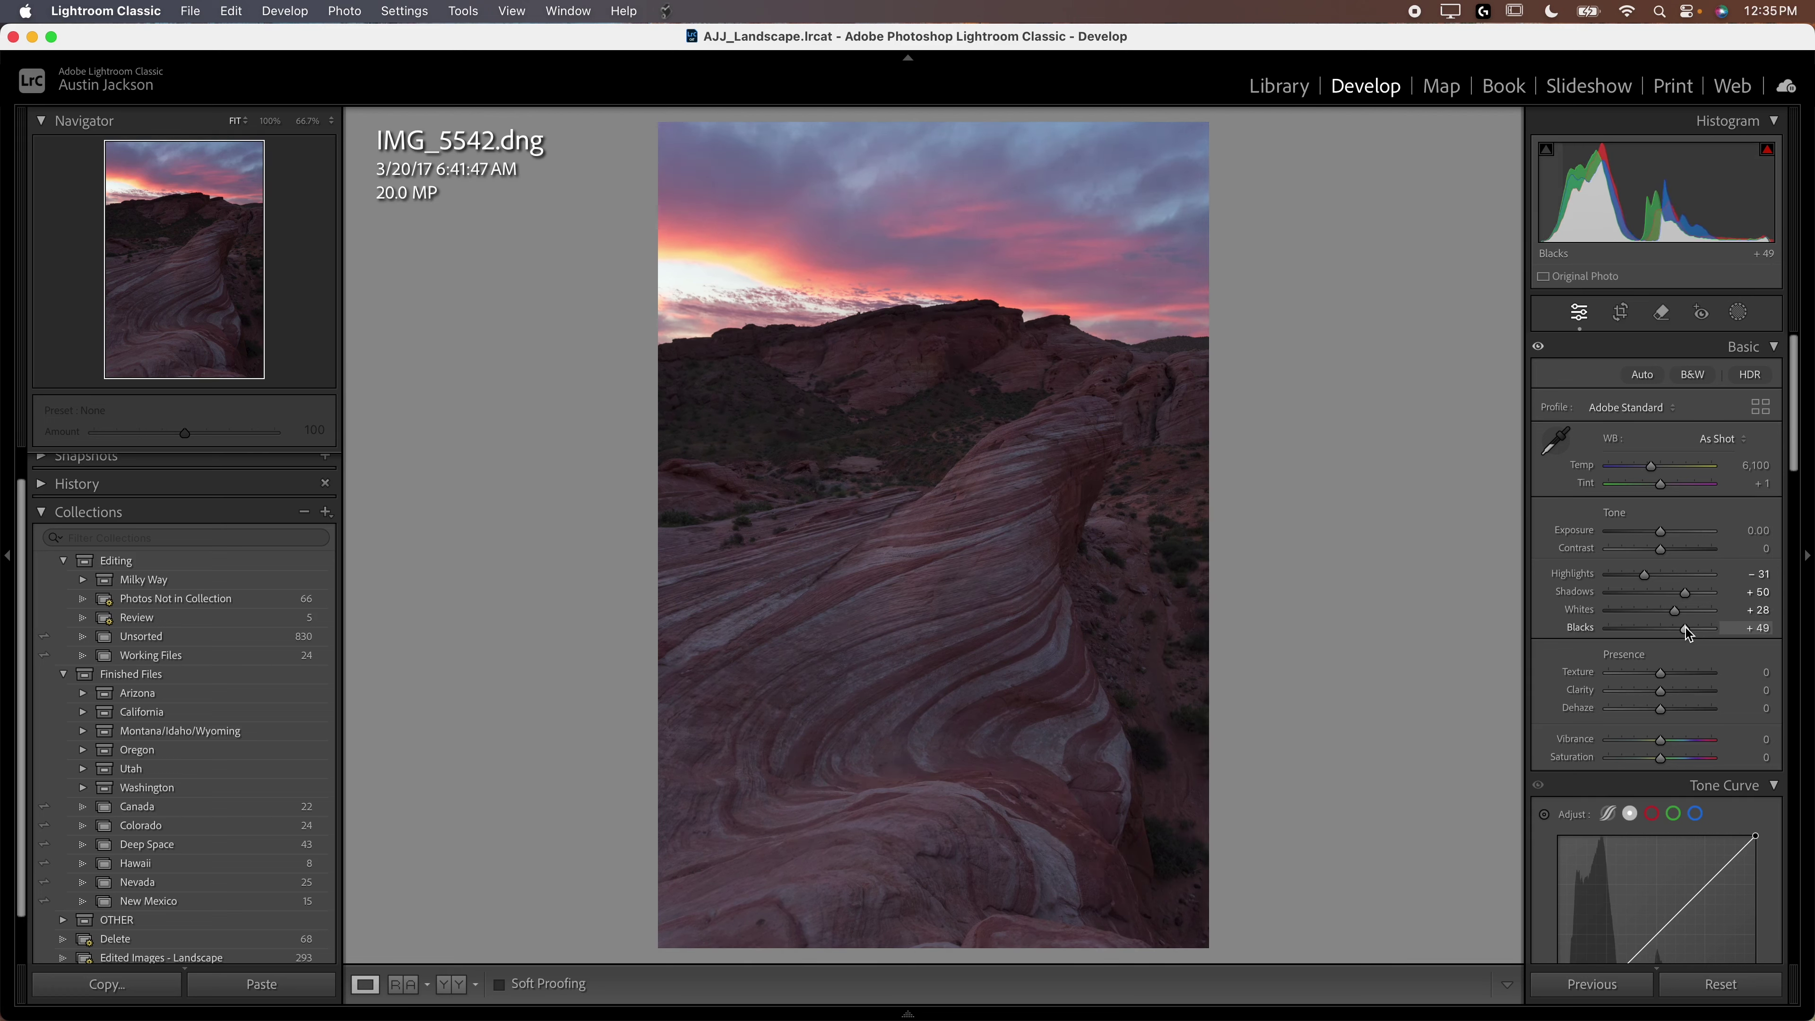
{"action": "scroll", "coordinate": [1611, 750], "scroll_direction": "down", "scroll_amount": 3}
{"action": "left_click_drag", "start_coordinate": [1610, 821], "coordinate": [1611, 831]}
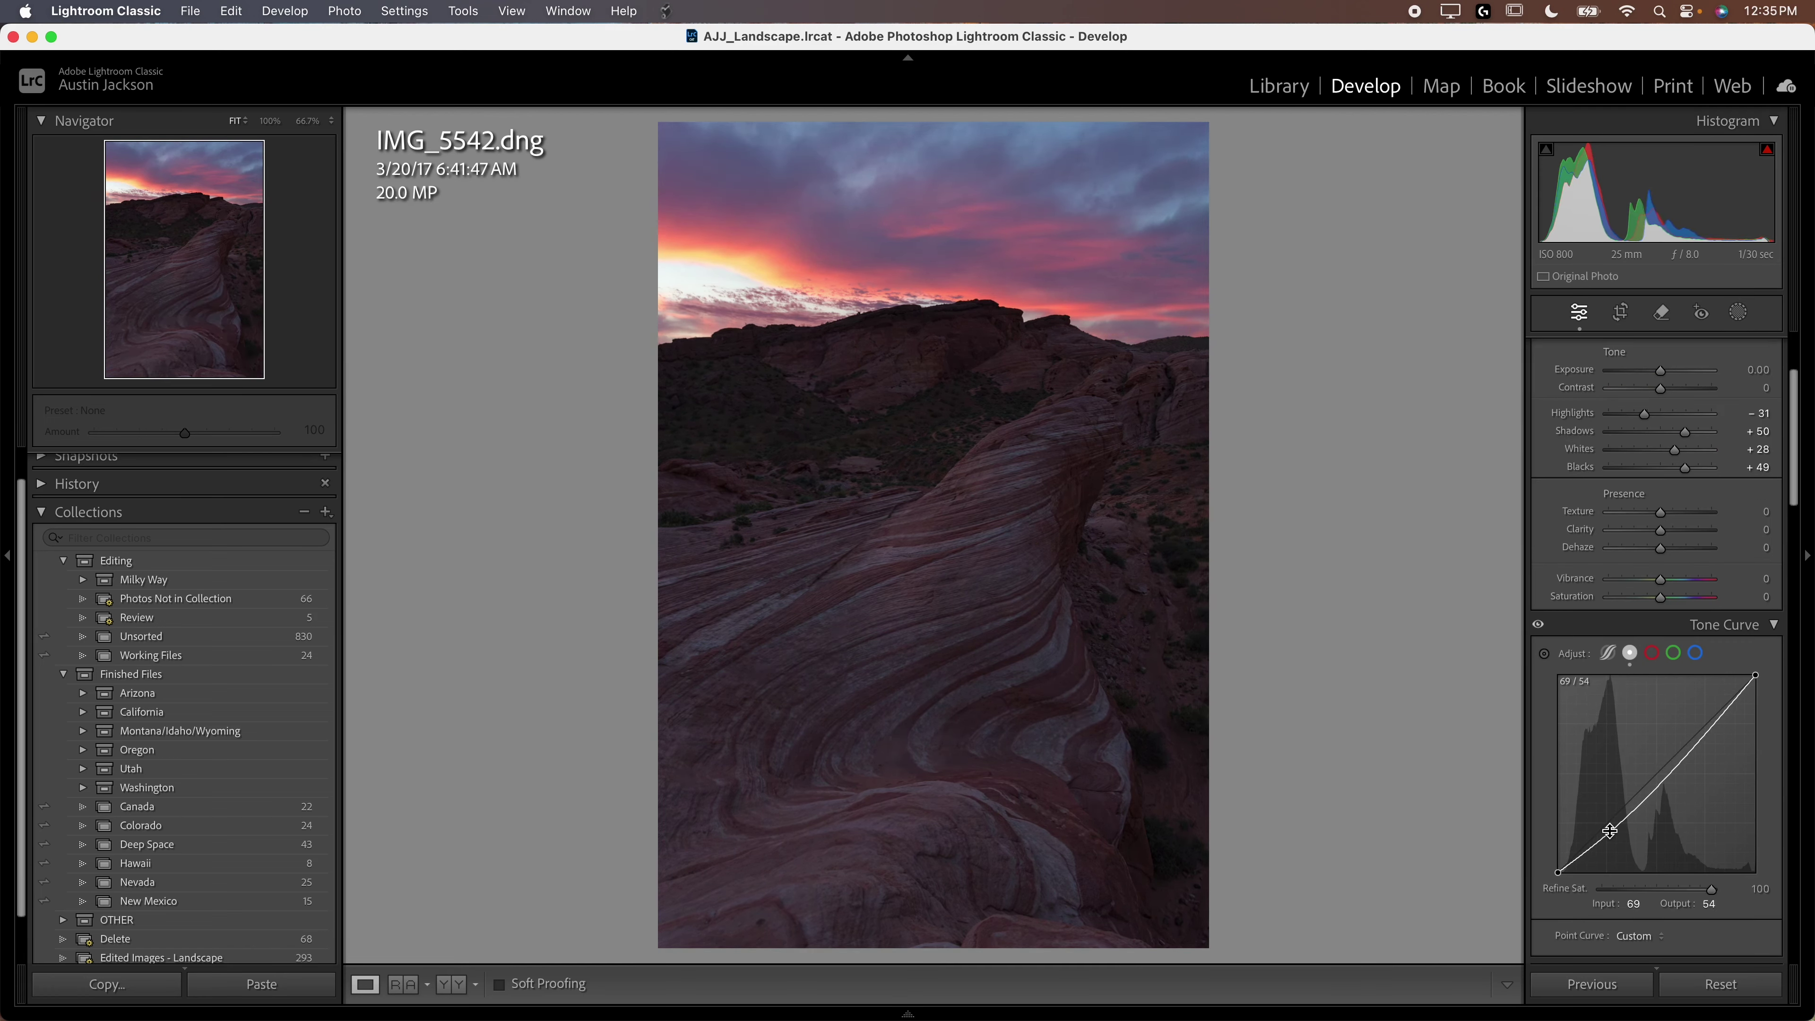
{"action": "left_click_drag", "start_coordinate": [1702, 733], "coordinate": [1698, 729]}
{"action": "left_click_drag", "start_coordinate": [1557, 873], "coordinate": [1558, 865]}
Set Blacks to +39, Highlights to -50 and Vibrance to +13, refining the curve's shadow point
{"action": "scroll", "coordinate": [1663, 501], "scroll_direction": "up", "scroll_amount": 1}
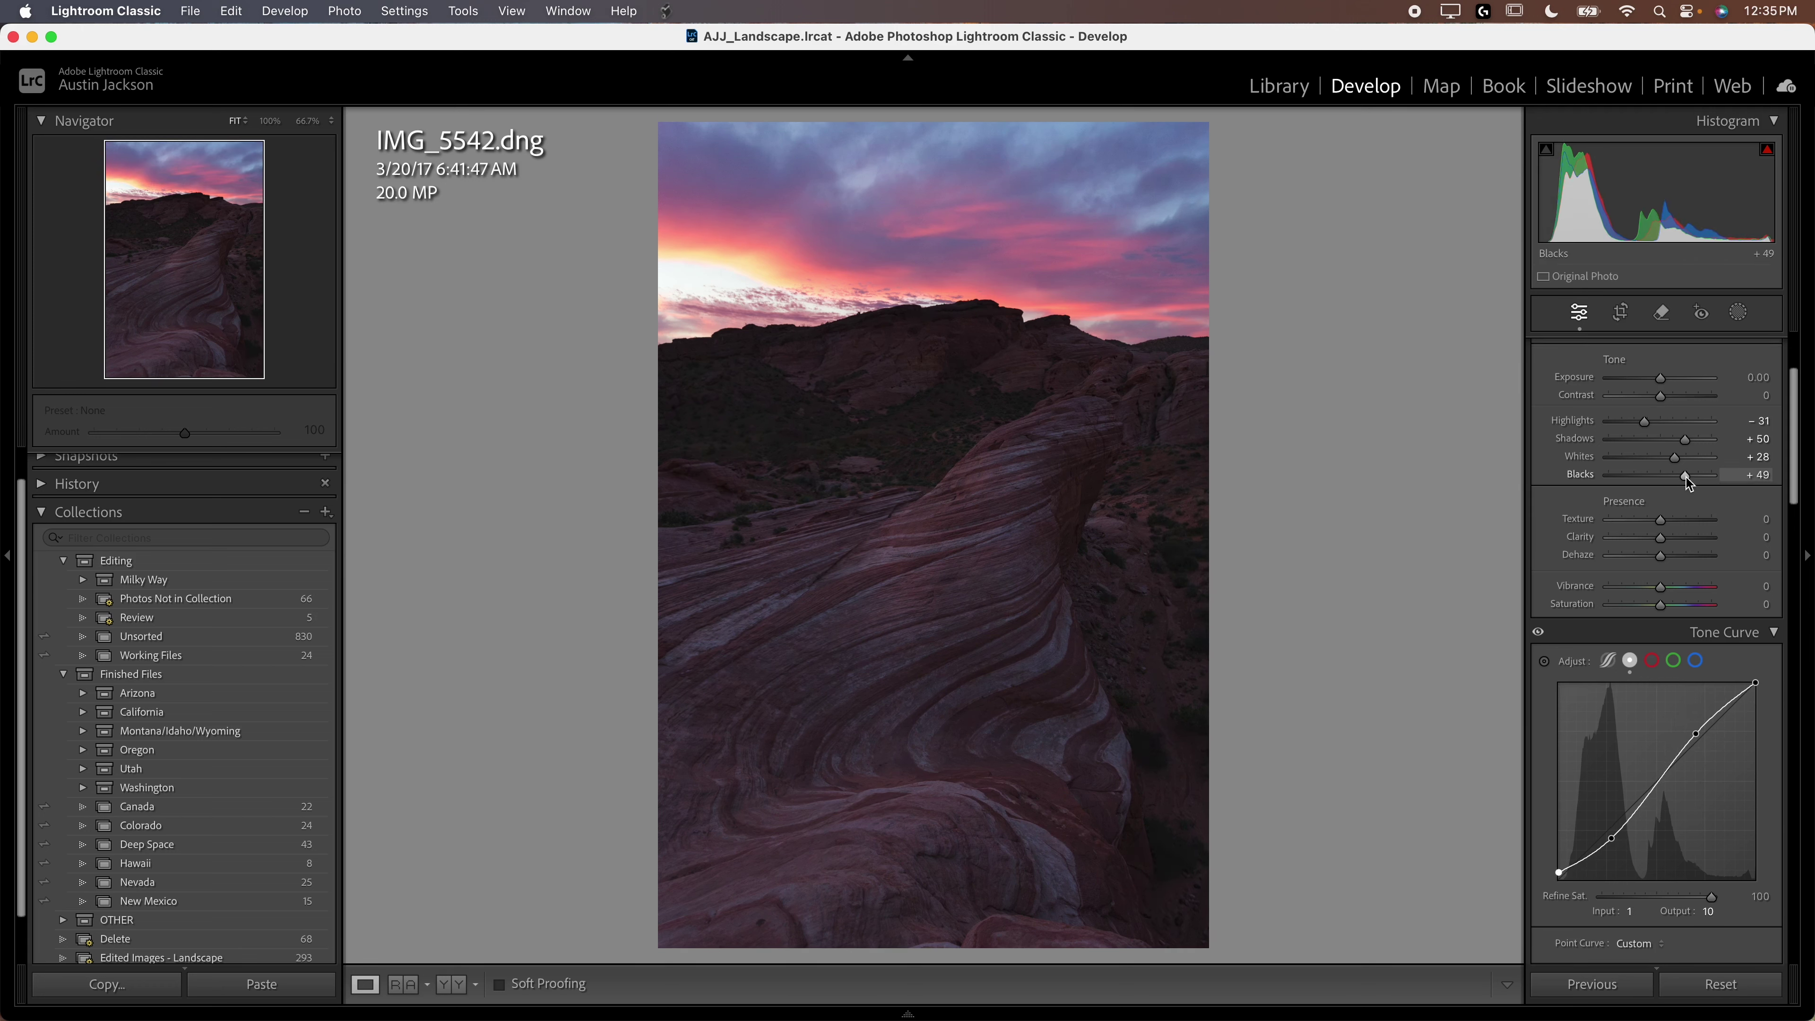
{"action": "left_click_drag", "start_coordinate": [1684, 475], "coordinate": [1679, 475]}
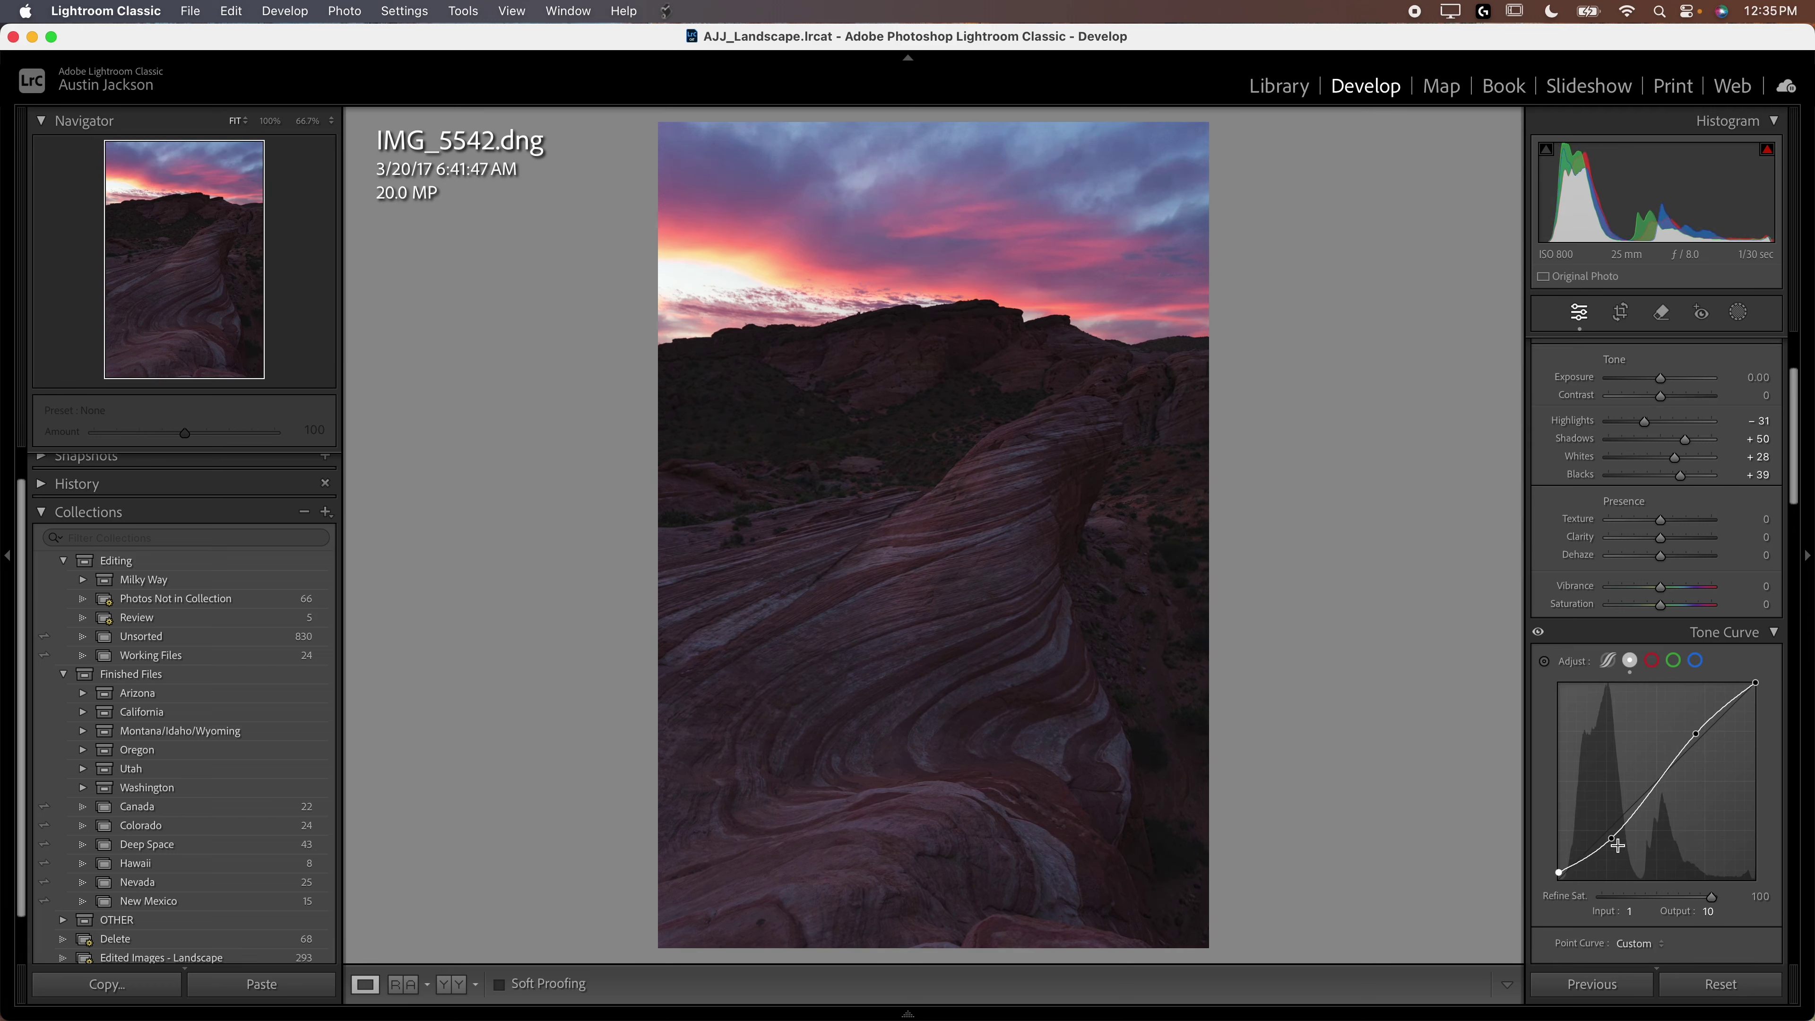
{"action": "left_click_drag", "start_coordinate": [1612, 839], "coordinate": [1558, 872]}
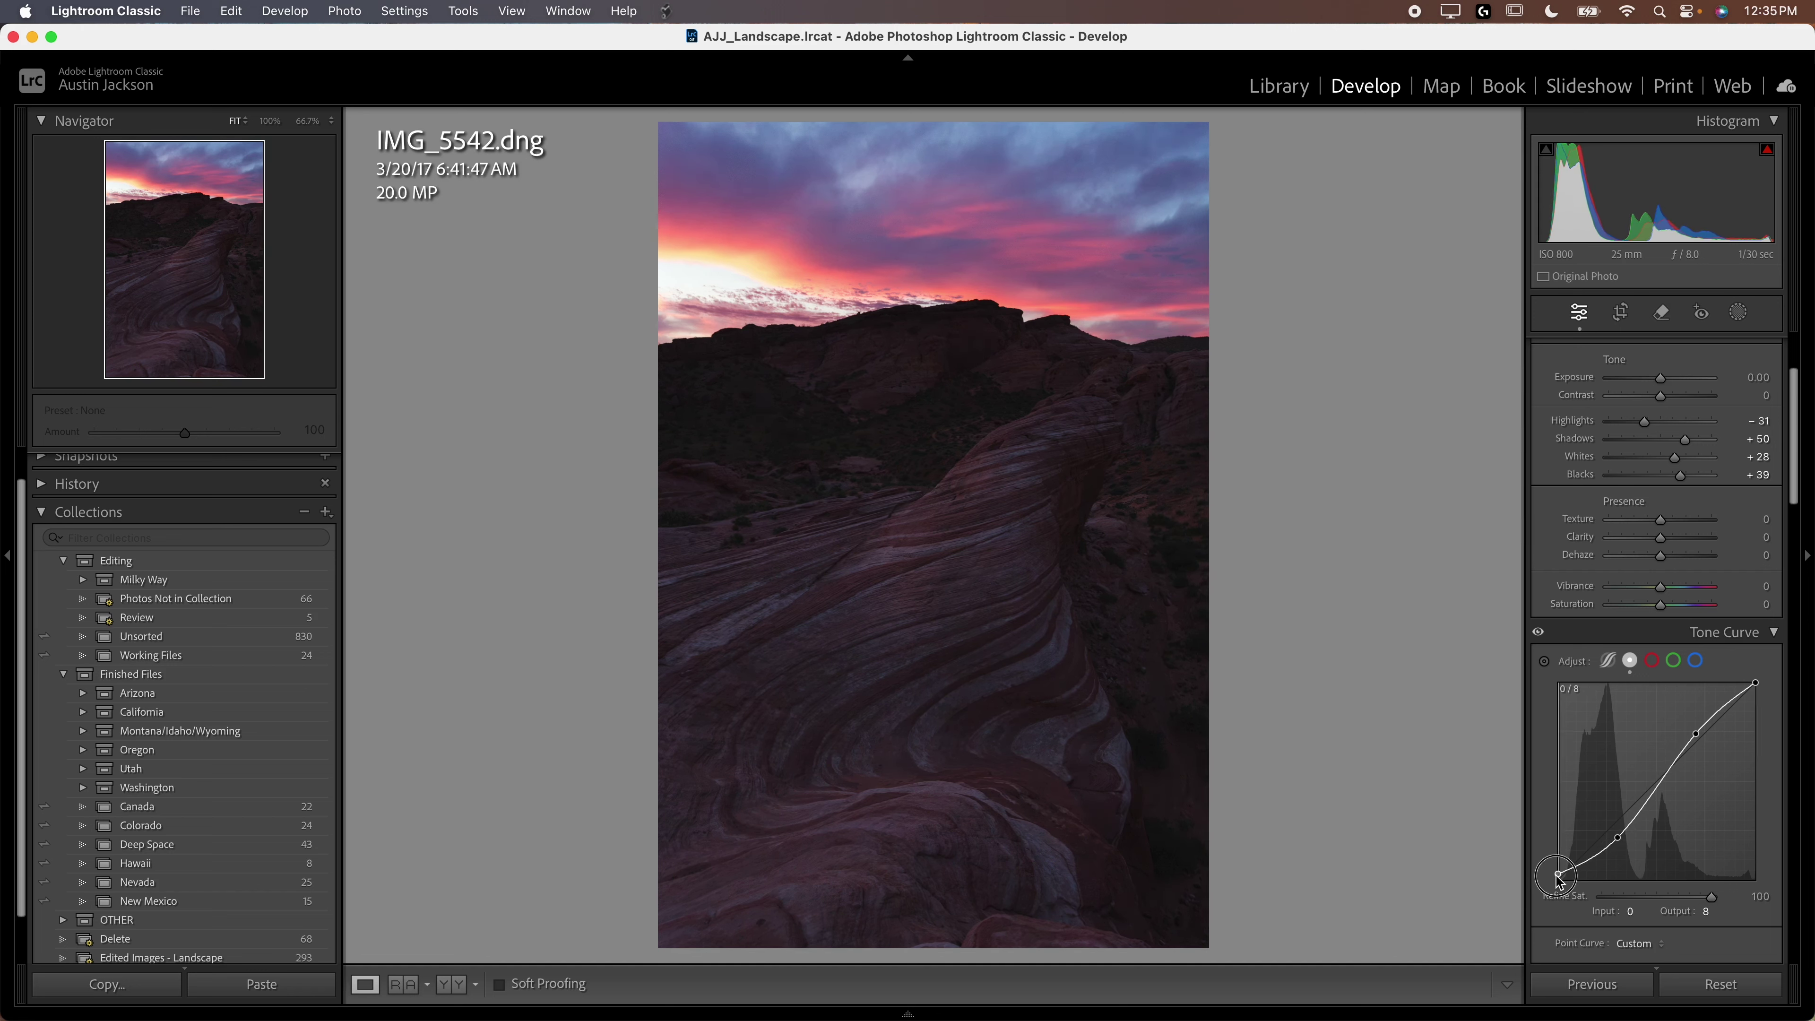
{"action": "left_click_drag", "start_coordinate": [1646, 421], "coordinate": [1668, 458]}
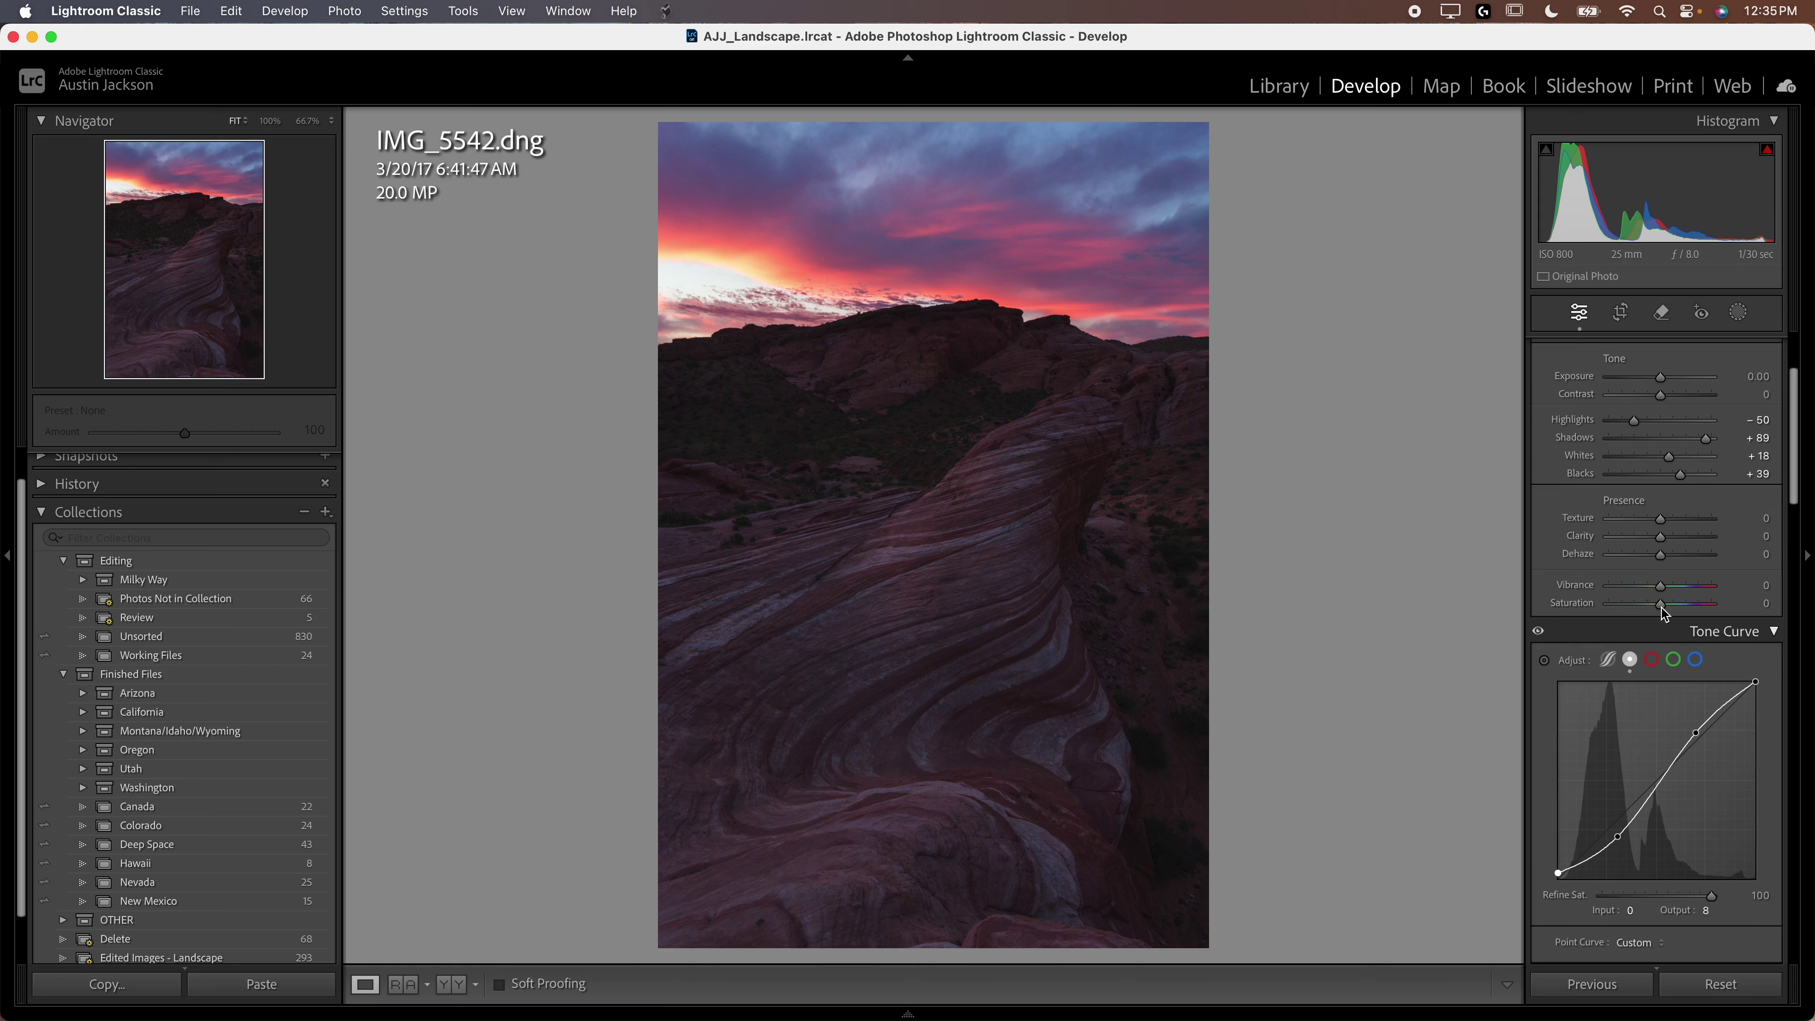
{"action": "left_click_drag", "start_coordinate": [1679, 593], "coordinate": [1667, 612]}
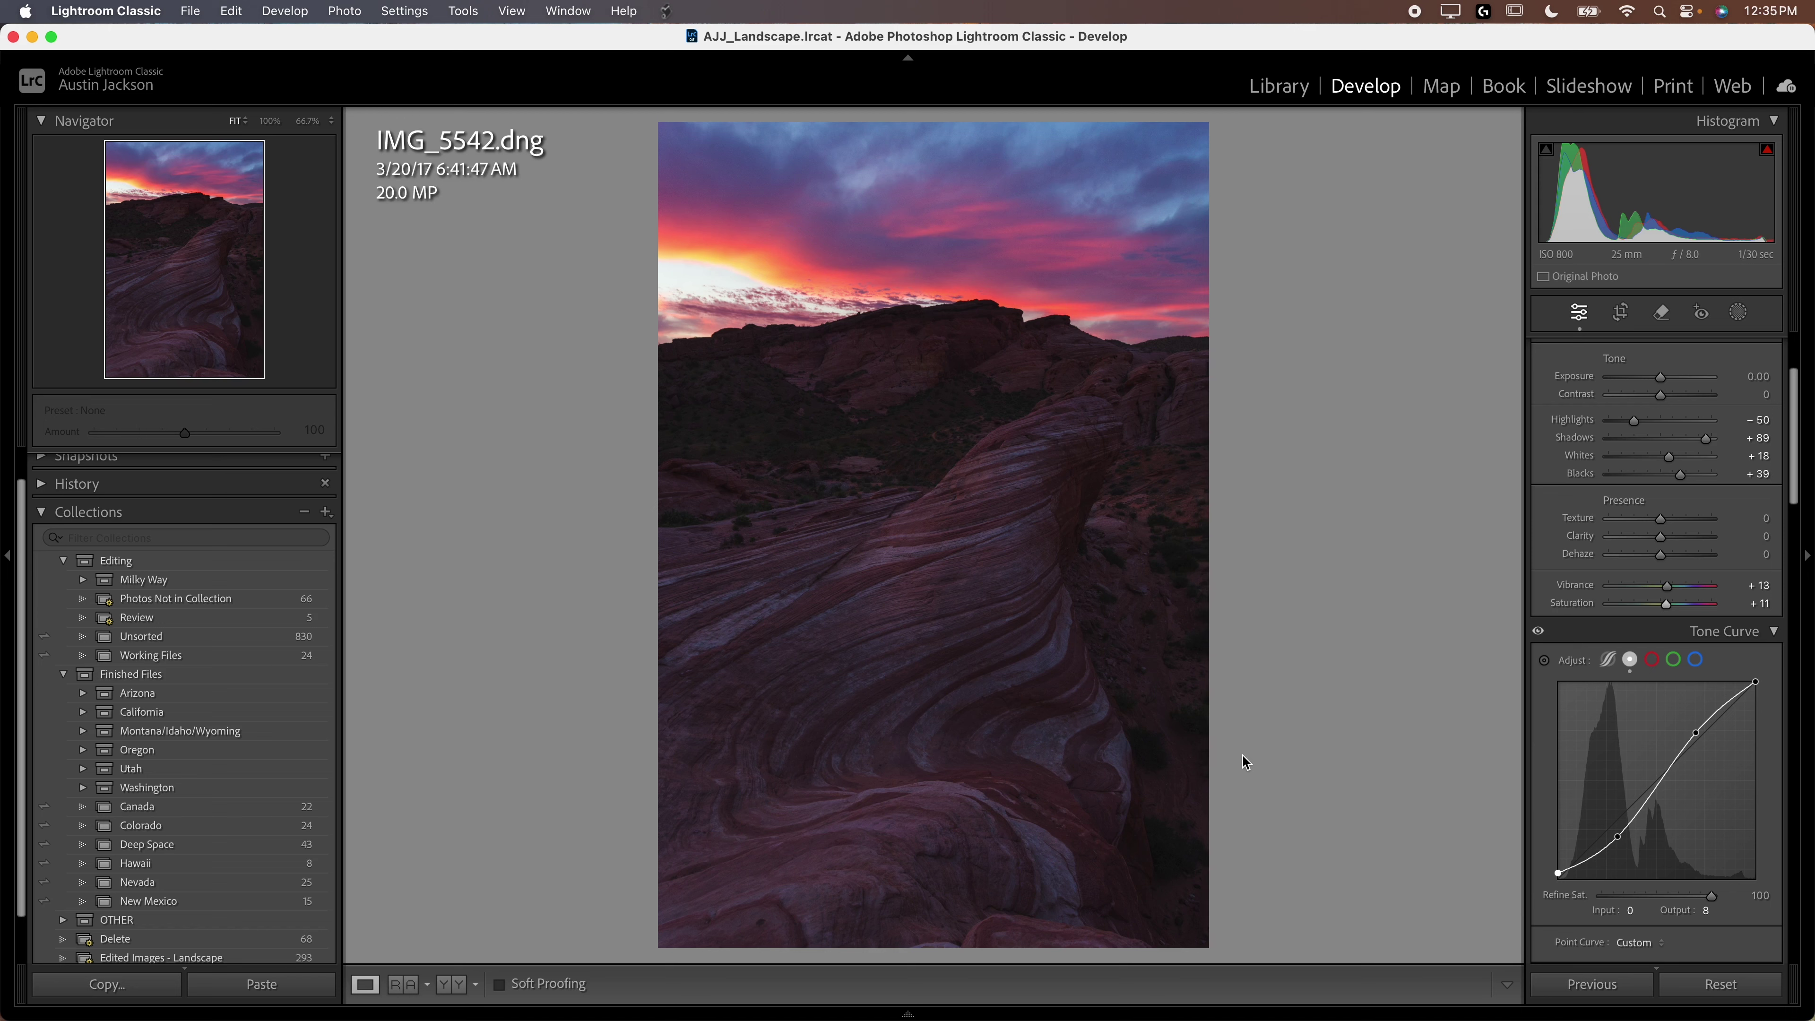
{"action": "key", "text": "XF86MonBrightnessUp"}
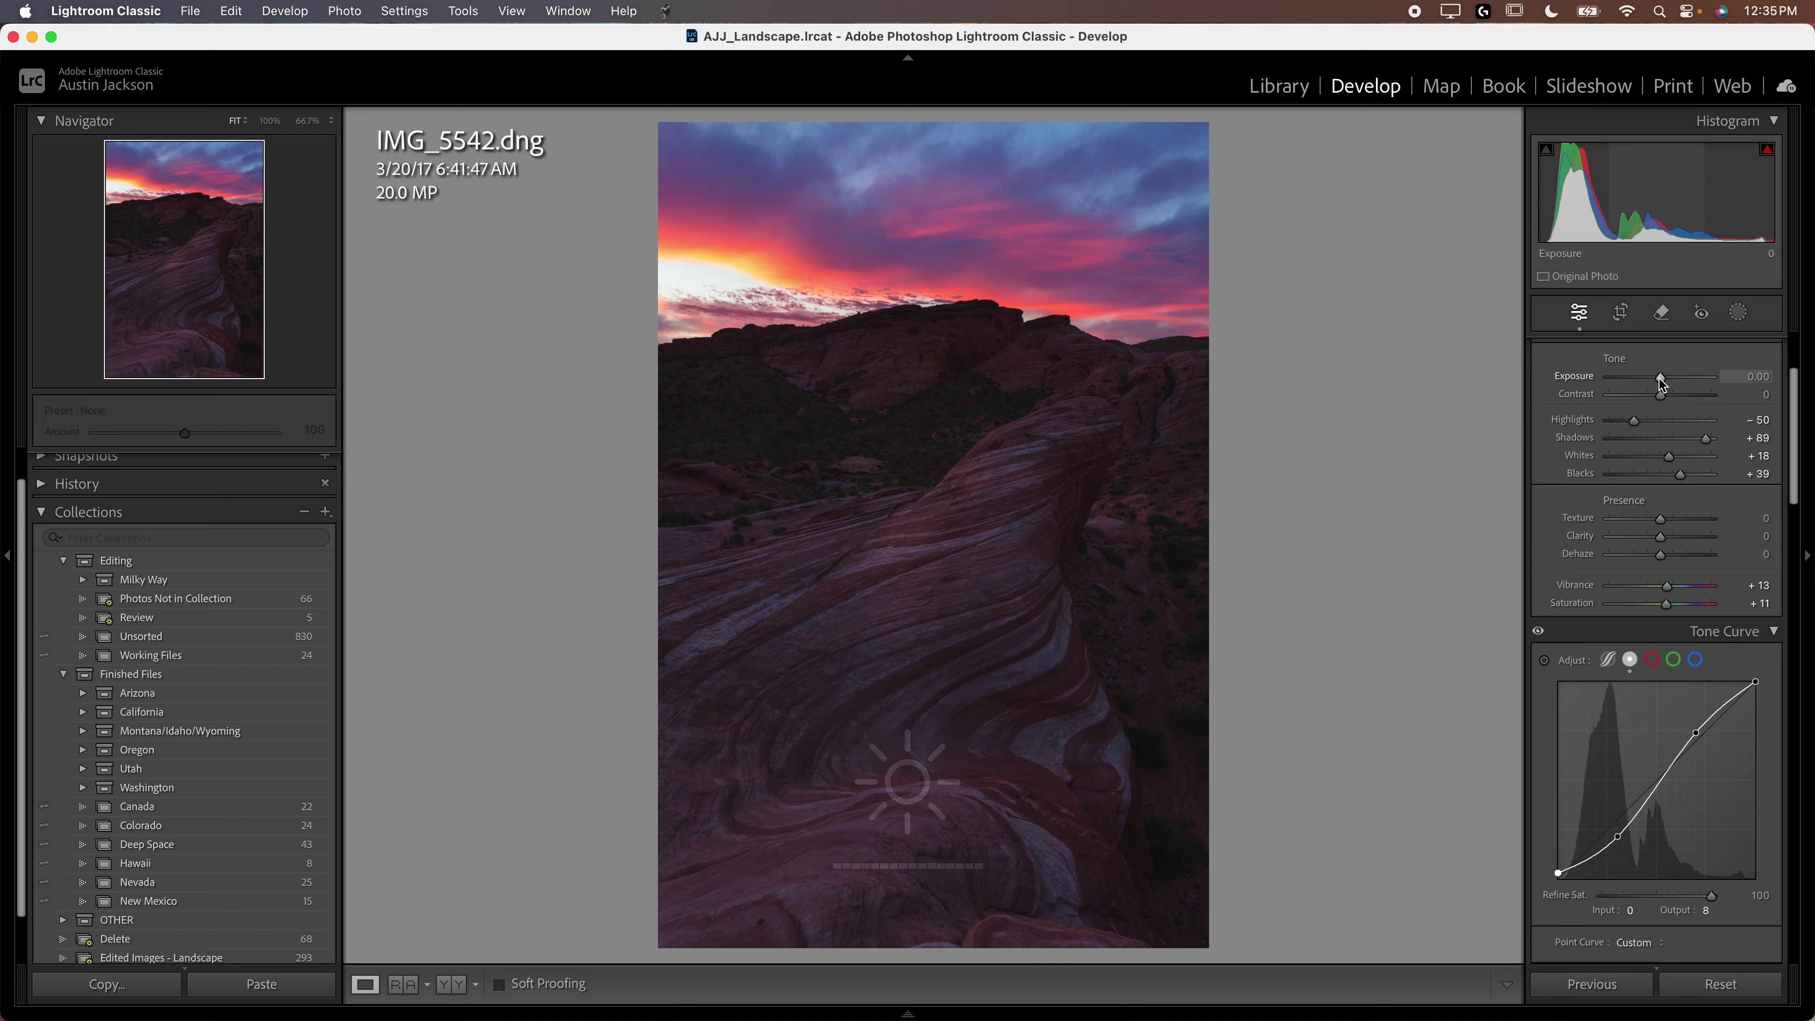
Raise Exposure to +0.65, then try a negative post-crop vignette and undo it
{"action": "left_click_drag", "start_coordinate": [1663, 384], "coordinate": [1620, 427]}
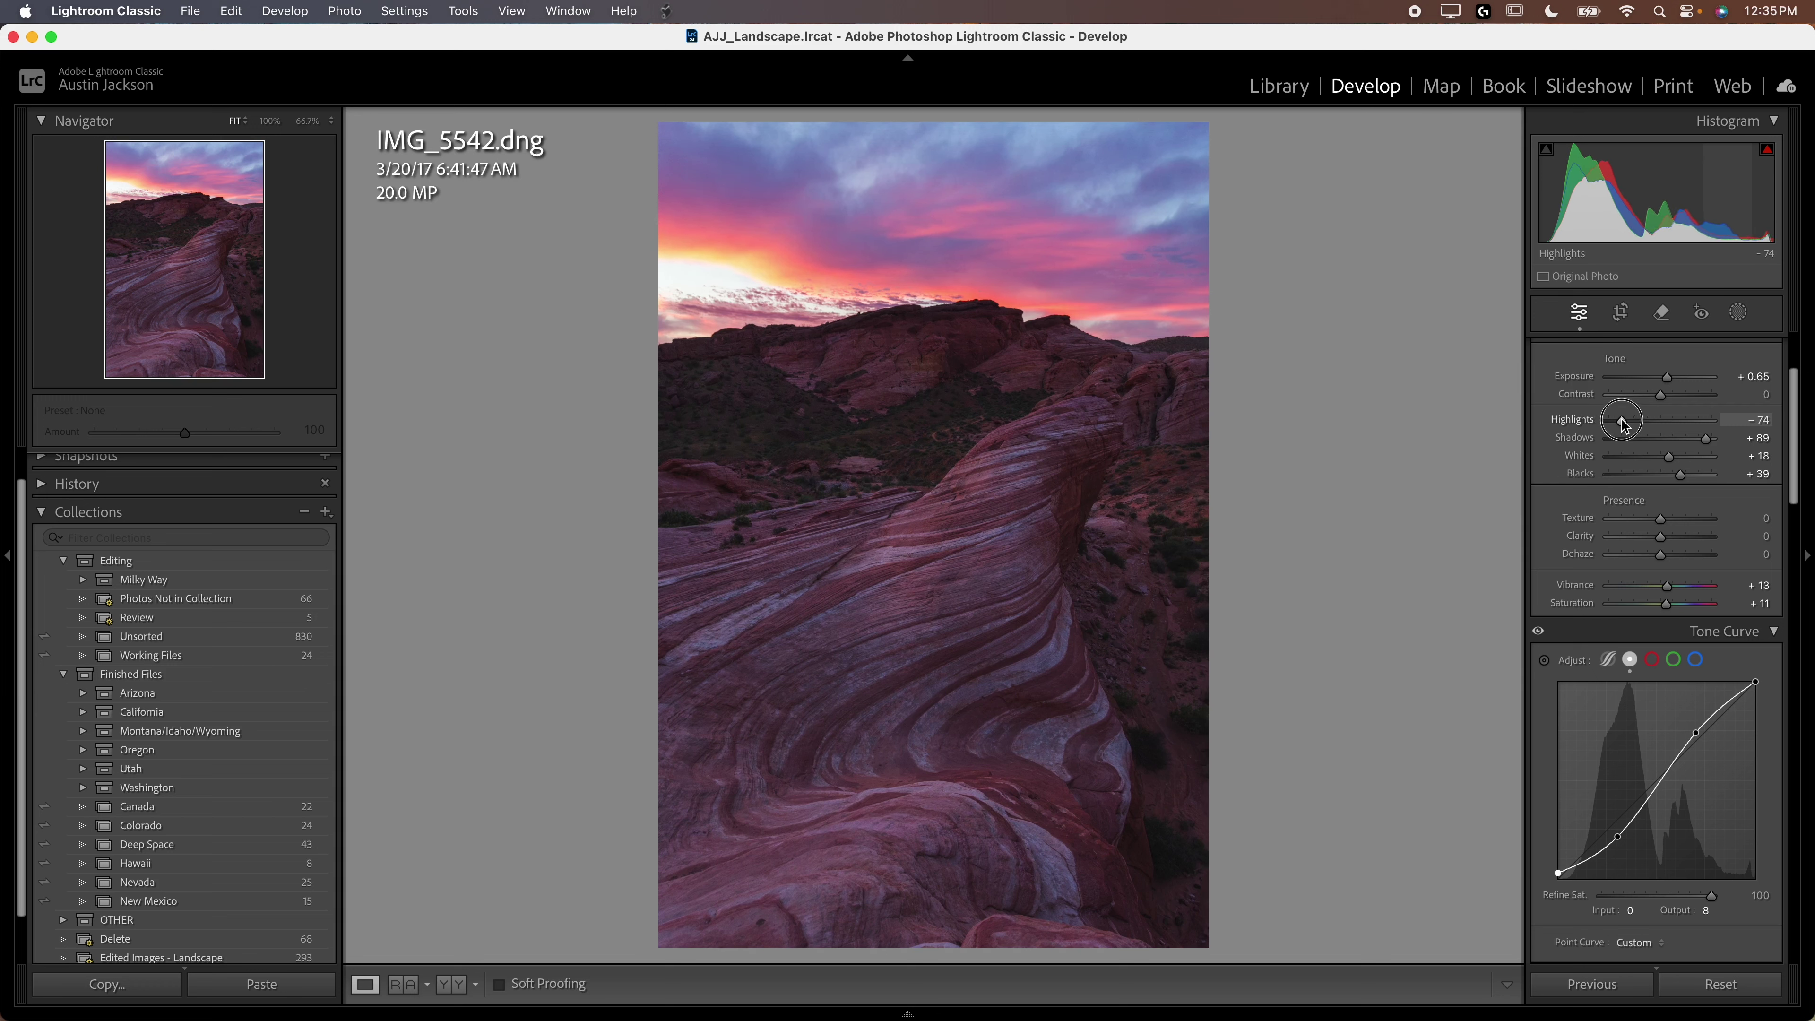
{"action": "scroll", "coordinate": [1573, 539], "scroll_direction": "down", "scroll_amount": 5}
{"action": "scroll", "coordinate": [1574, 538], "scroll_direction": "down", "scroll_amount": 10}
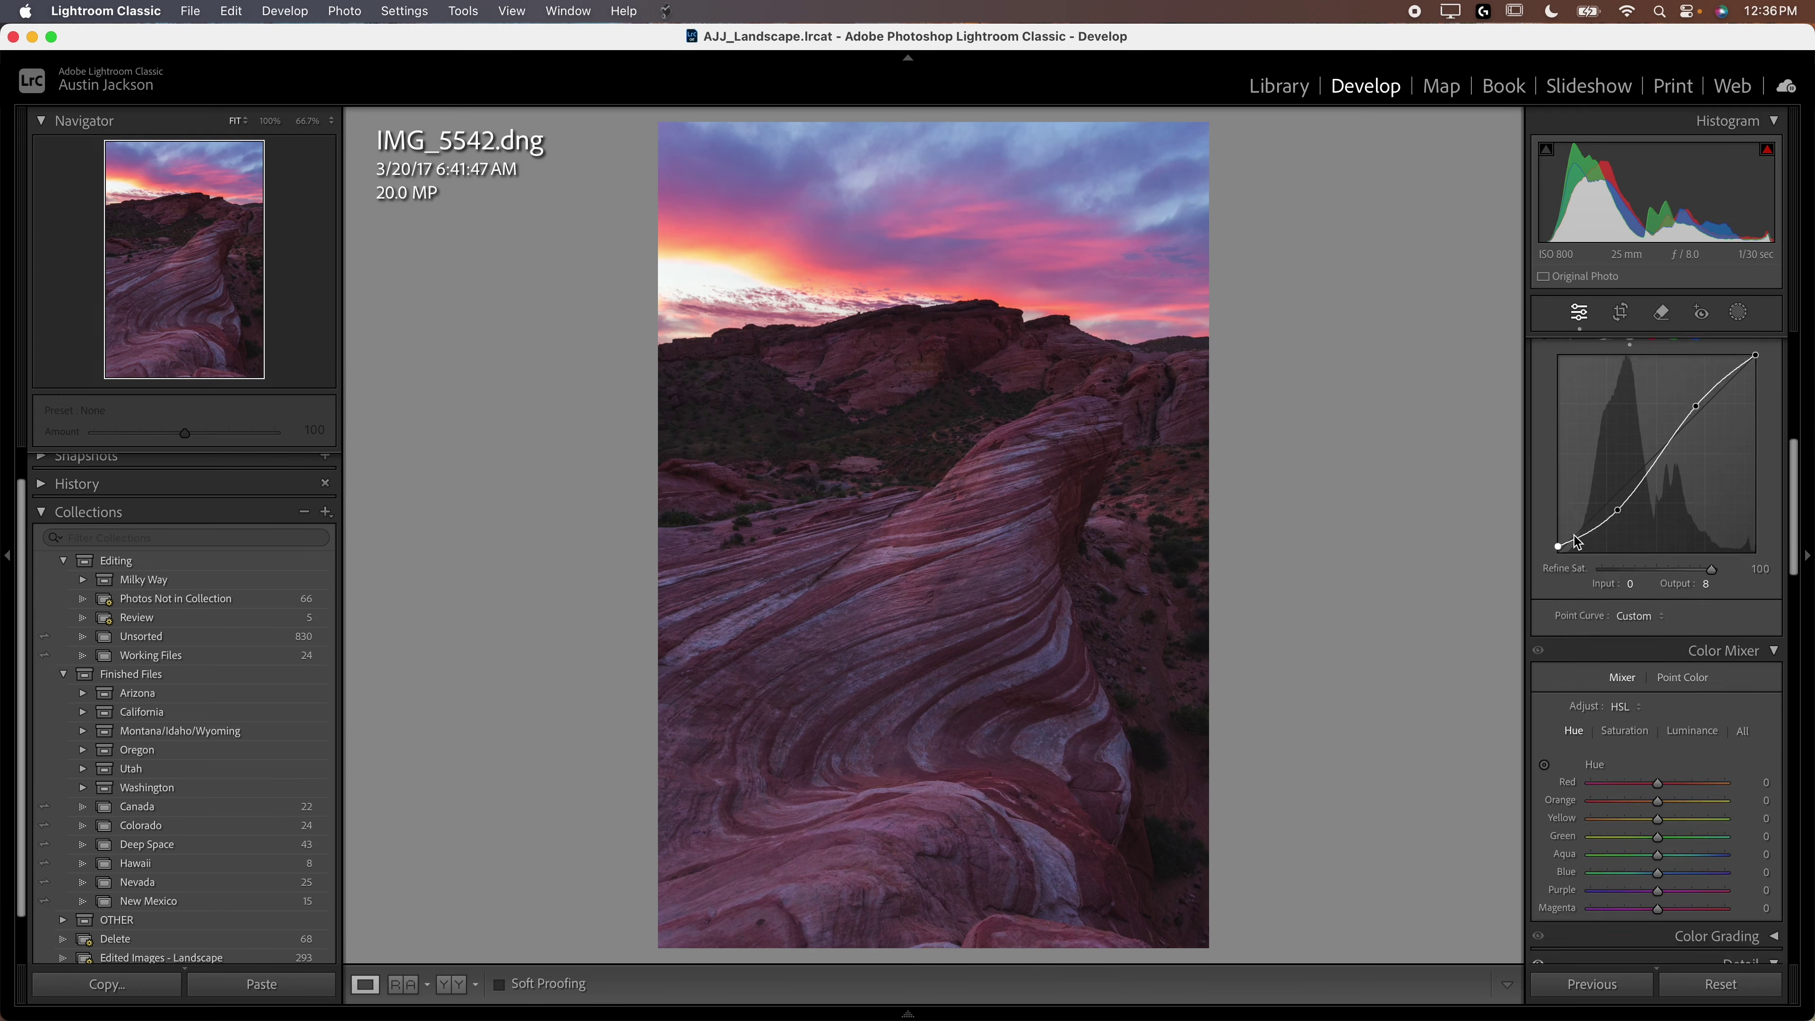
{"action": "scroll", "coordinate": [1577, 541], "scroll_direction": "down", "scroll_amount": 4}
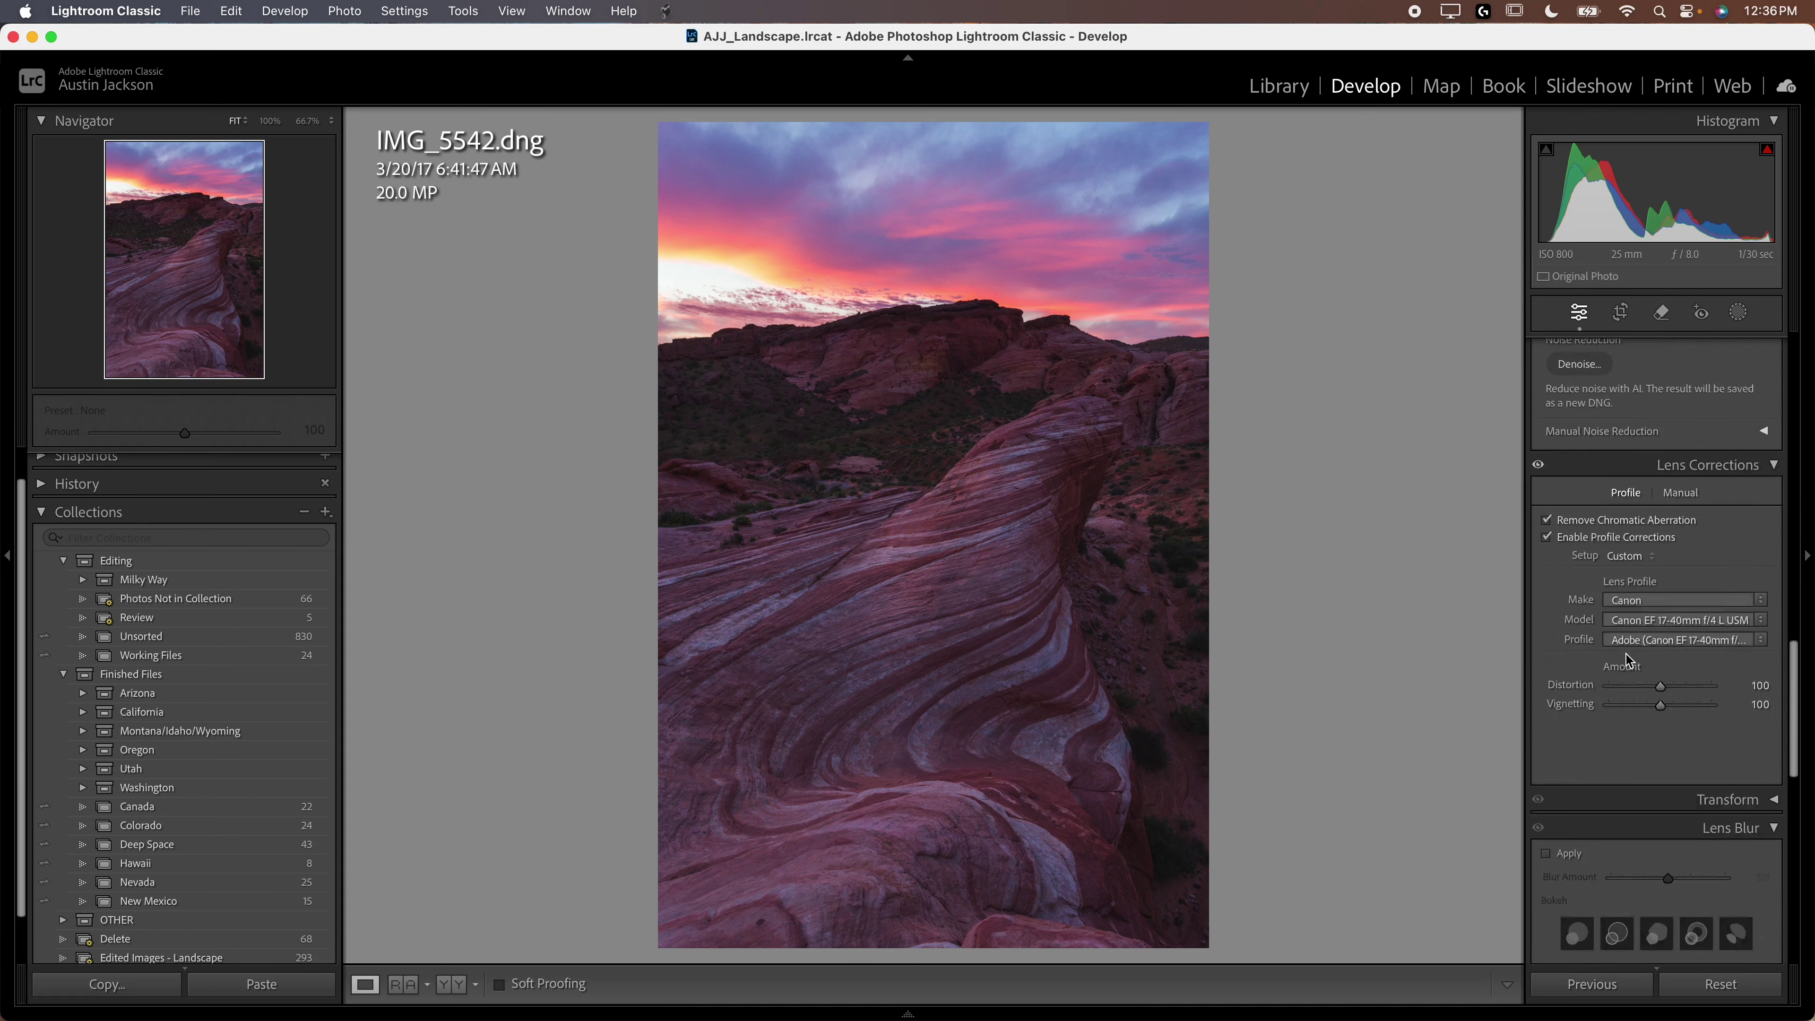
{"action": "scroll", "coordinate": [1686, 715], "scroll_direction": "up", "scroll_amount": 6}
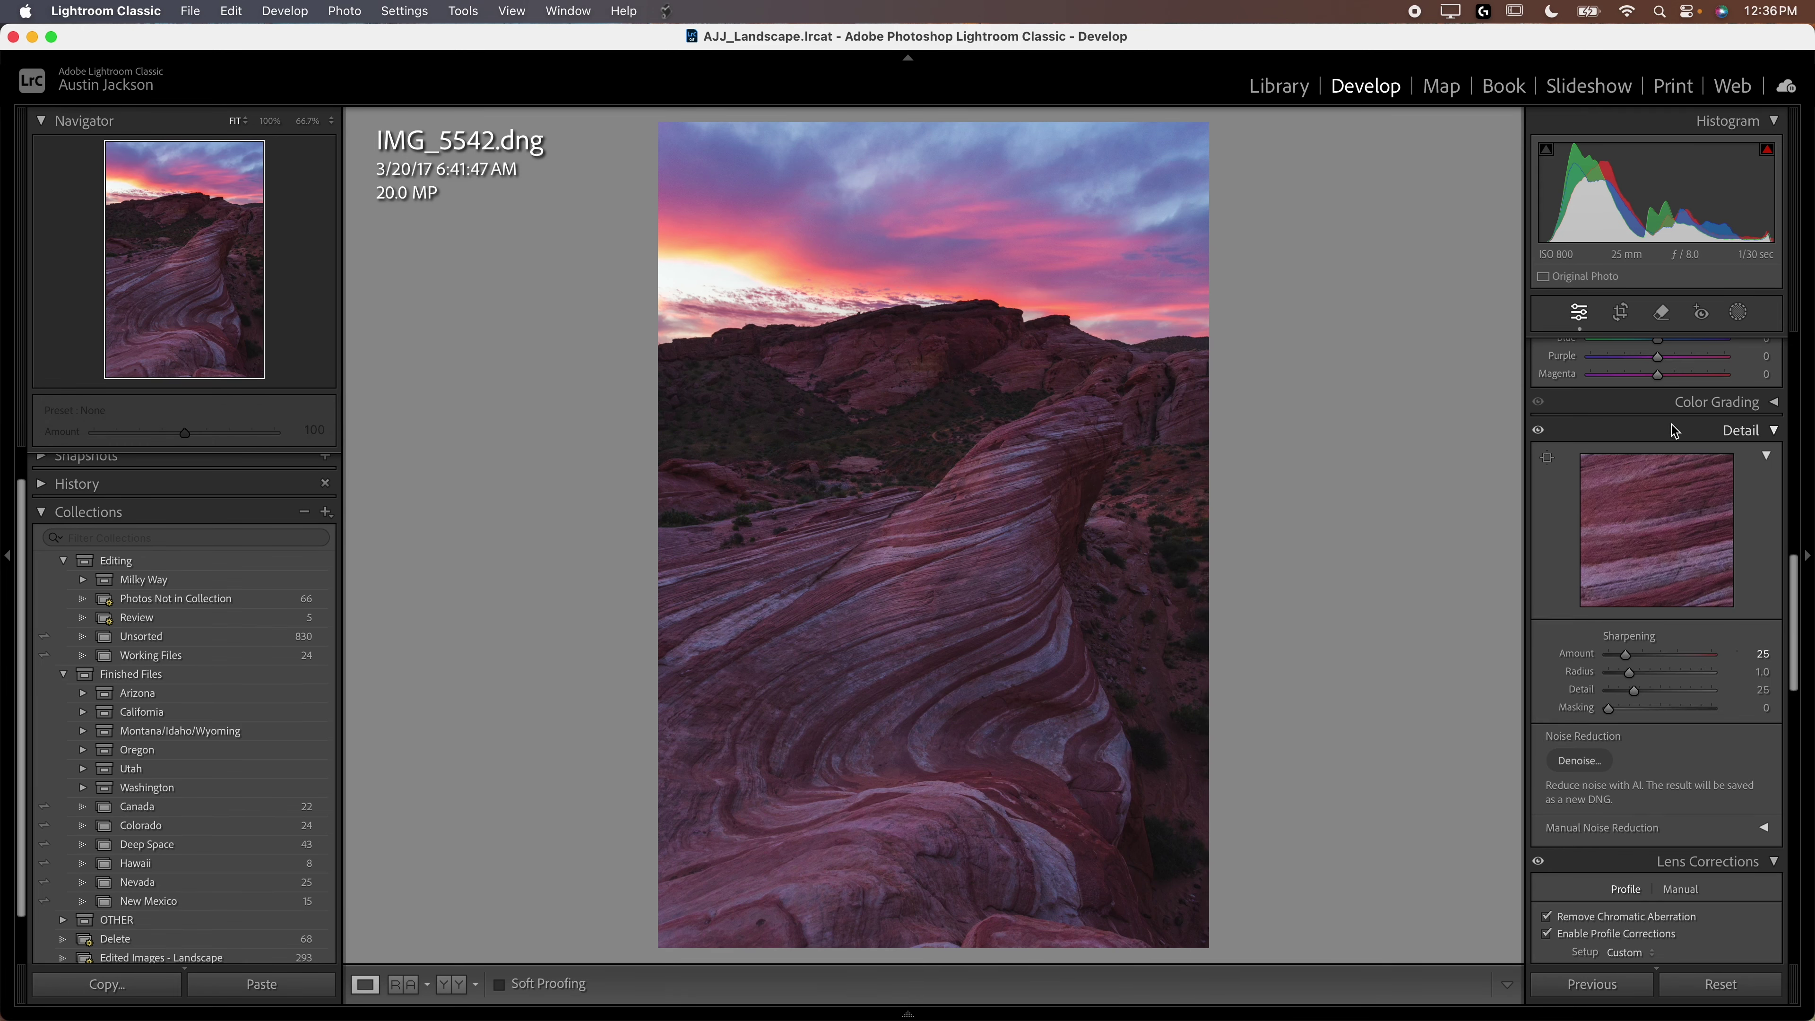
{"action": "scroll", "coordinate": [1673, 501], "scroll_direction": "down", "scroll_amount": 10}
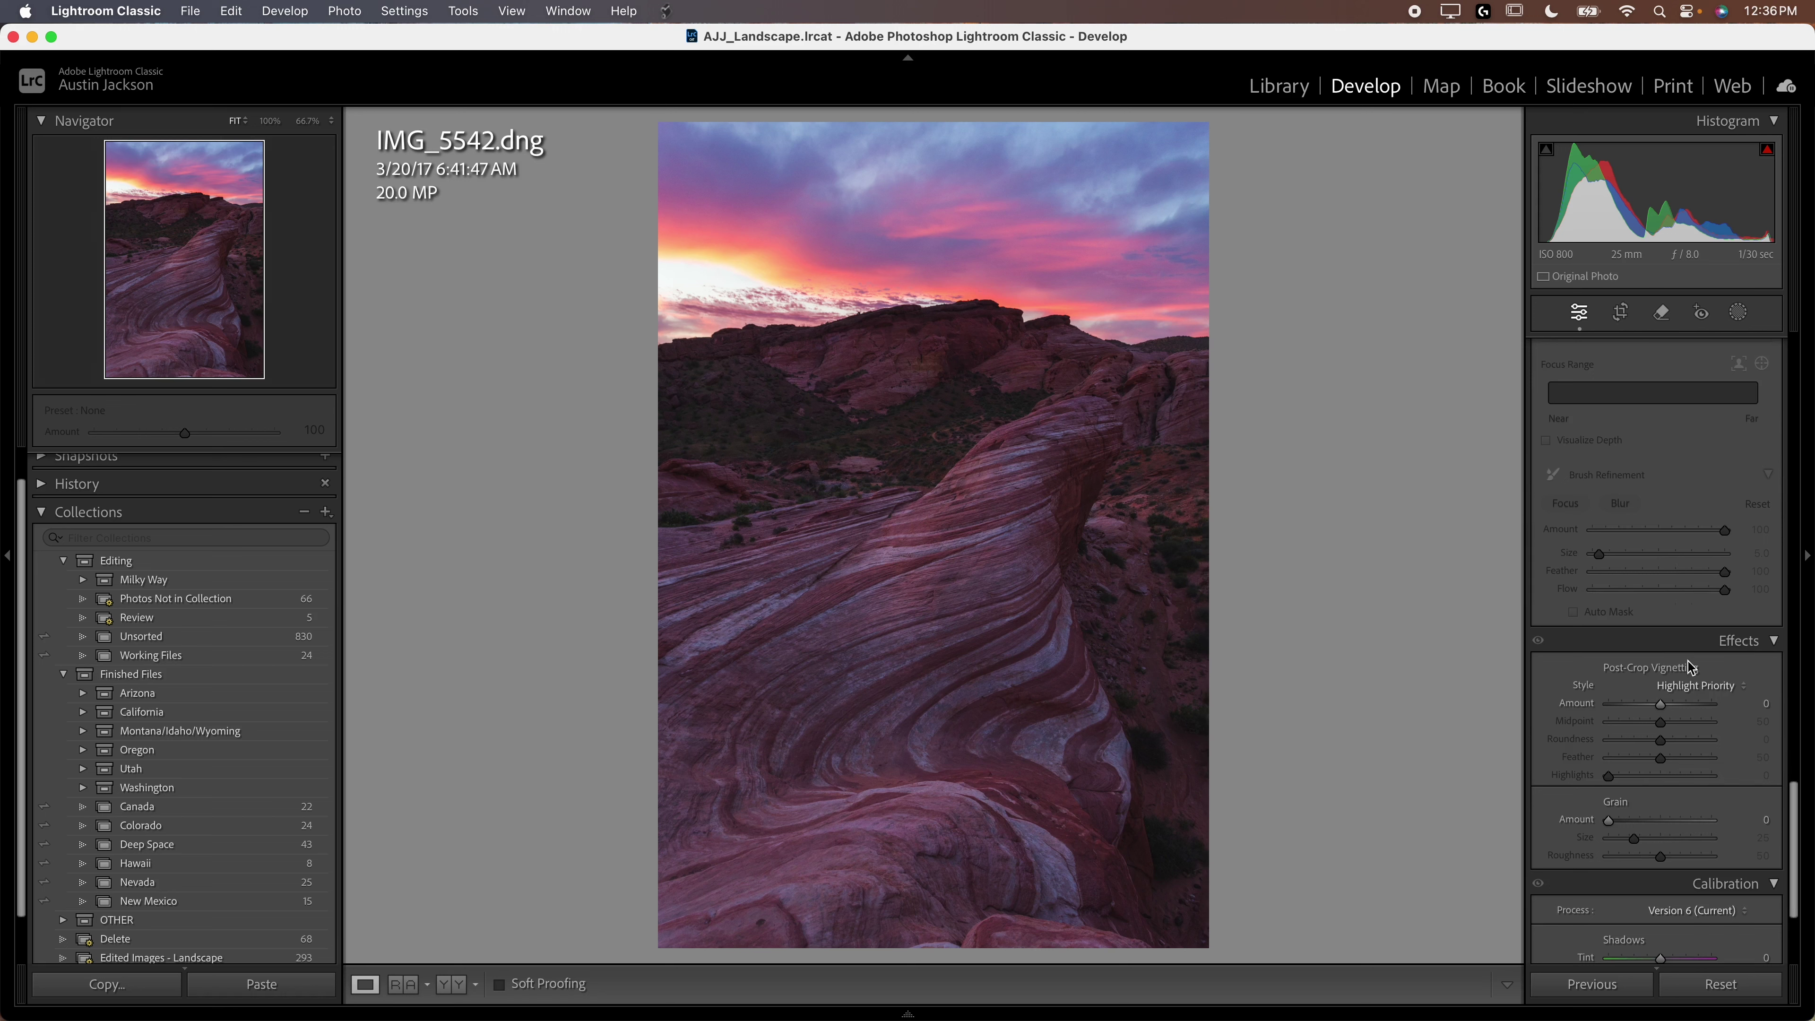
{"action": "left_click_drag", "start_coordinate": [1661, 707], "coordinate": [1641, 710]}
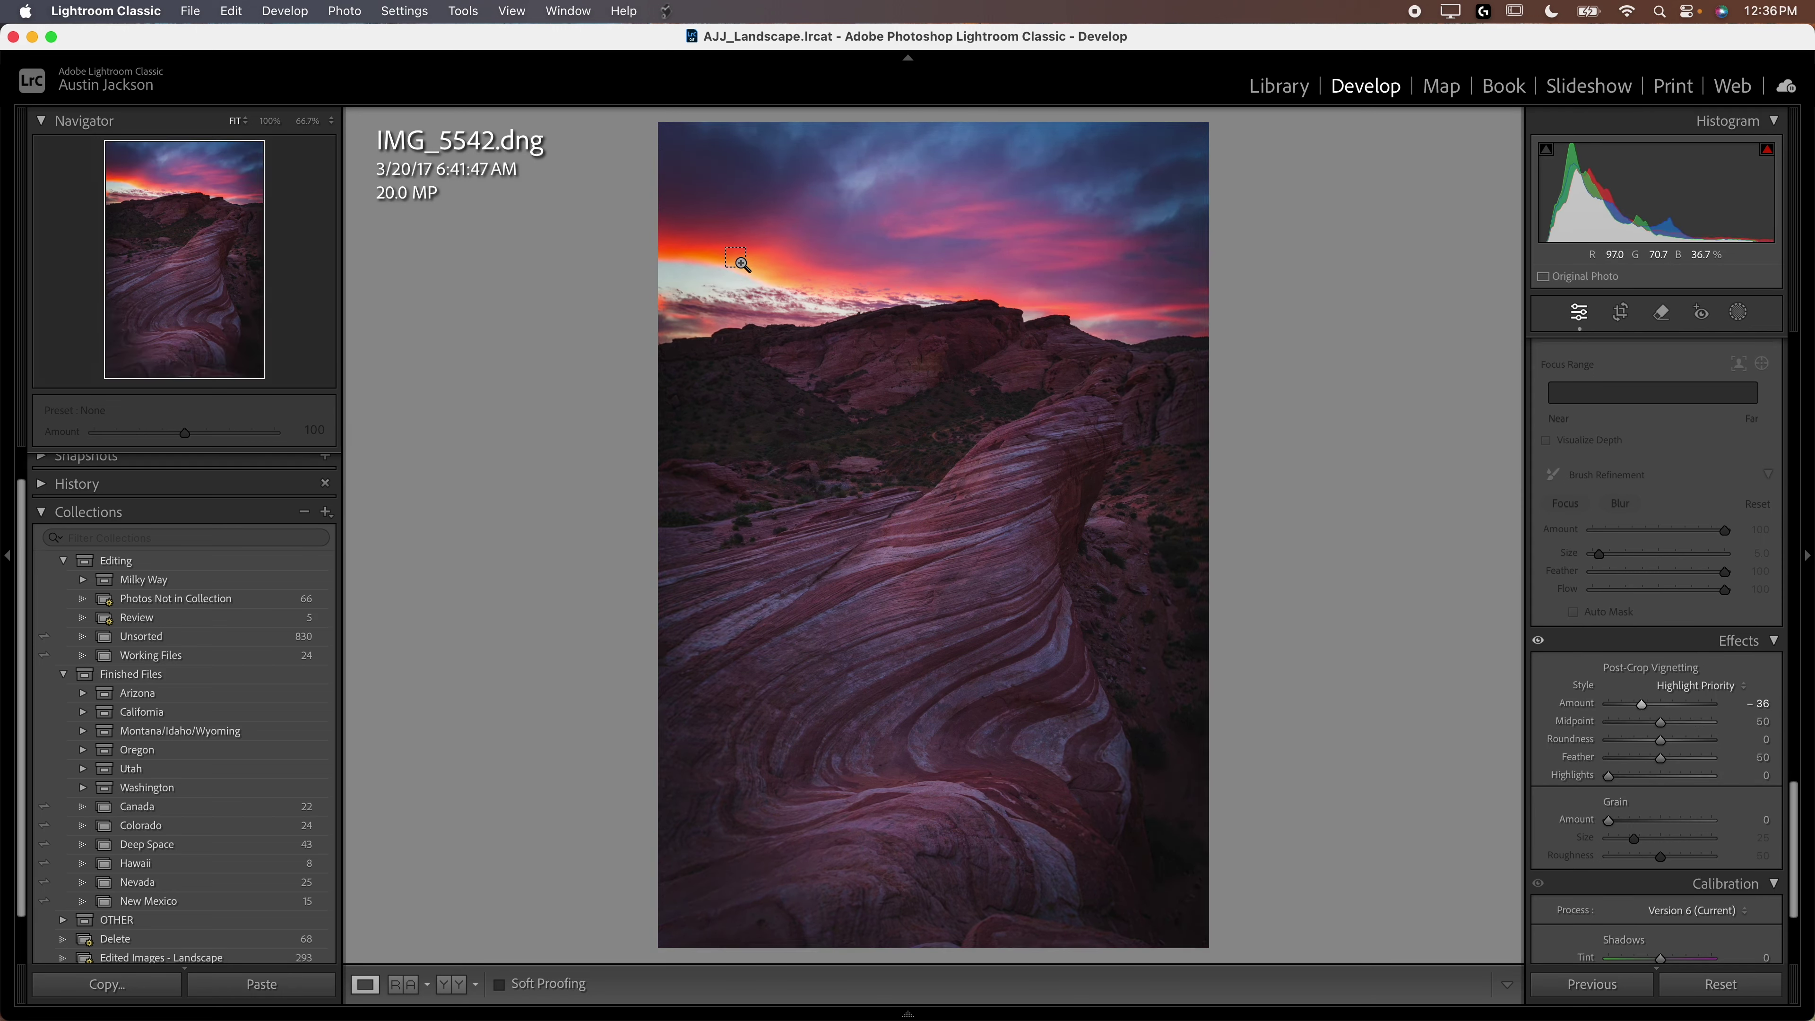
{"action": "key", "text": "super+z"}
Draw a radial gradient mask from the photo's centre and invert Mask 1 to affect the edges
{"action": "left_click", "coordinate": [1738, 313]}
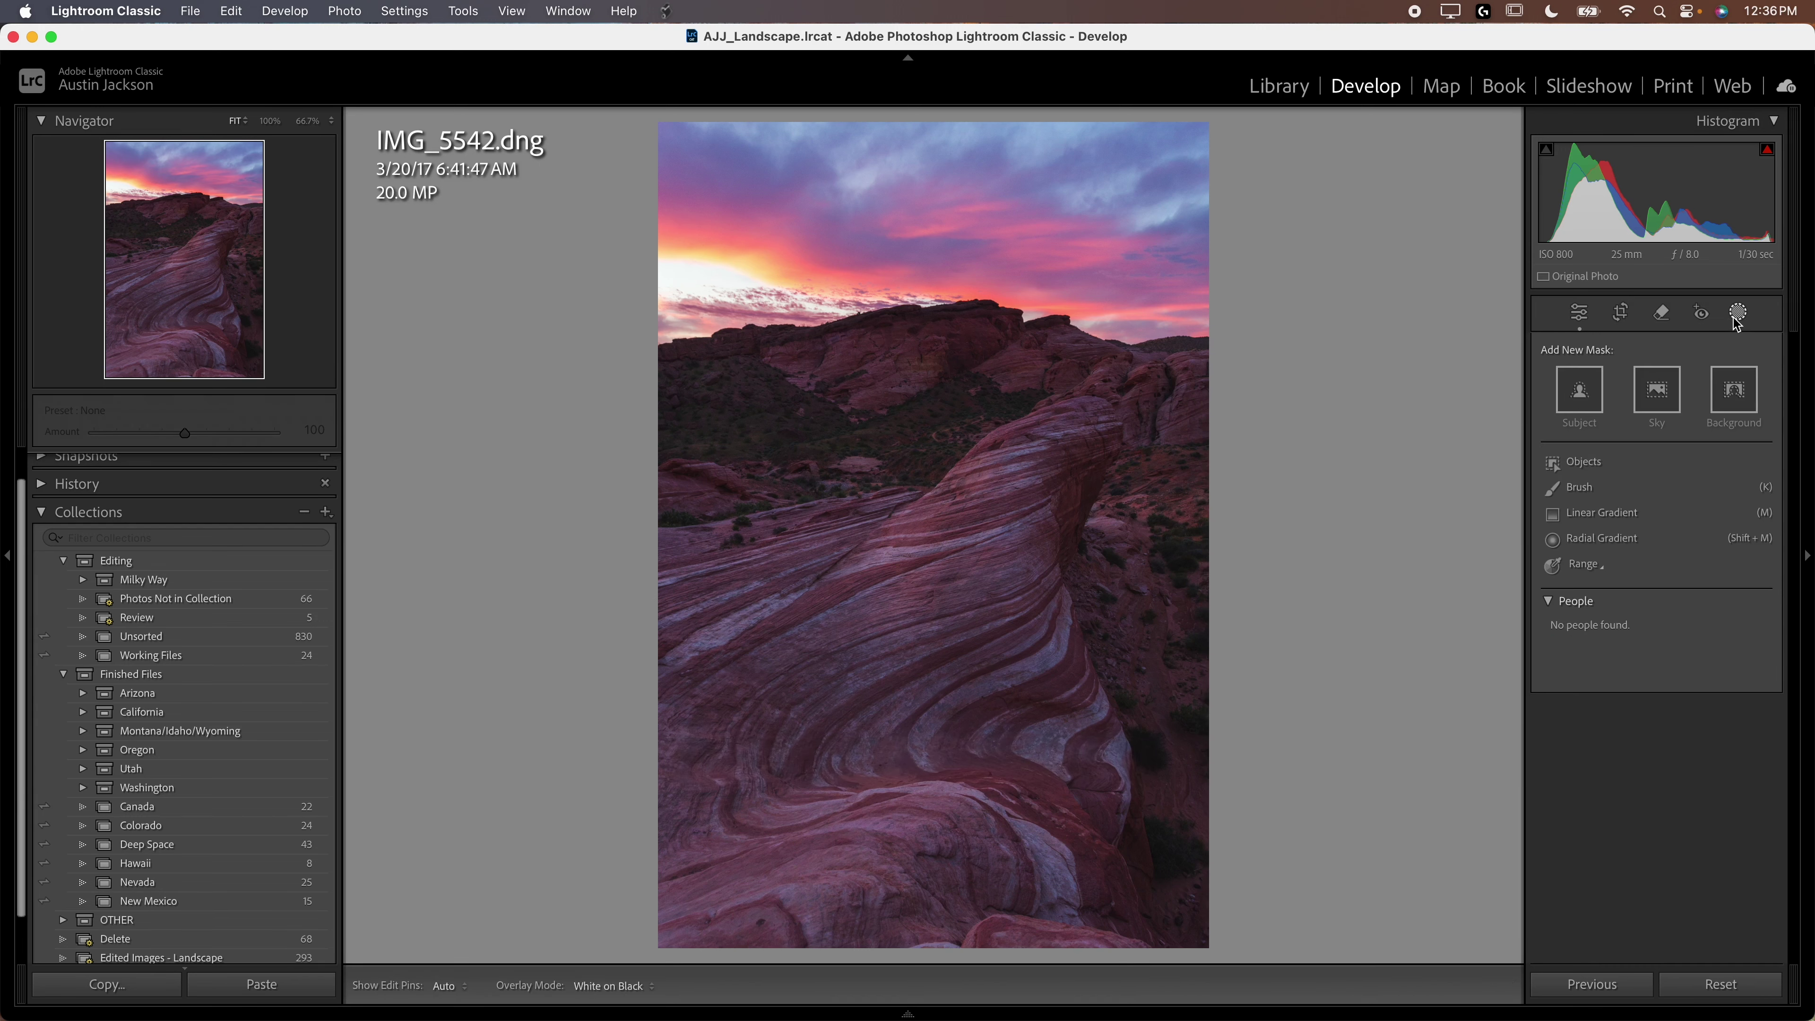
{"action": "left_click", "coordinate": [1603, 547]}
{"action": "left_click_drag", "start_coordinate": [880, 407], "coordinate": [1209, 926]}
{"action": "left_click_drag", "start_coordinate": [879, 405], "coordinate": [928, 524]}
{"action": "right_click", "coordinate": [1489, 184]}
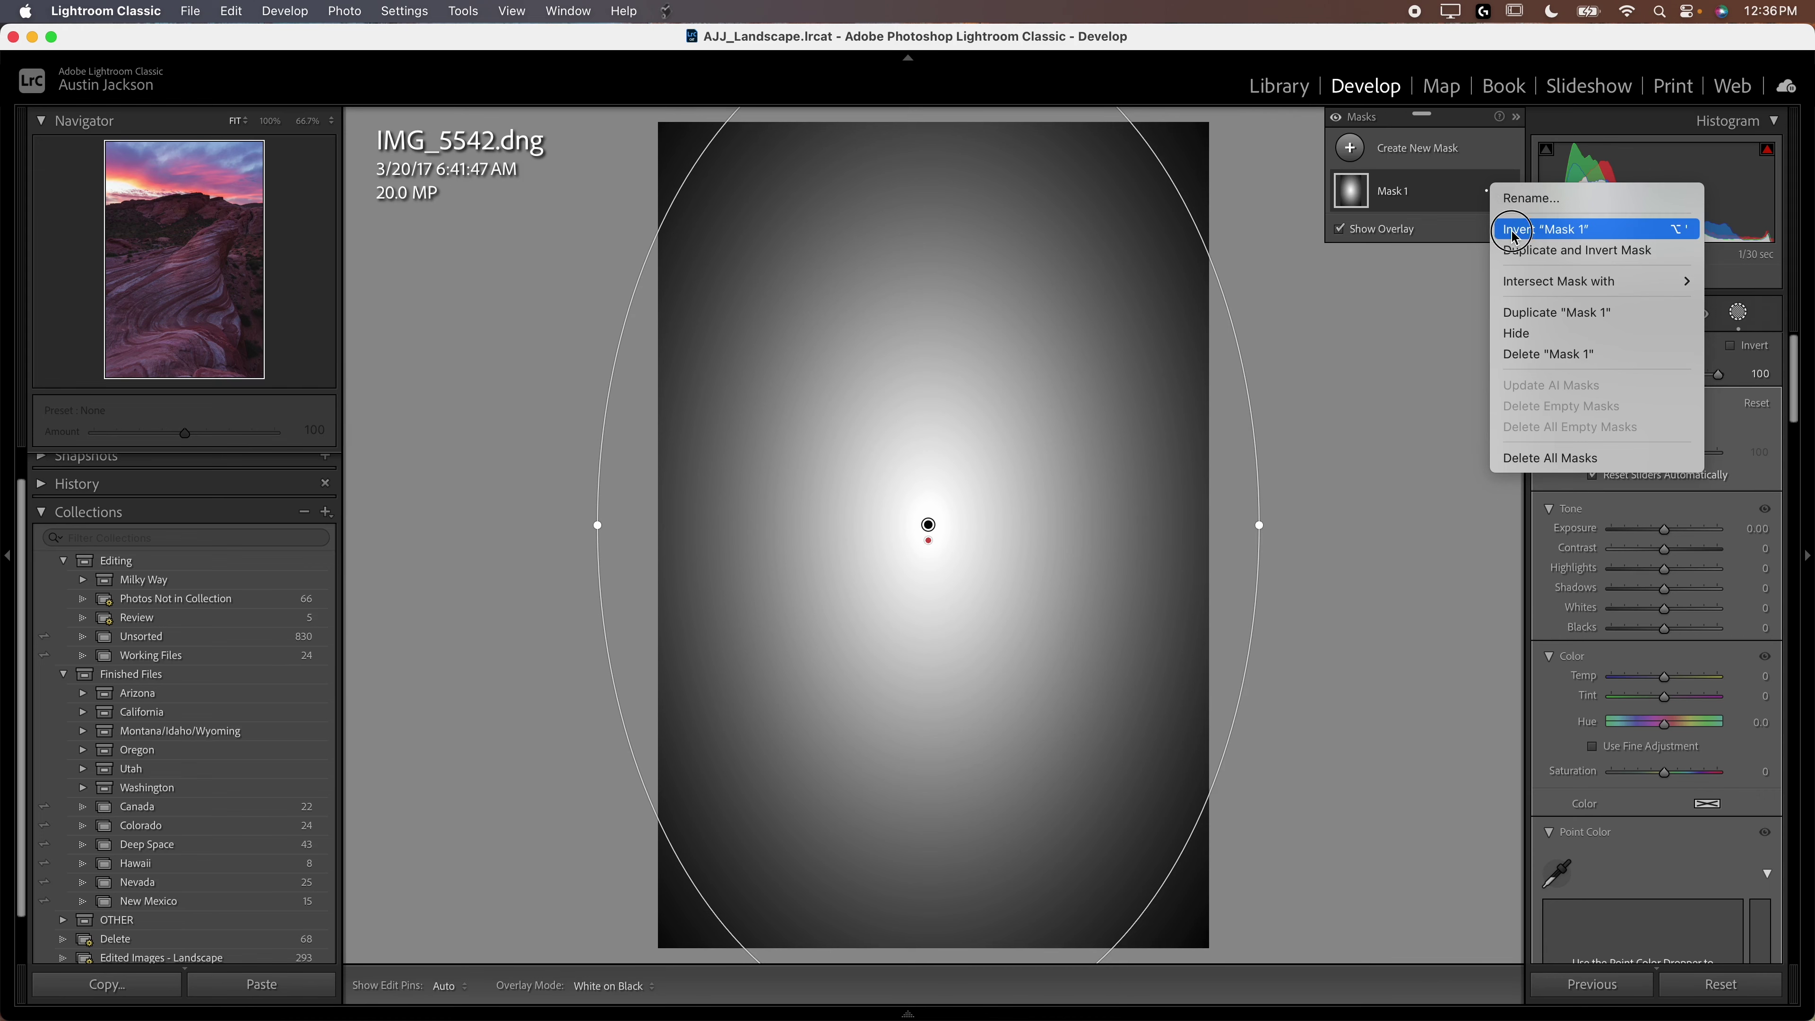
{"action": "left_click", "coordinate": [1544, 232]}
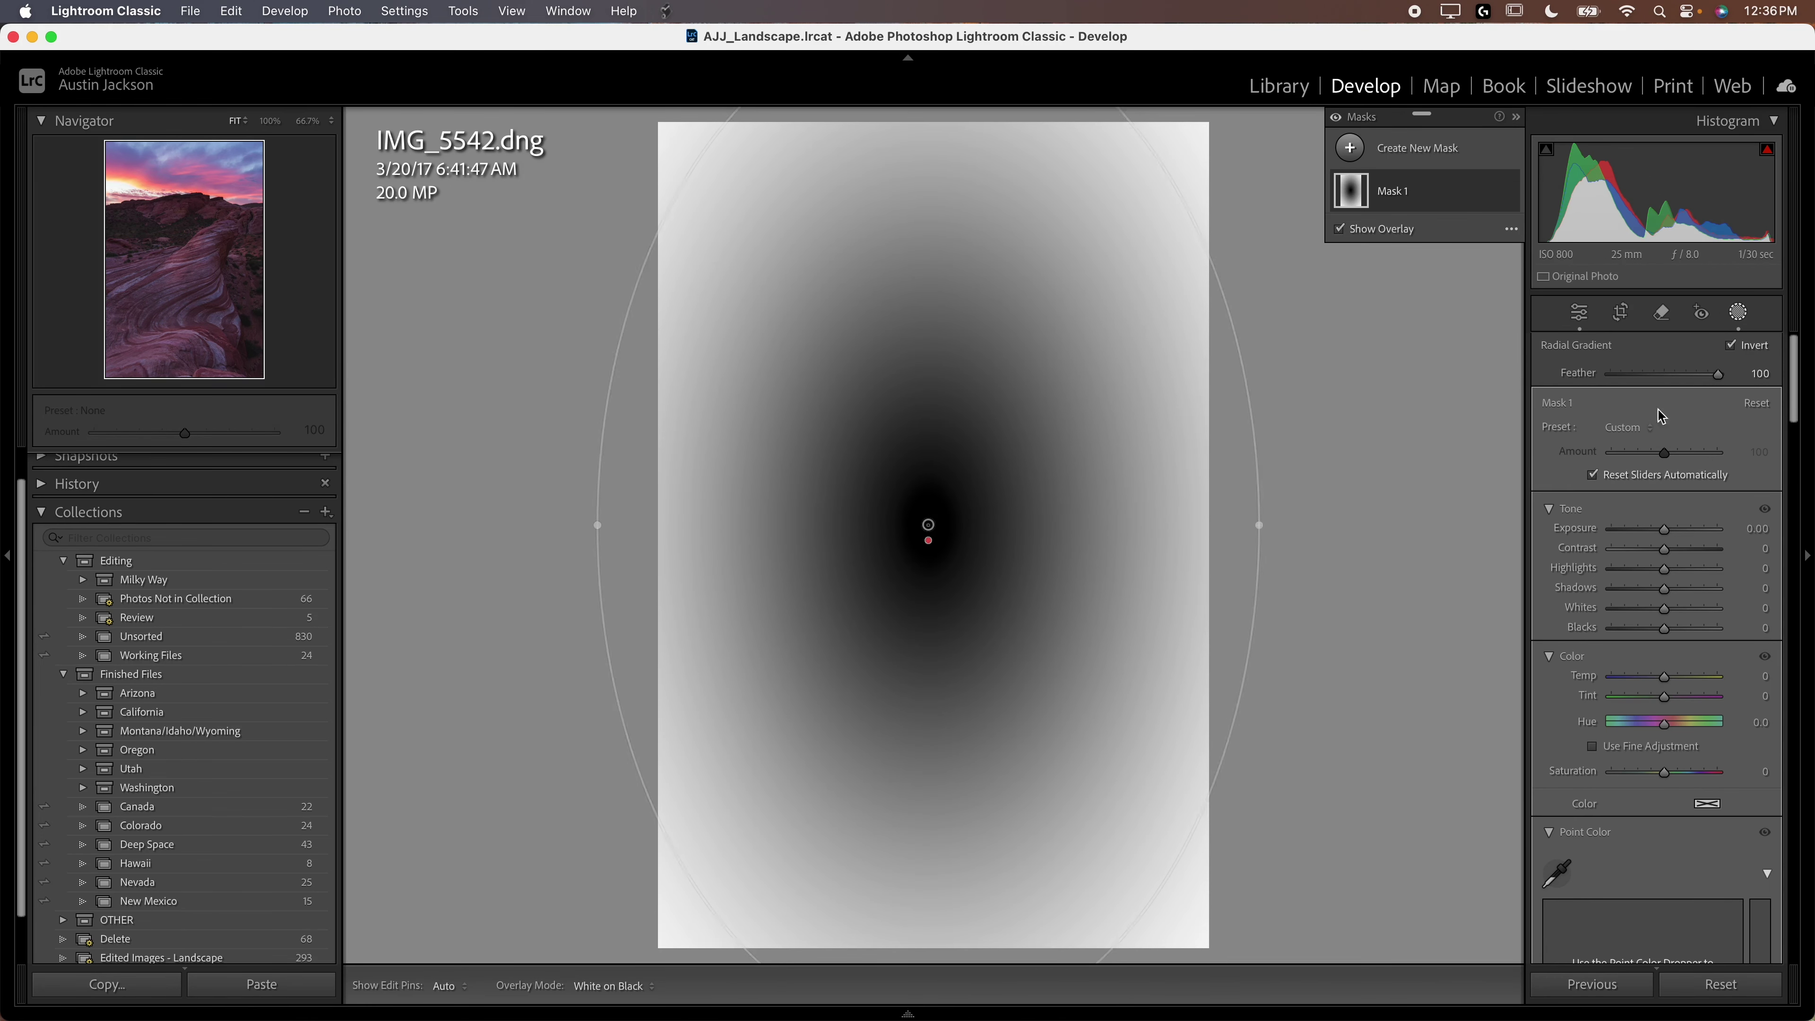
Enlarge the inverted ellipse and give Mask 1 Feather 80 and Exposure -1.58
{"action": "key", "text": "super+minus"}
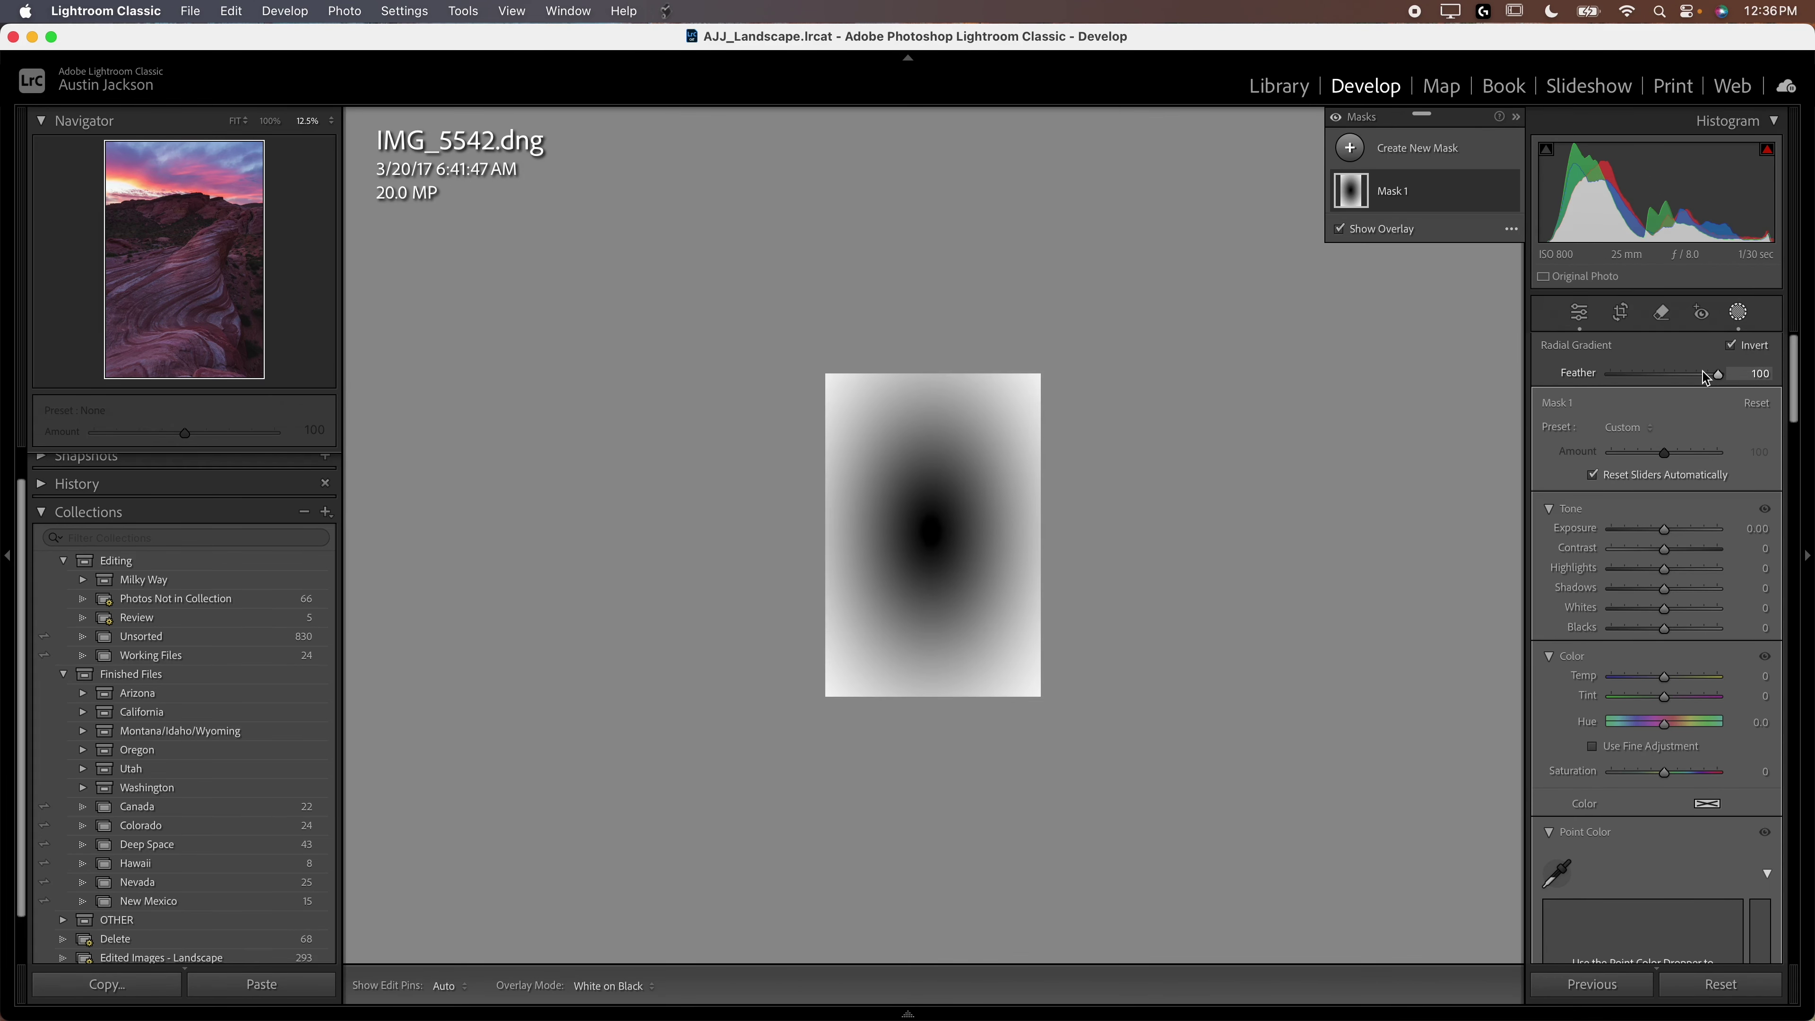
{"action": "left_click_drag", "start_coordinate": [1057, 529], "coordinate": [1163, 530]}
{"action": "left_click_drag", "start_coordinate": [930, 336], "coordinate": [956, 133]}
{"action": "left_click_drag", "start_coordinate": [1718, 374], "coordinate": [1696, 374]}
{"action": "left_click_drag", "start_coordinate": [1662, 532], "coordinate": [1643, 533]}
{"action": "mouse_move", "coordinate": [928, 530]}
{"action": "left_mouse_down"}
{"action": "mouse_move", "coordinate": [871, 515]}
{"action": "mouse_move", "coordinate": [897, 529]}
{"action": "left_mouse_up"}
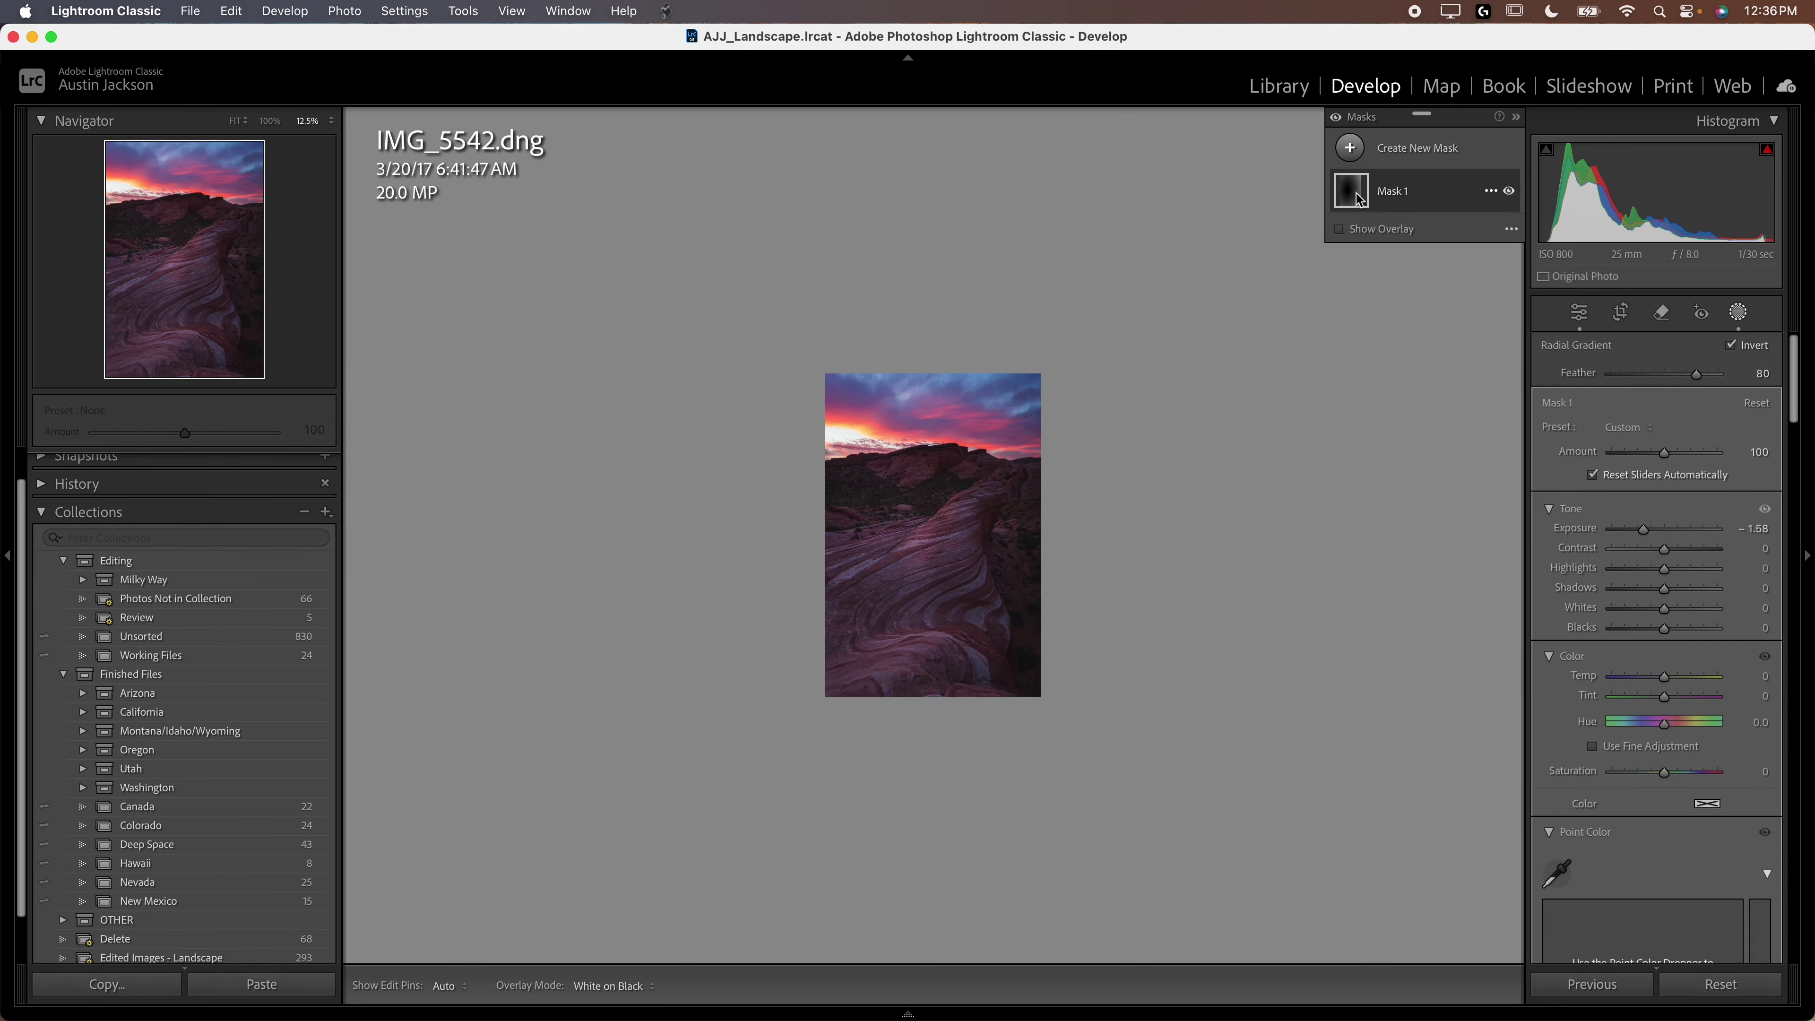
{"action": "left_click", "coordinate": [1363, 137]}
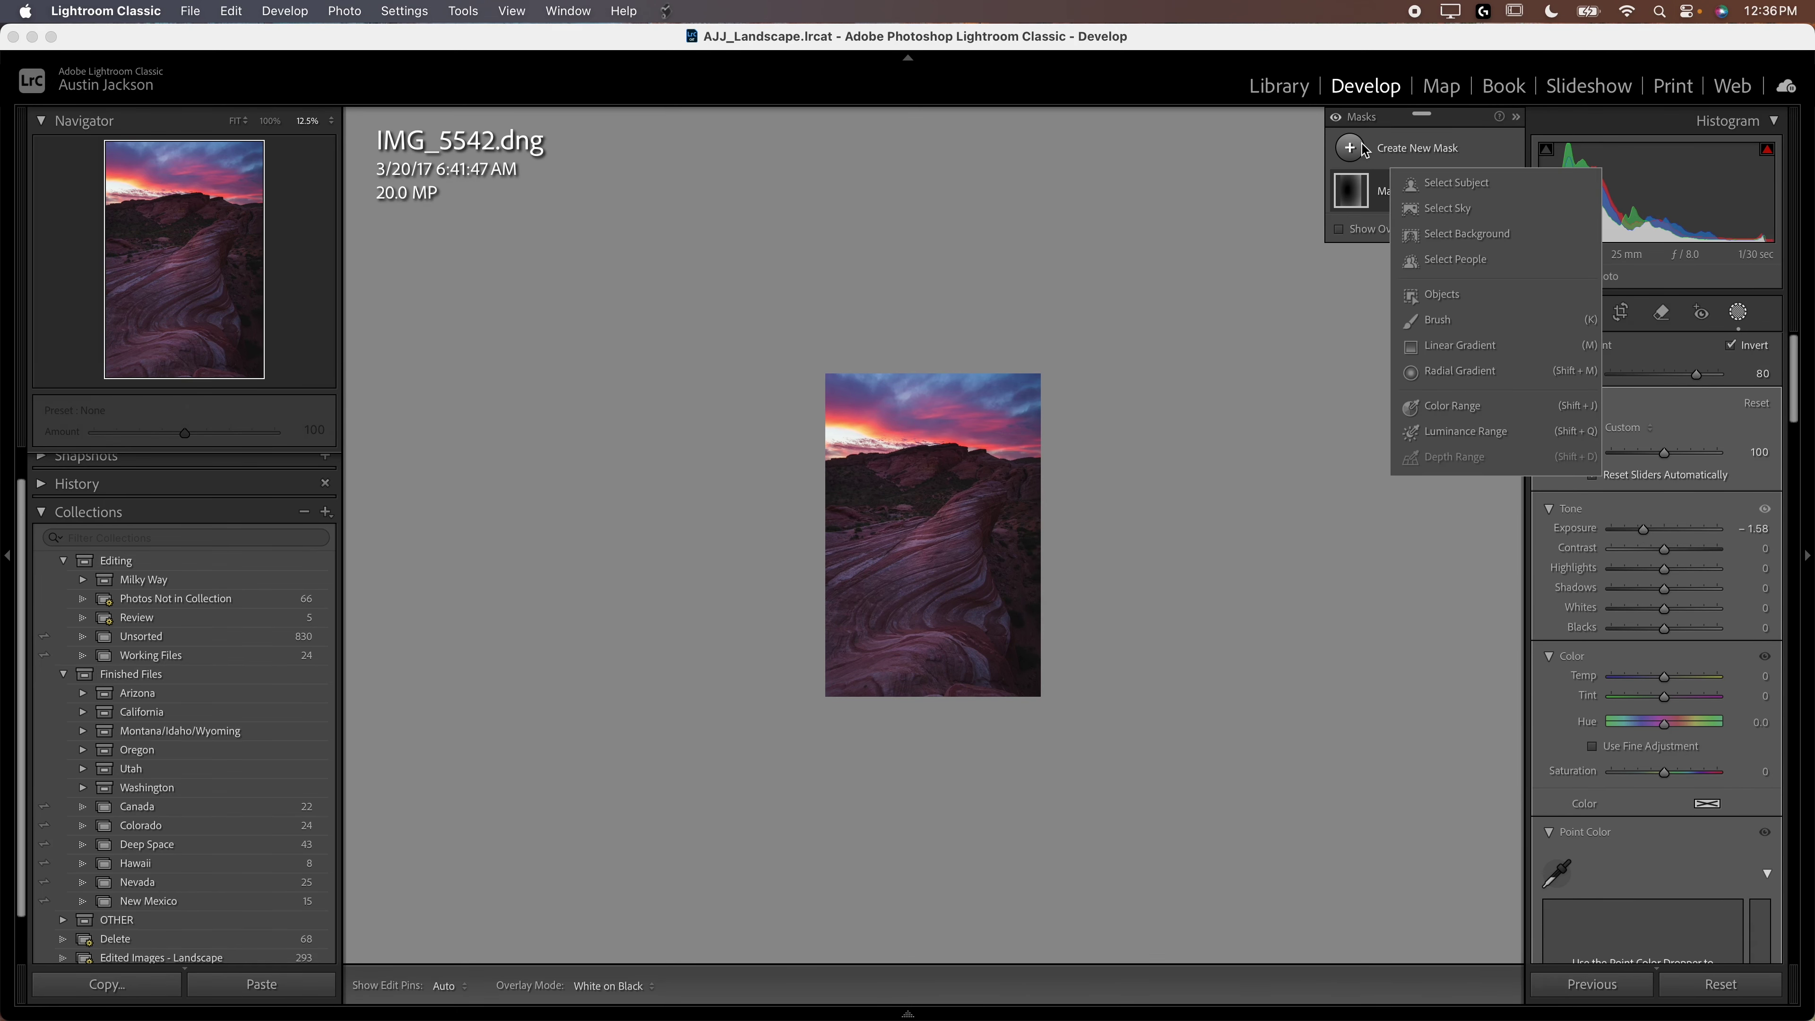
Draw a second radial gradient over the upper-left sky with Feather 100, brighter exposure and warmer Temp
{"action": "left_click", "coordinate": [1463, 373]}
{"action": "key", "text": "super+equal"}
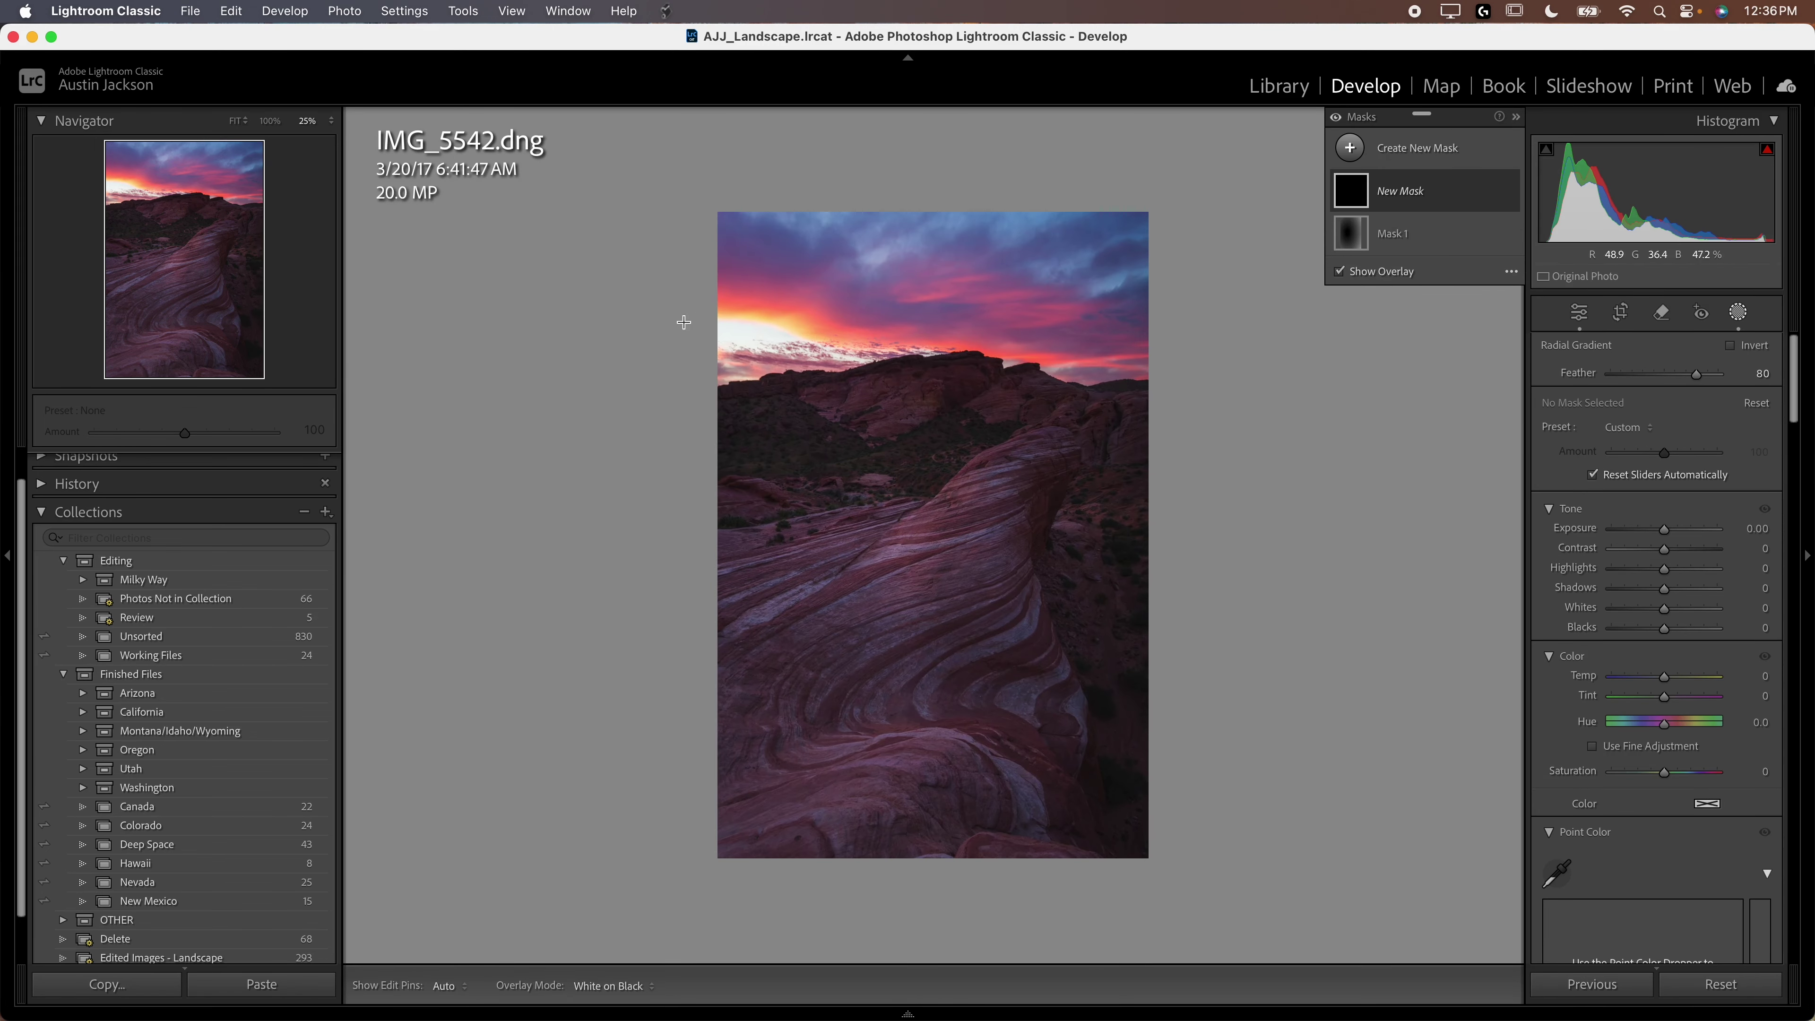
{"action": "left_click_drag", "start_coordinate": [563, 311], "coordinate": [1068, 481]}
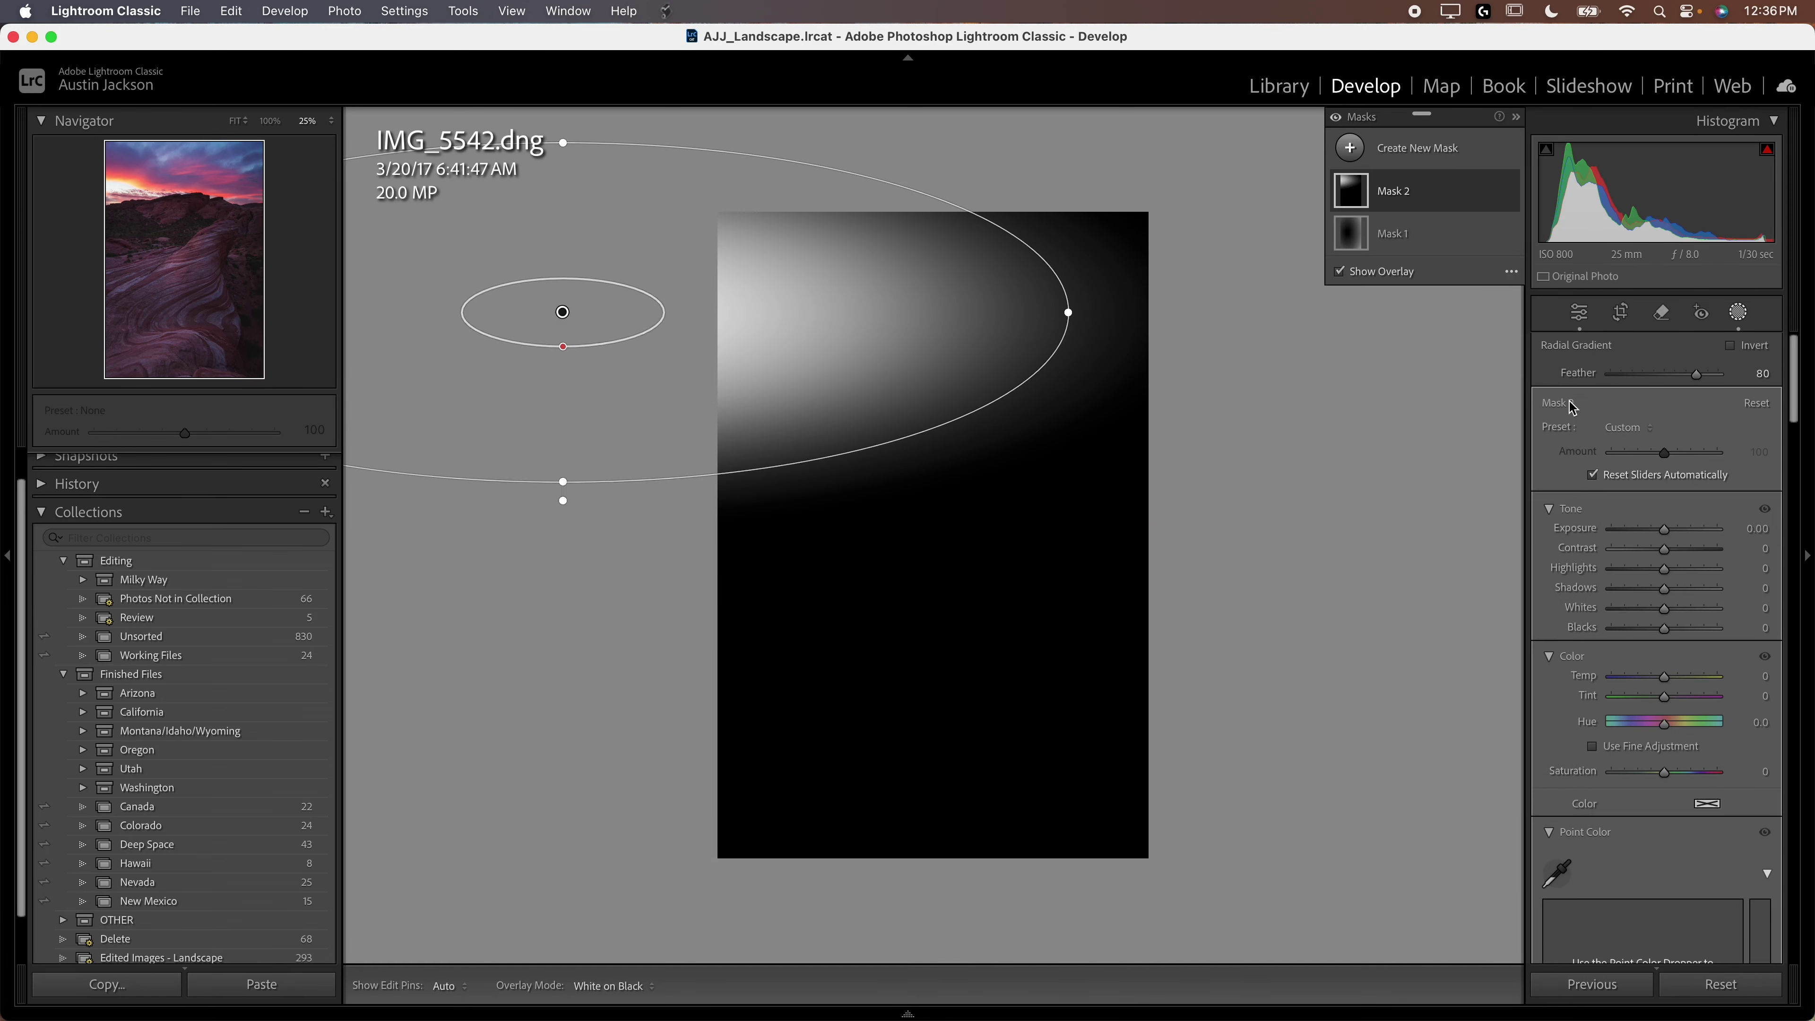
{"action": "left_click_drag", "start_coordinate": [1696, 373], "coordinate": [1719, 373]}
{"action": "left_click_drag", "start_coordinate": [563, 312], "coordinate": [552, 370]}
{"action": "left_click_drag", "start_coordinate": [1666, 529], "coordinate": [1675, 534]}
{"action": "left_click_drag", "start_coordinate": [1666, 677], "coordinate": [1682, 682]}
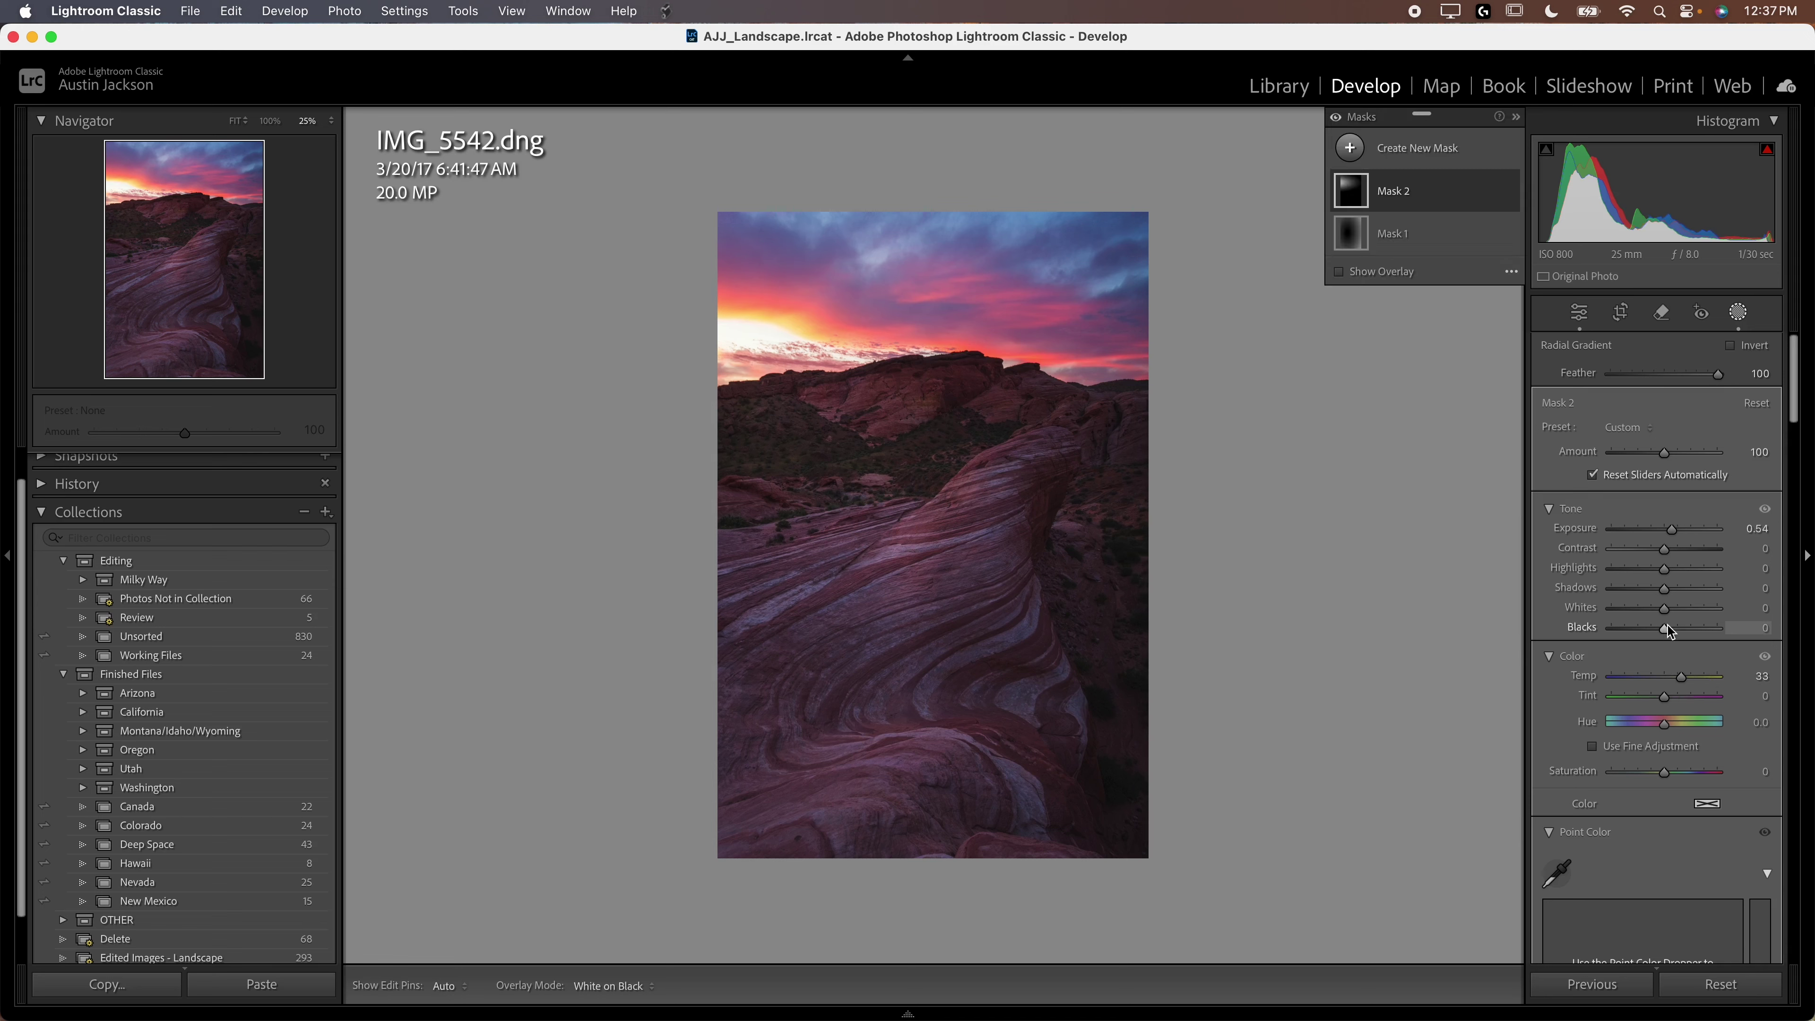
Set the sky mask's Dehaze to -20, ease Exposure to +0.46 and widen the ellipse
{"action": "scroll", "coordinate": [1668, 801], "scroll_direction": "down", "scroll_amount": 8}
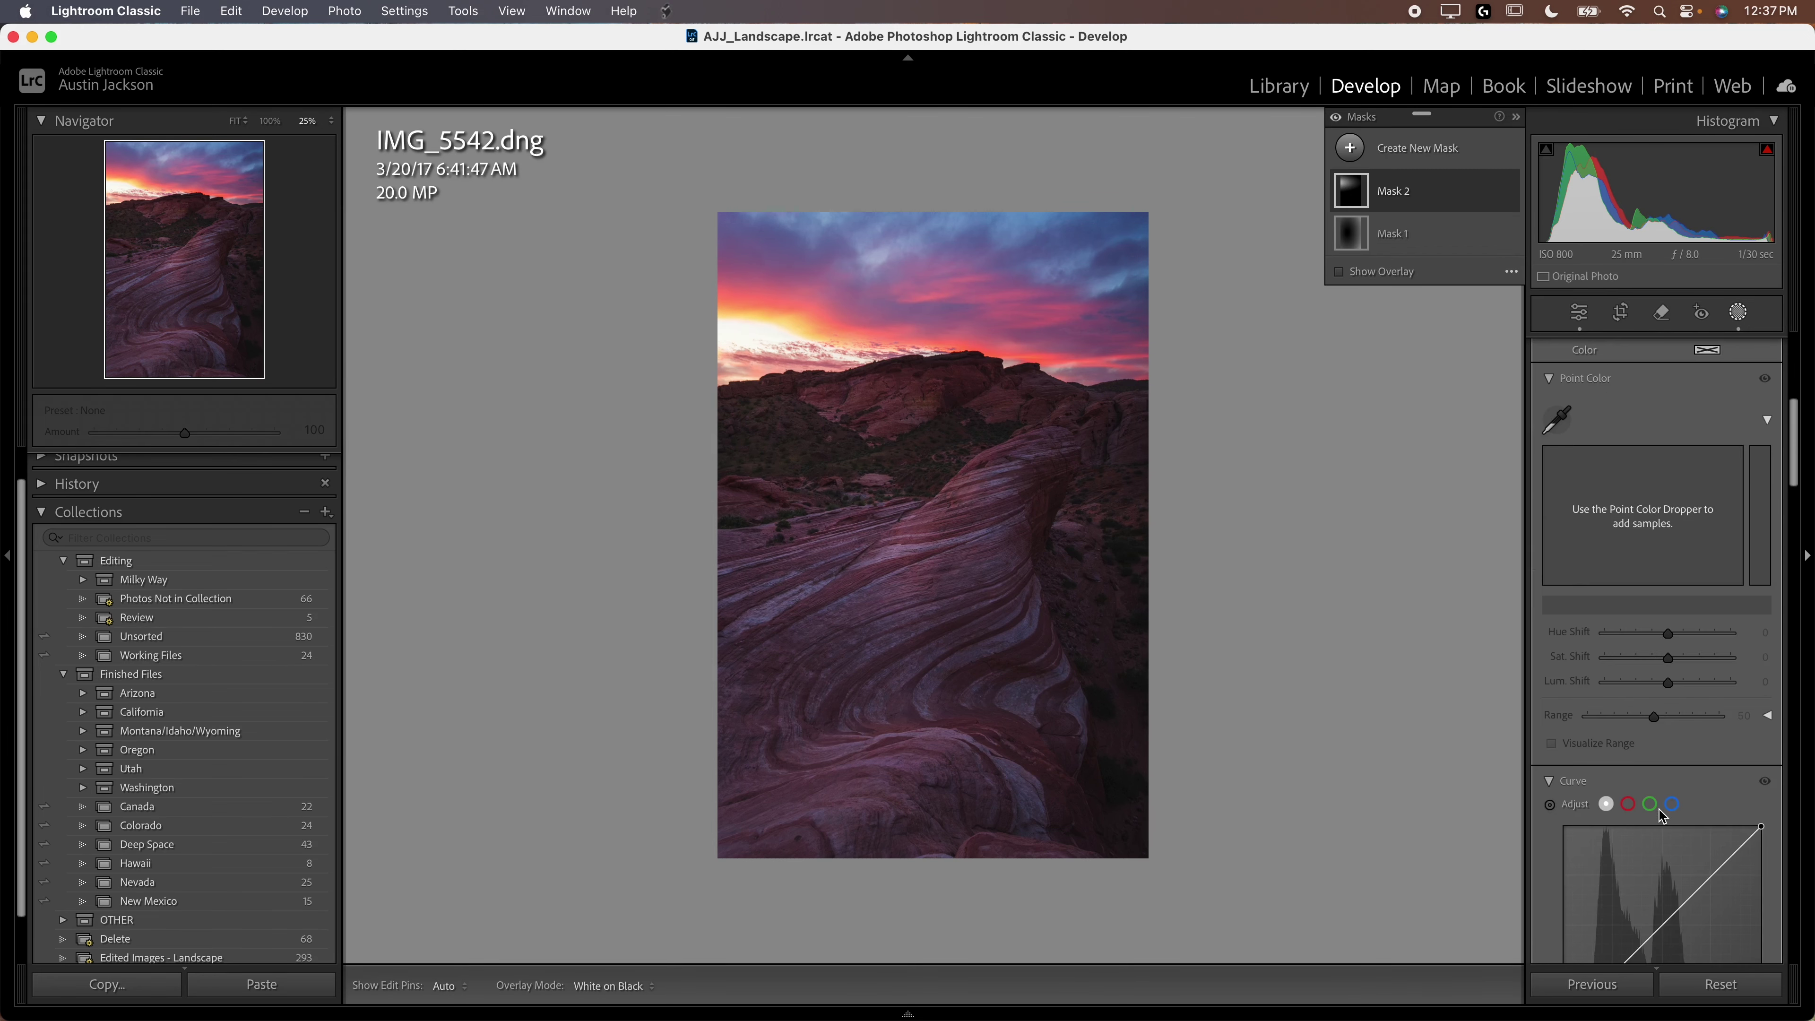
{"action": "scroll", "coordinate": [1662, 814], "scroll_direction": "down", "scroll_amount": 4}
{"action": "scroll", "coordinate": [1663, 815], "scroll_direction": "down", "scroll_amount": 4}
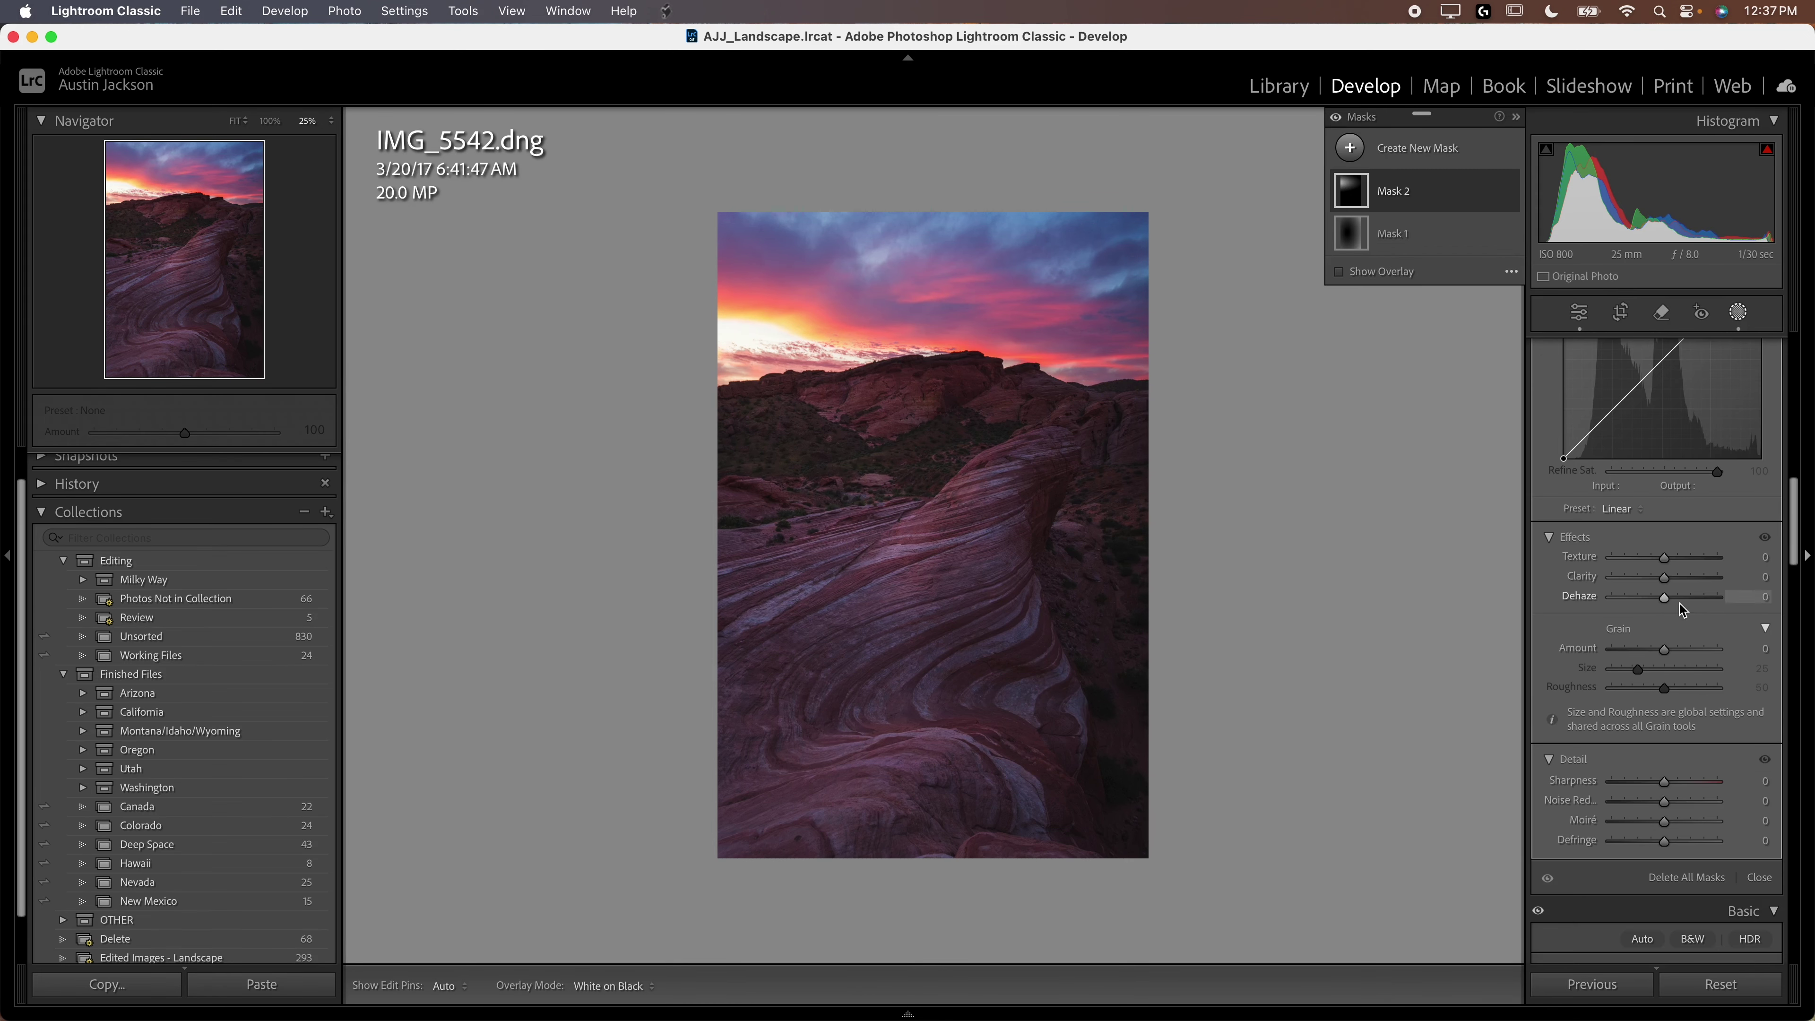
{"action": "left_click_drag", "start_coordinate": [1666, 602], "coordinate": [1655, 603]}
{"action": "scroll", "coordinate": [1665, 572], "scroll_direction": "up", "scroll_amount": 15}
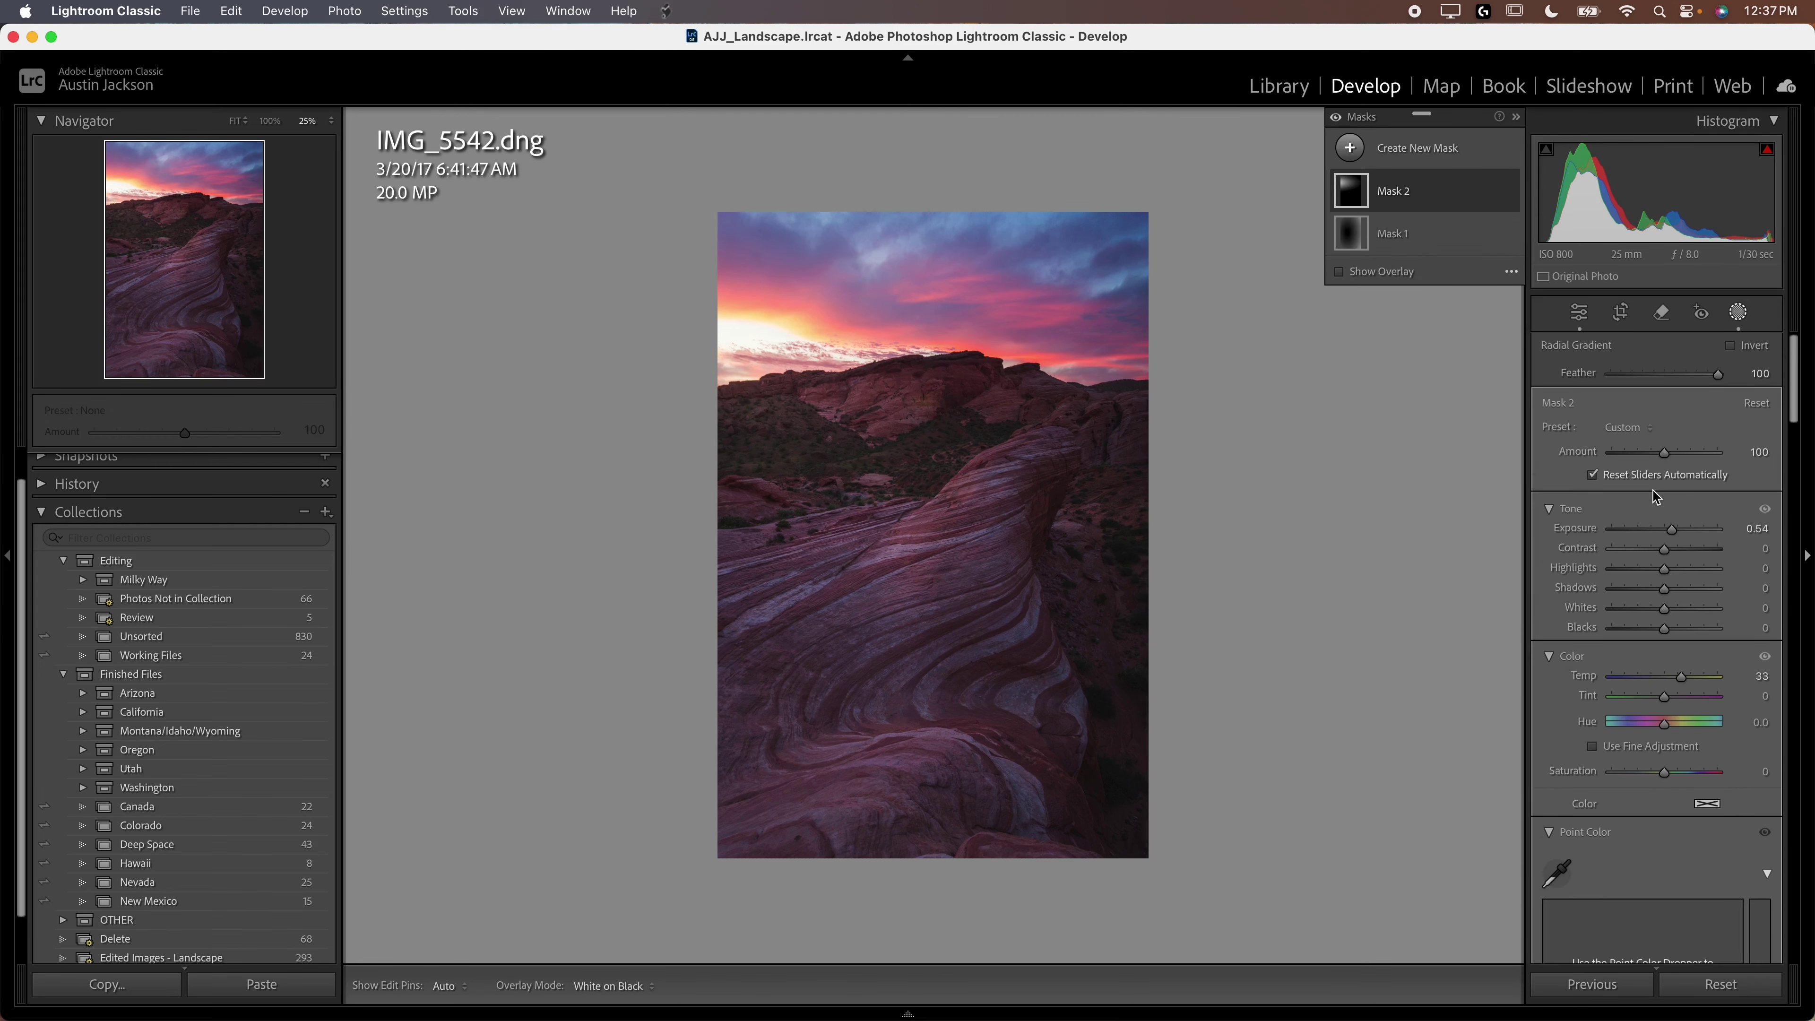
{"action": "left_click_drag", "start_coordinate": [1675, 534], "coordinate": [1670, 533]}
{"action": "left_click_drag", "start_coordinate": [1063, 367], "coordinate": [1157, 376]}
{"action": "left_click", "coordinate": [1336, 118]}
Toggle the mask effects off and on to compare, then close the Masking panel
{"action": "left_click", "coordinate": [1335, 119]}
{"action": "left_click", "coordinate": [1336, 119]}
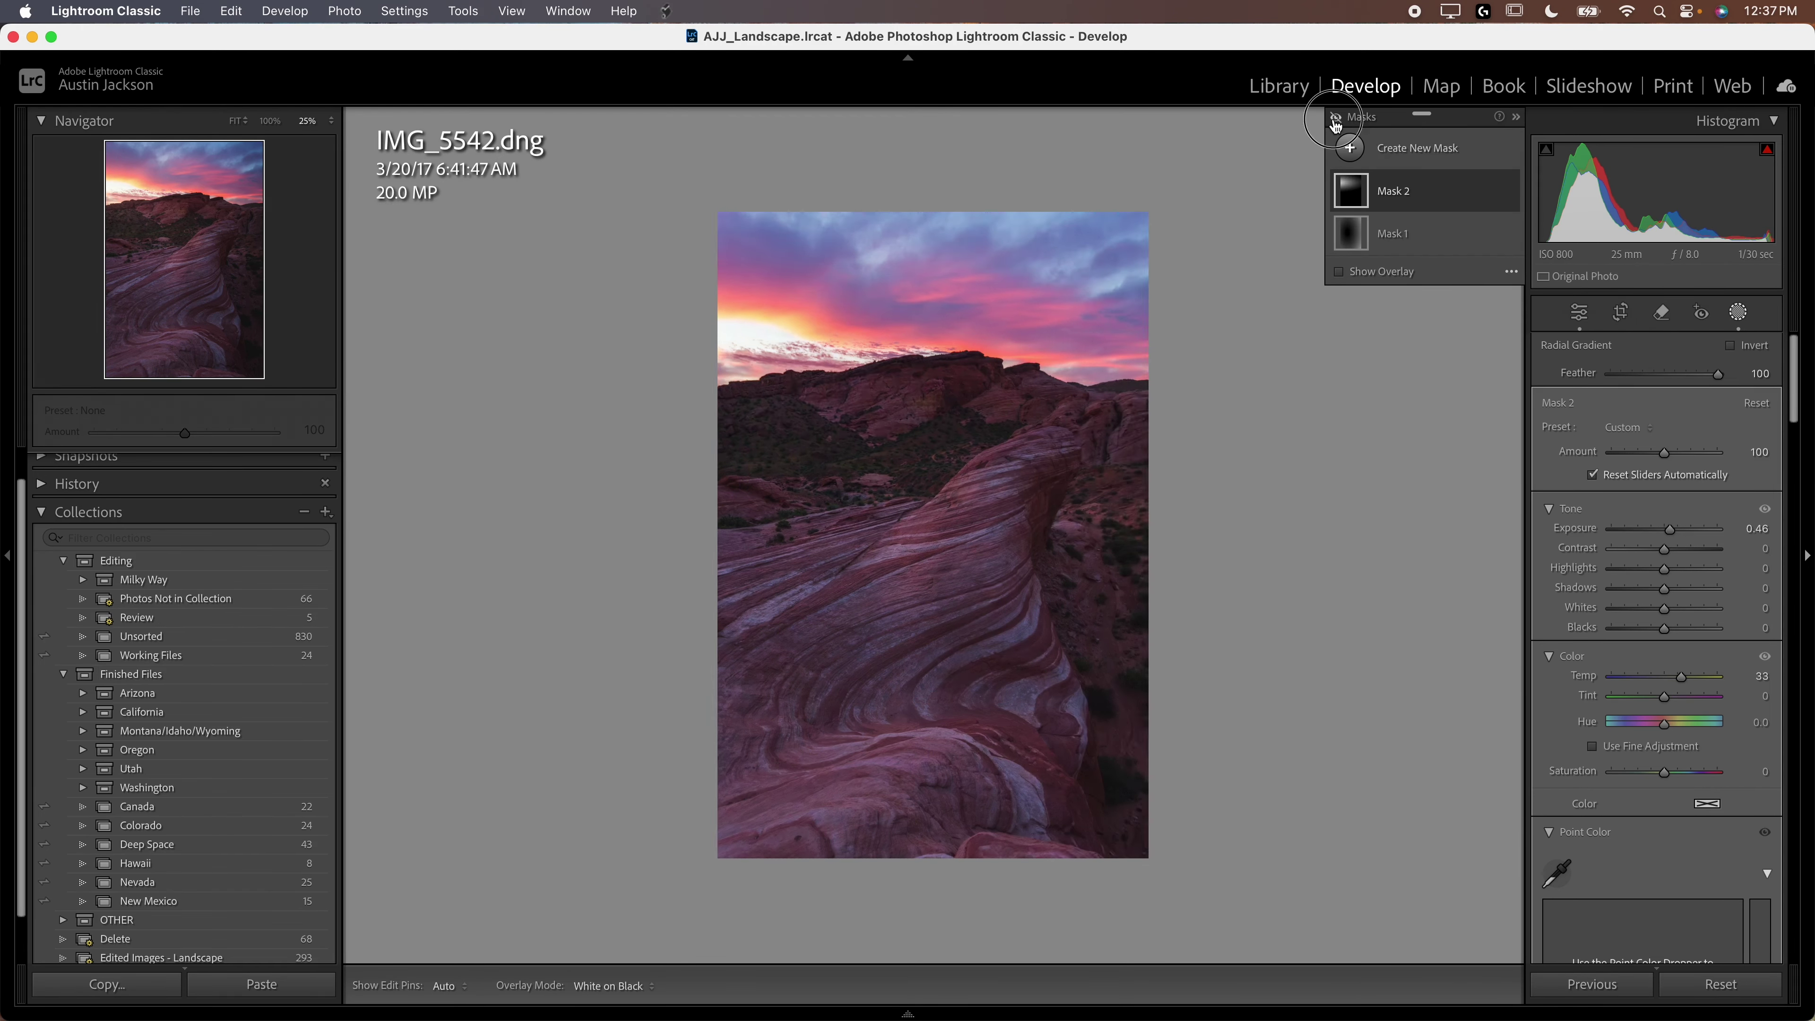
{"action": "left_click", "coordinate": [1335, 119]}
{"action": "left_click", "coordinate": [1733, 317]}
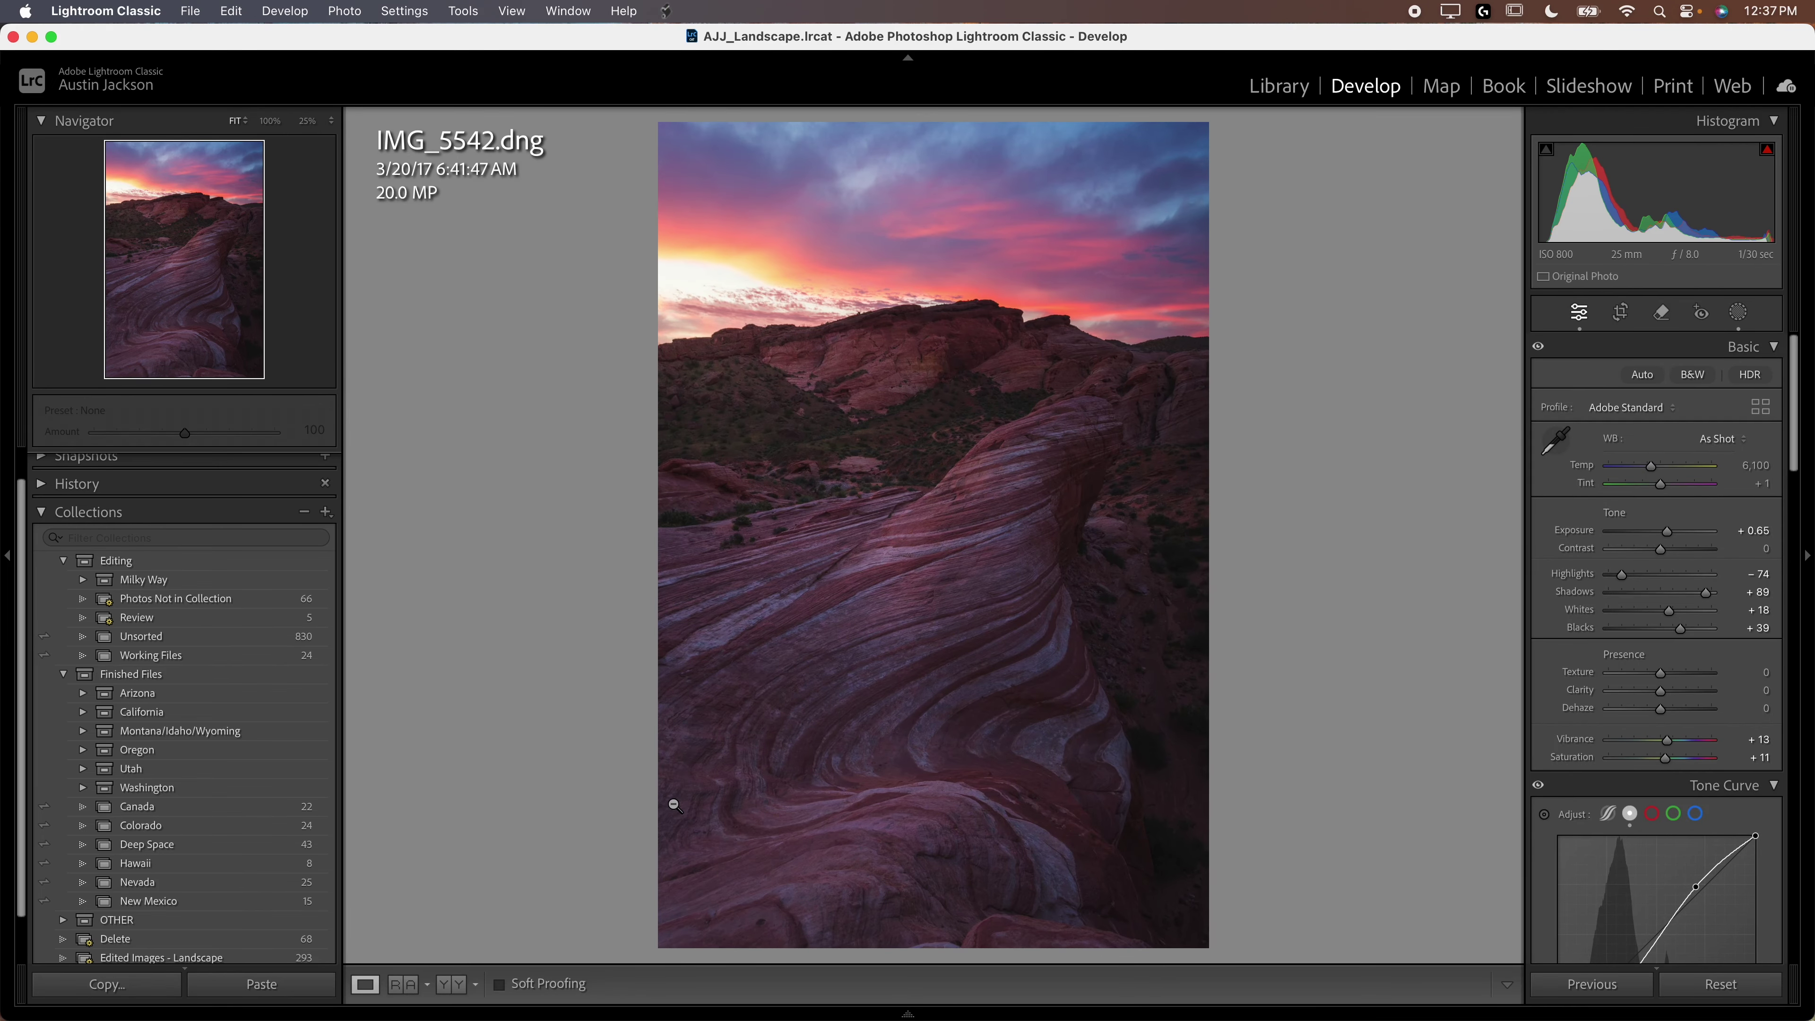
Add the second sunset shot to the selection and view both in Compare view
{"action": "mouse_move", "coordinate": [165, 1014]}
{"action": "left_click", "coordinate": [54, 951], "text": "super"}
{"action": "key", "text": "c"}
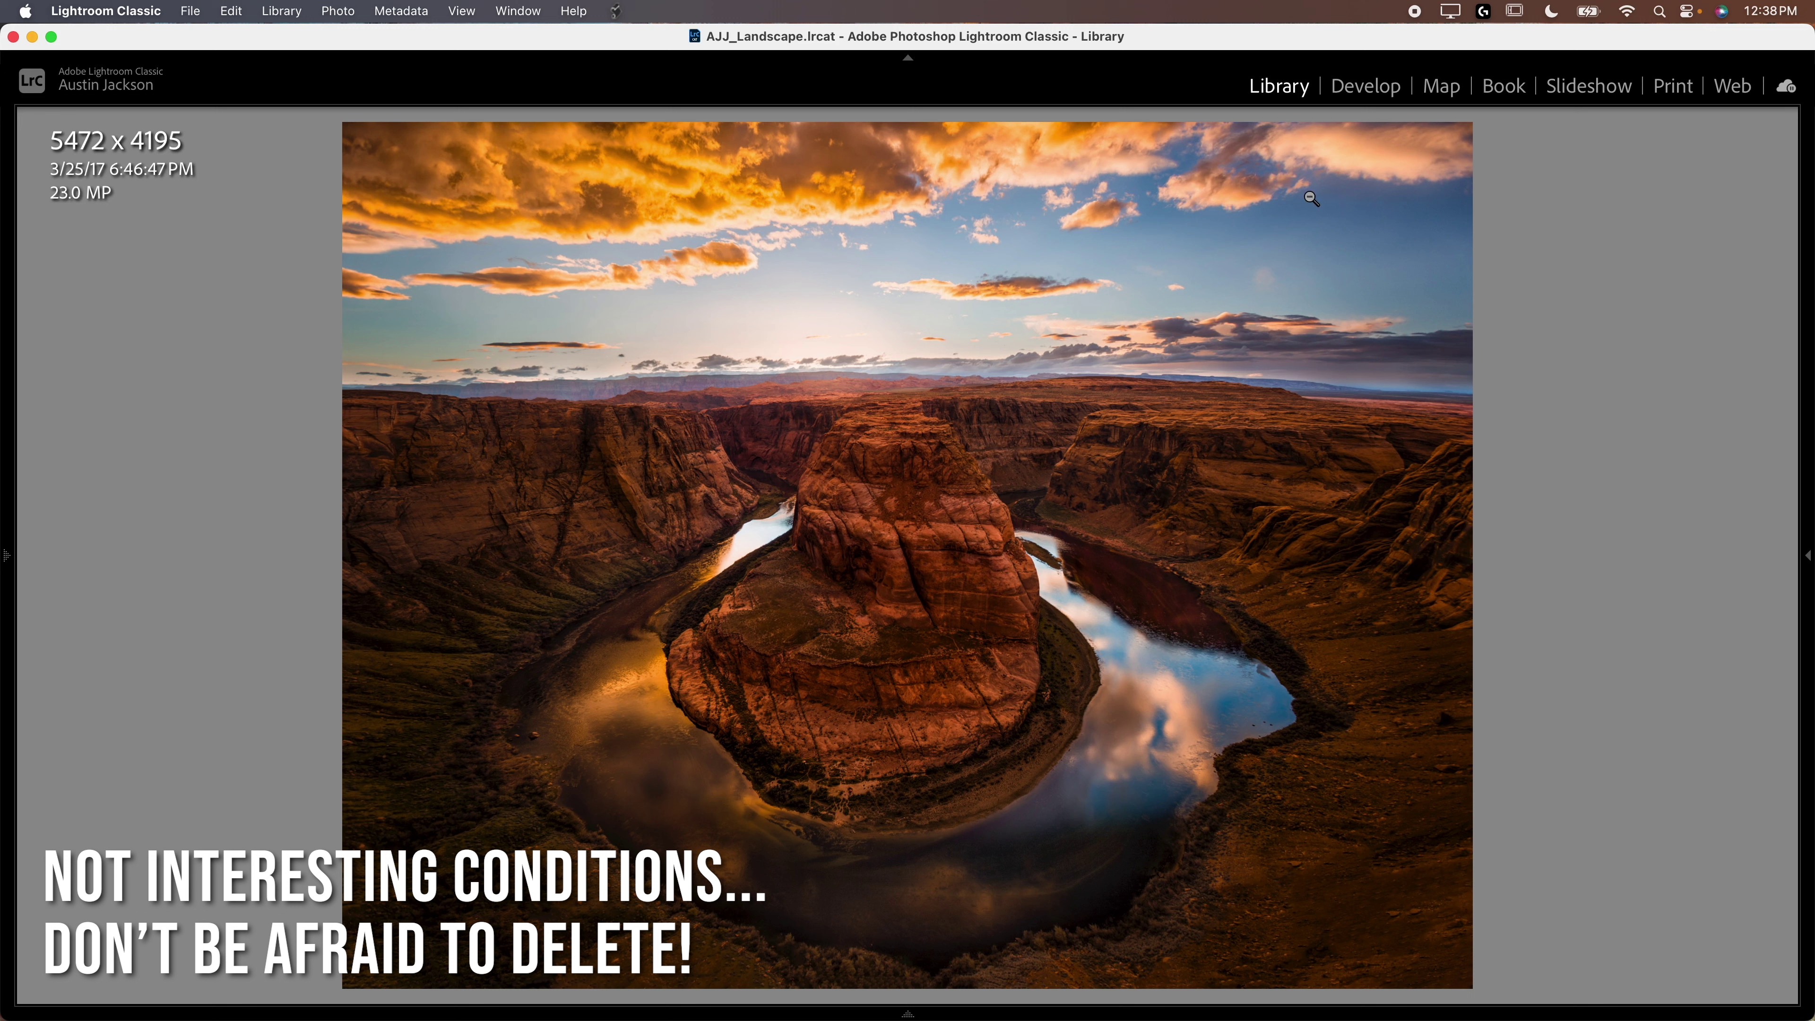
Open the canyon river-bend photo IMG_5858-Edit.tif in Develop
{"action": "left_click", "coordinate": [1368, 89]}
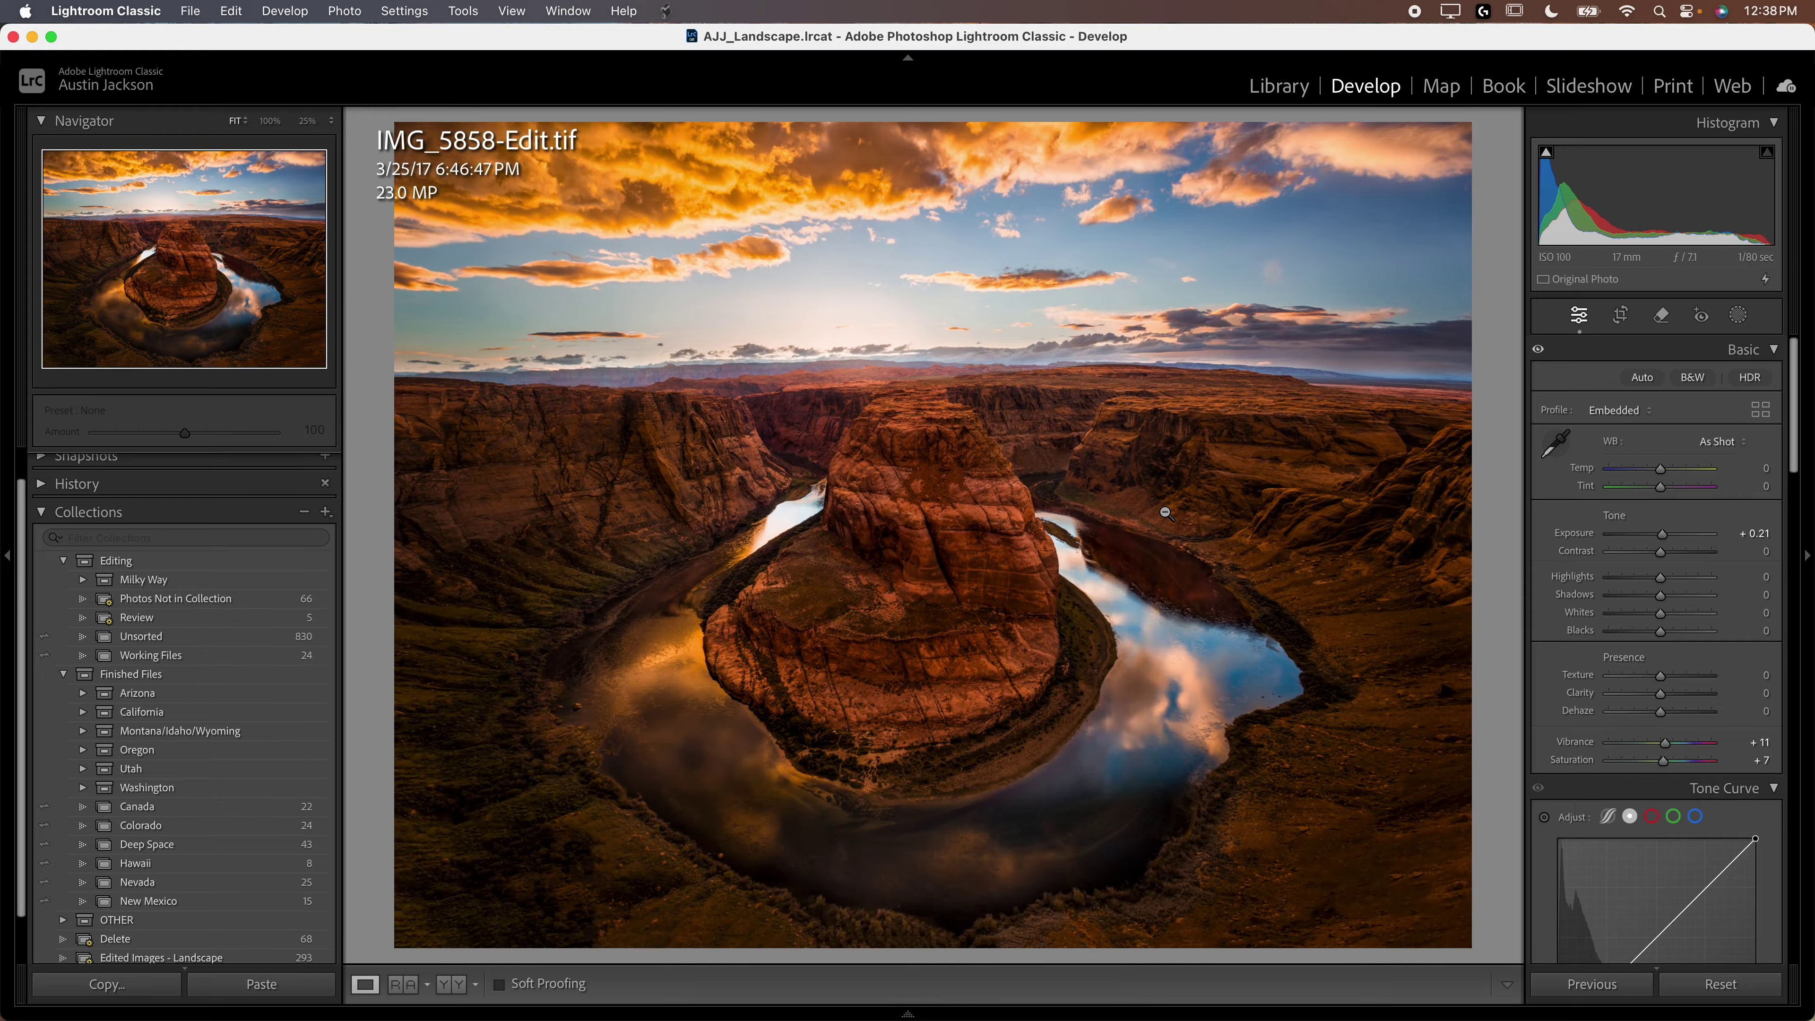
Cool the canyon photo's white balance to Temp -26 and Tint -16, and reduce contrast
{"action": "left_click", "coordinate": [1154, 502]}
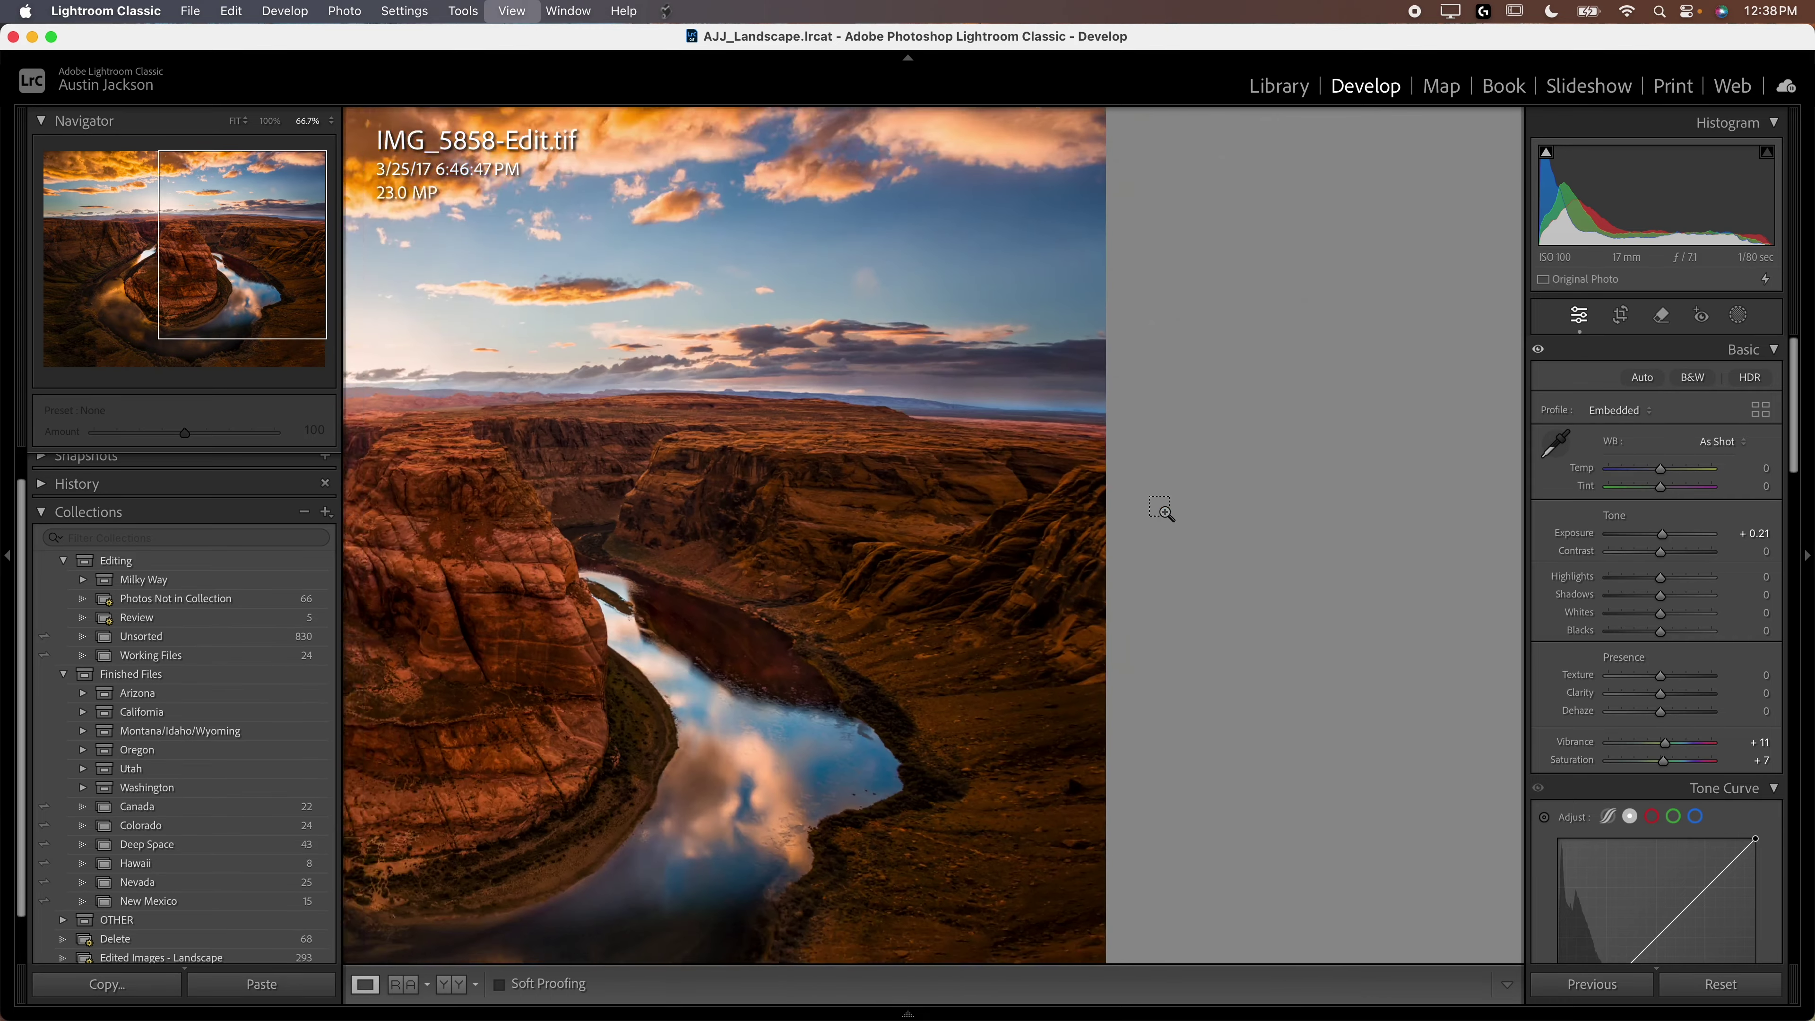
{"action": "left_click", "coordinate": [7, 555]}
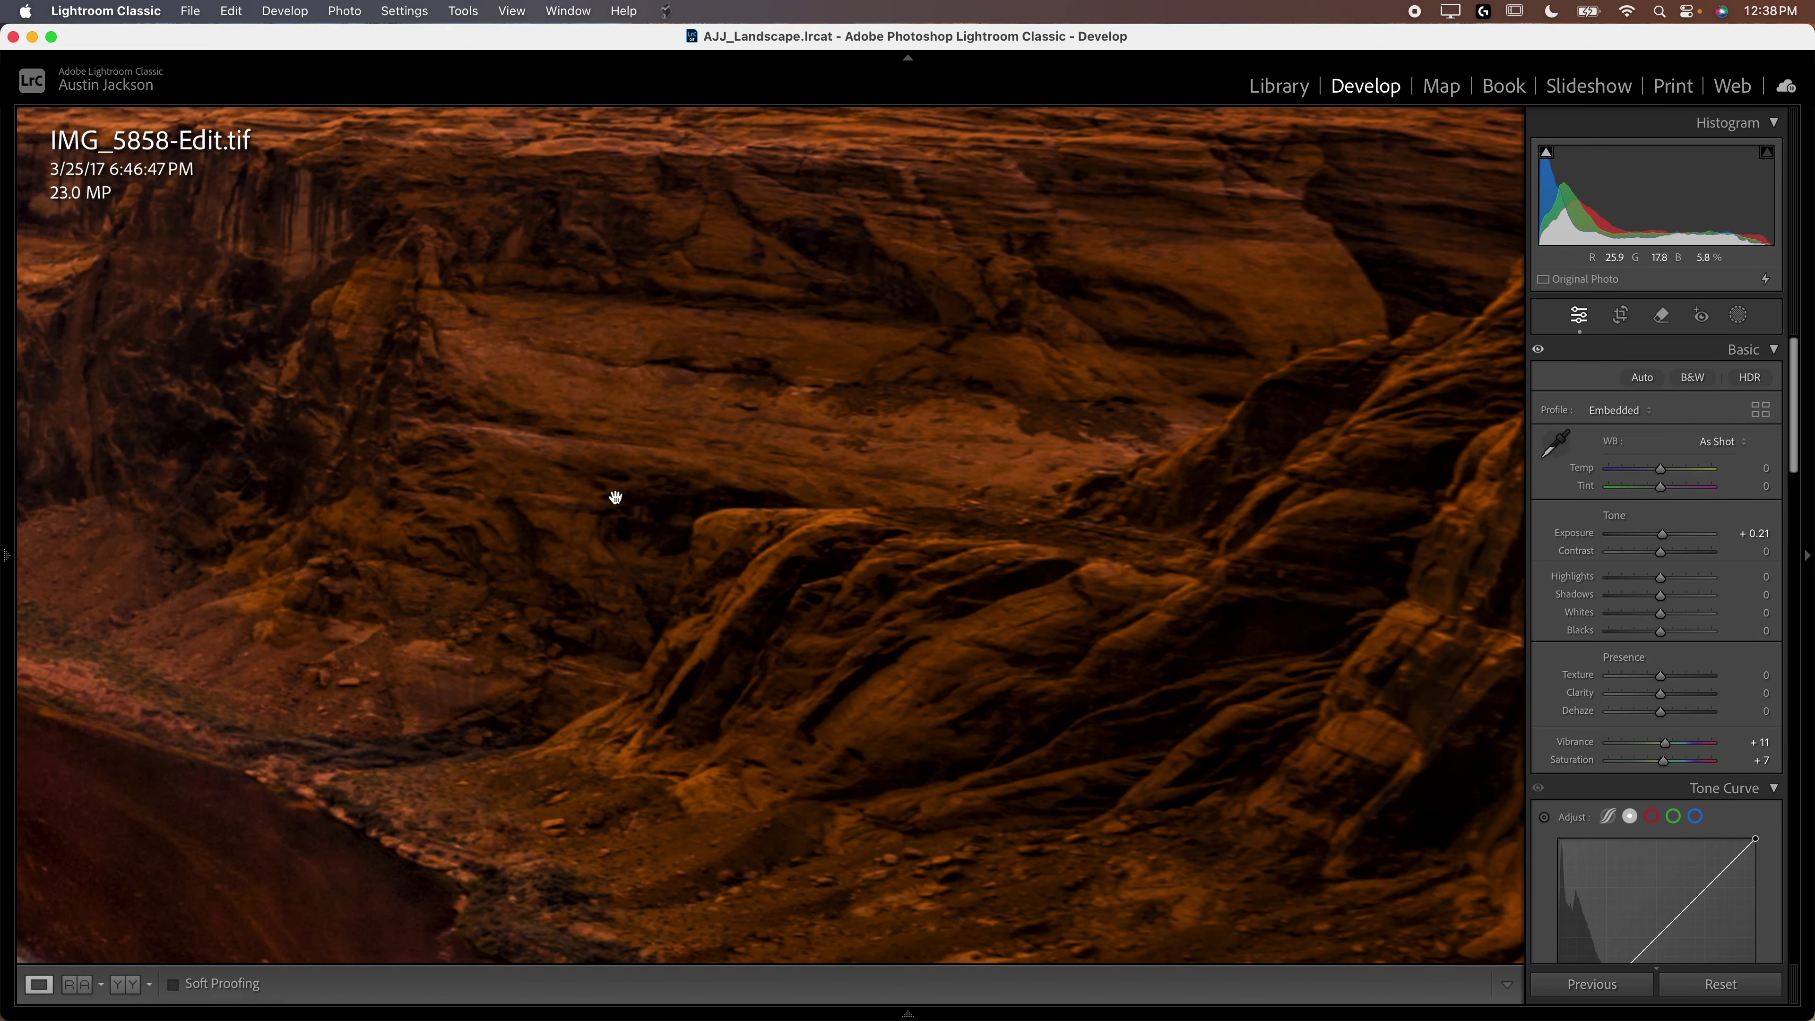
{"action": "left_click", "coordinate": [580, 488]}
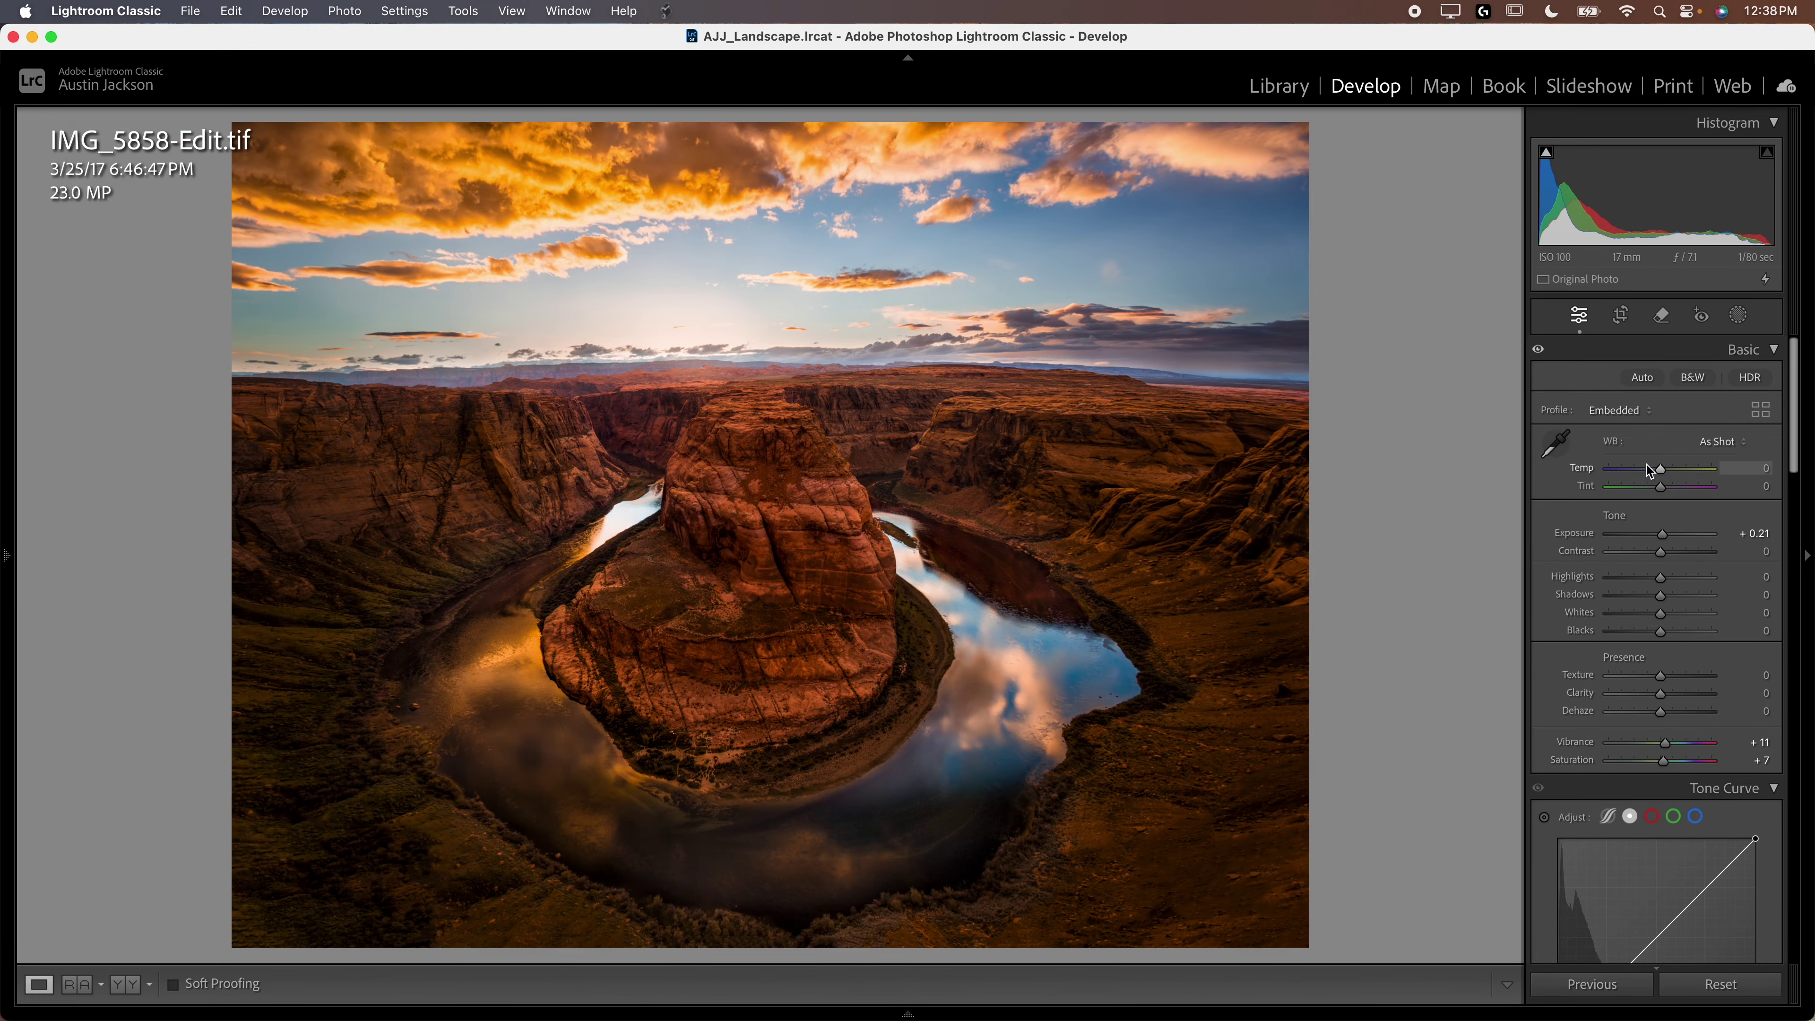
{"action": "left_click", "coordinate": [1660, 472]}
{"action": "mouse_move", "coordinate": [1660, 472]}
{"action": "left_mouse_down"}
{"action": "mouse_move", "coordinate": [1657, 489]}
{"action": "mouse_move", "coordinate": [1649, 472]}
{"action": "left_mouse_up"}
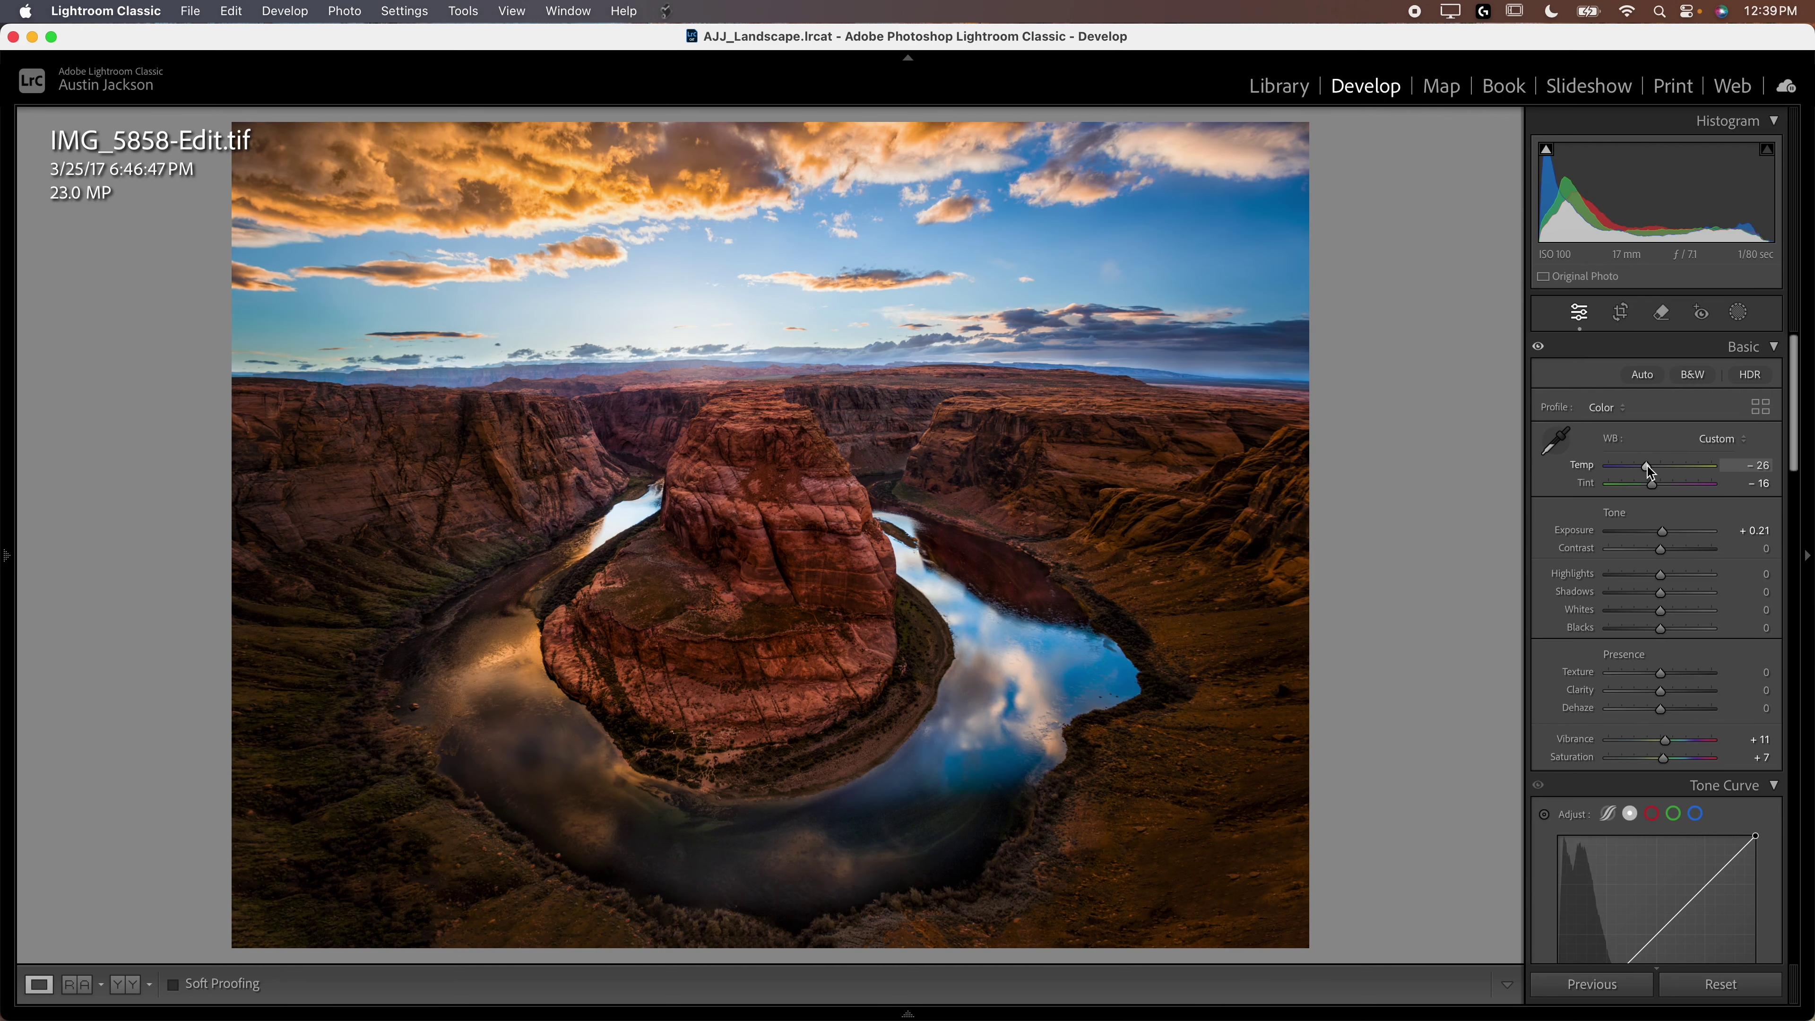
{"action": "left_click_drag", "start_coordinate": [1653, 556], "coordinate": [1642, 556]}
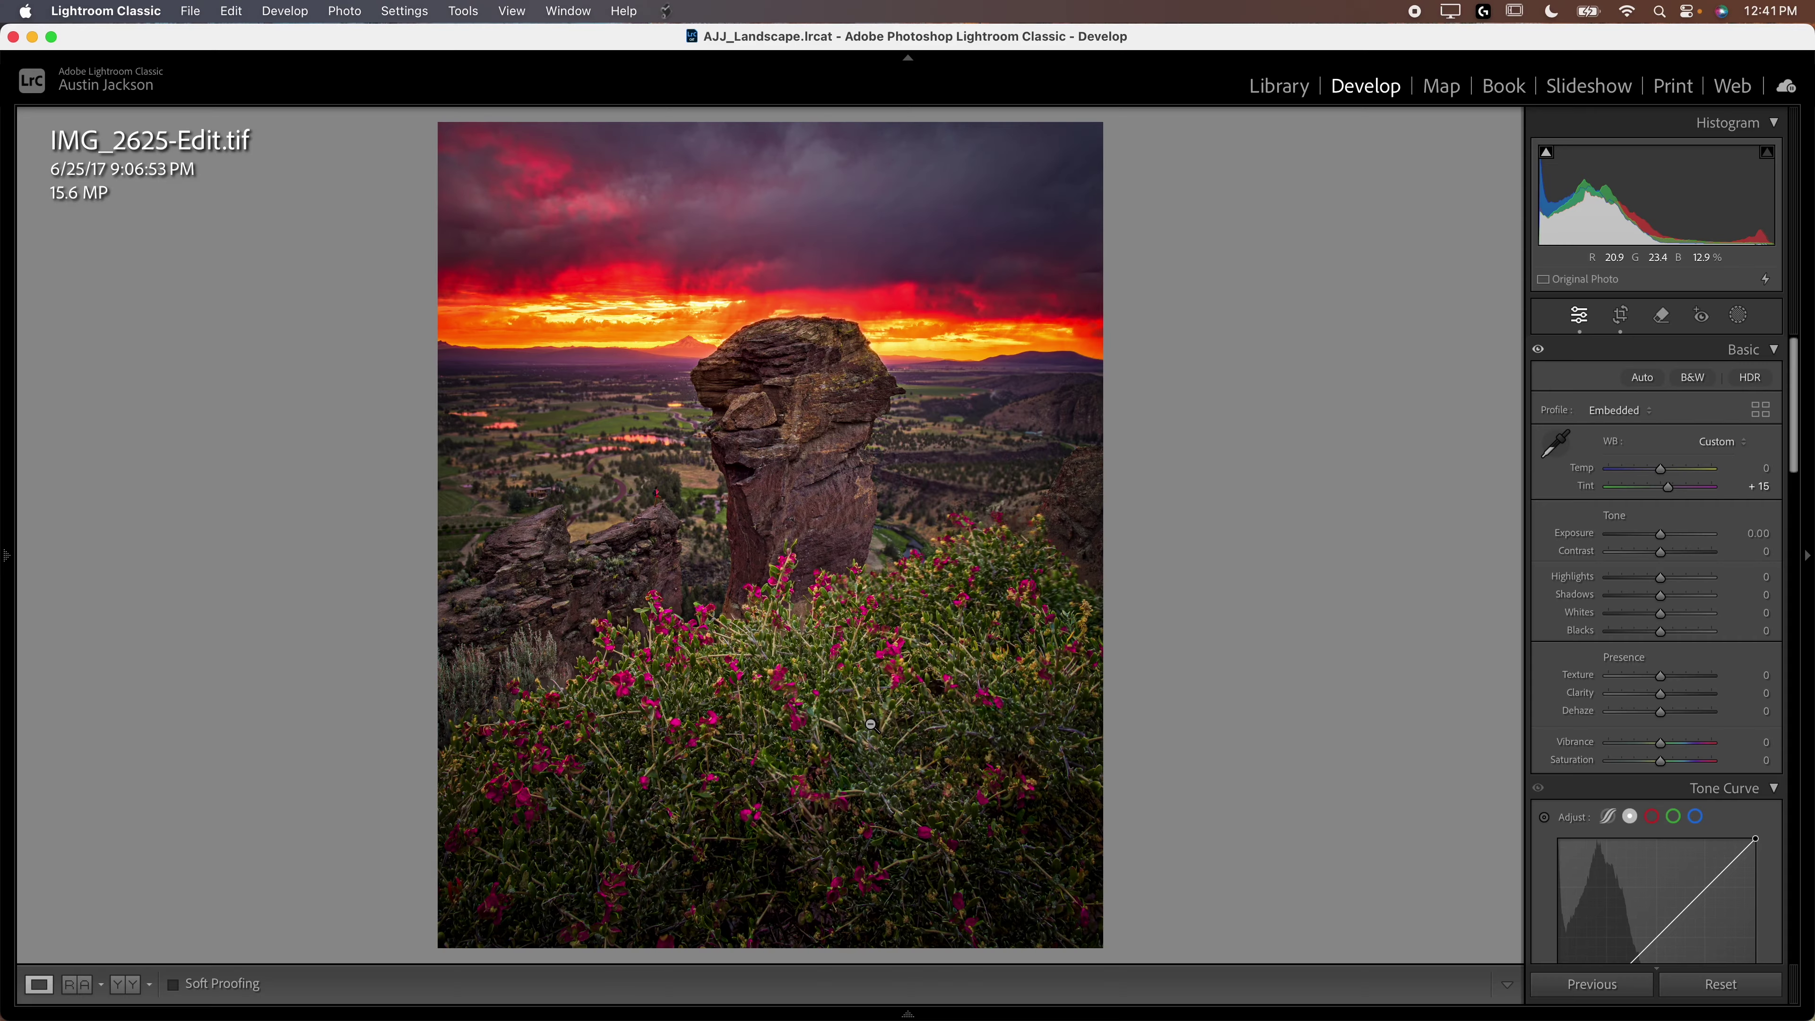
{"action": "left_click", "coordinate": [870, 725]}
{"action": "left_click_drag", "start_coordinate": [861, 718], "coordinate": [674, 347]}
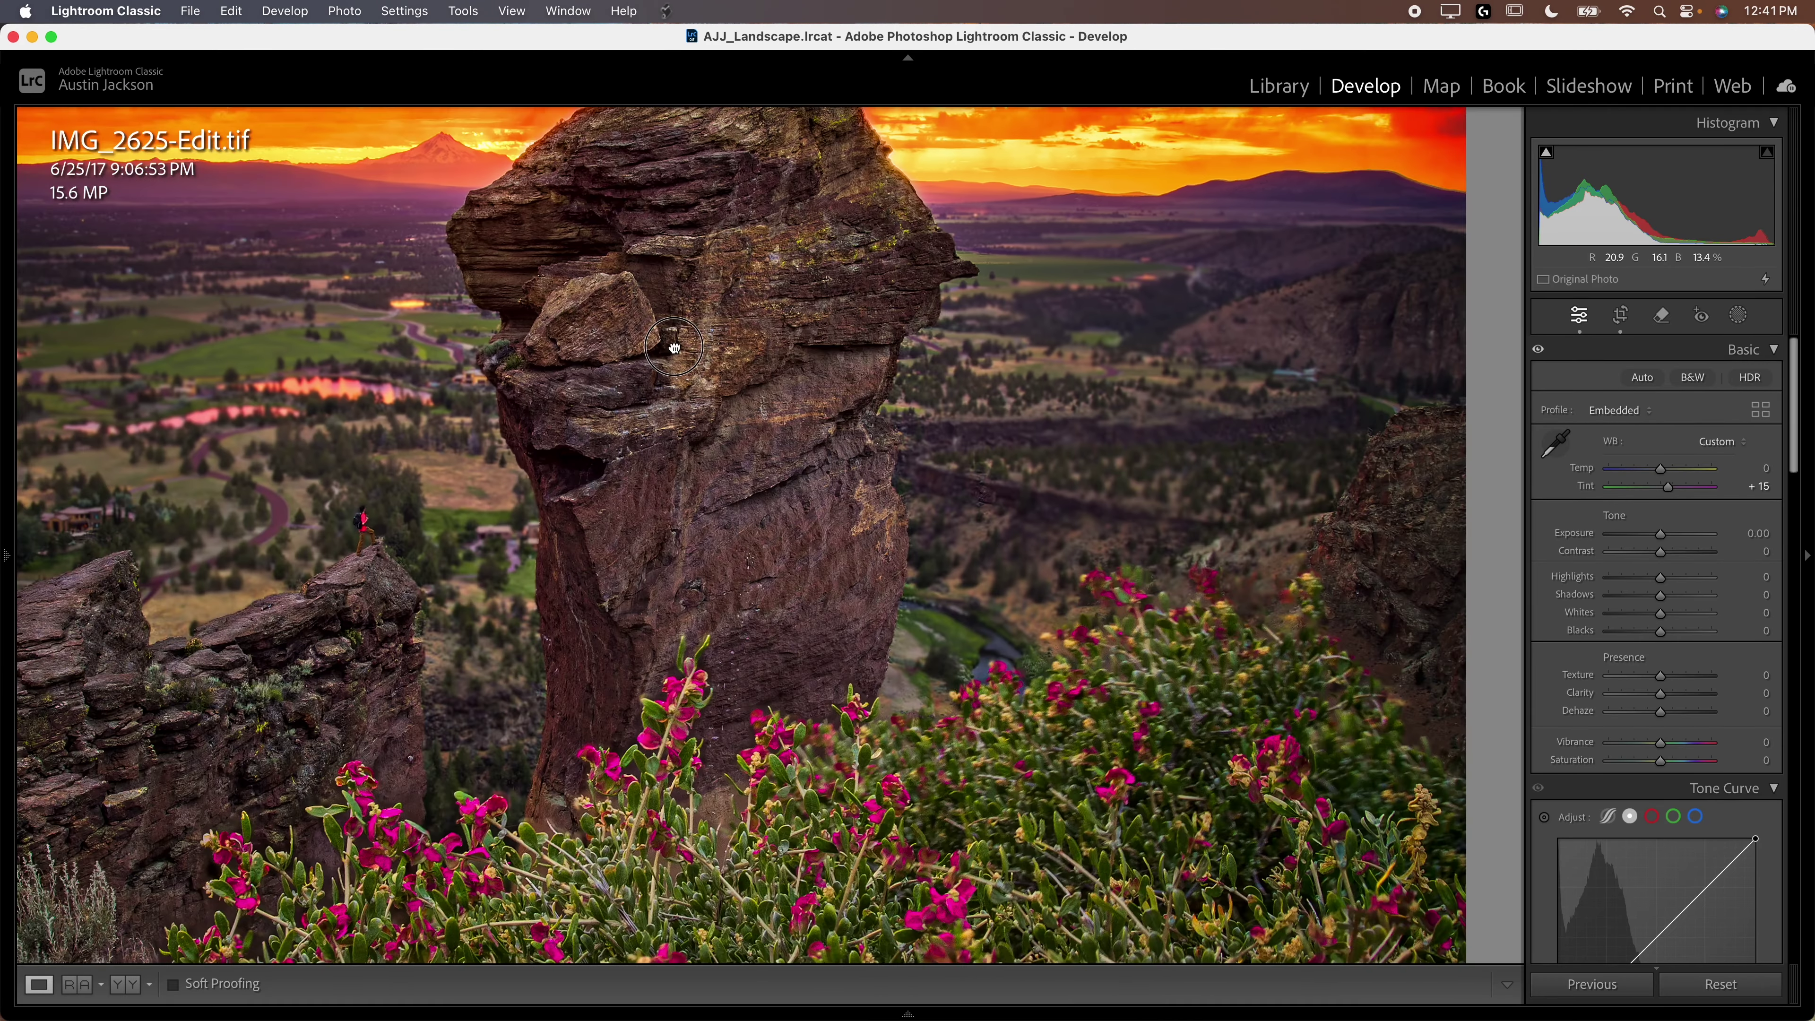
{"action": "scroll", "coordinate": [674, 347], "scroll_direction": "down", "scroll_amount": 6}
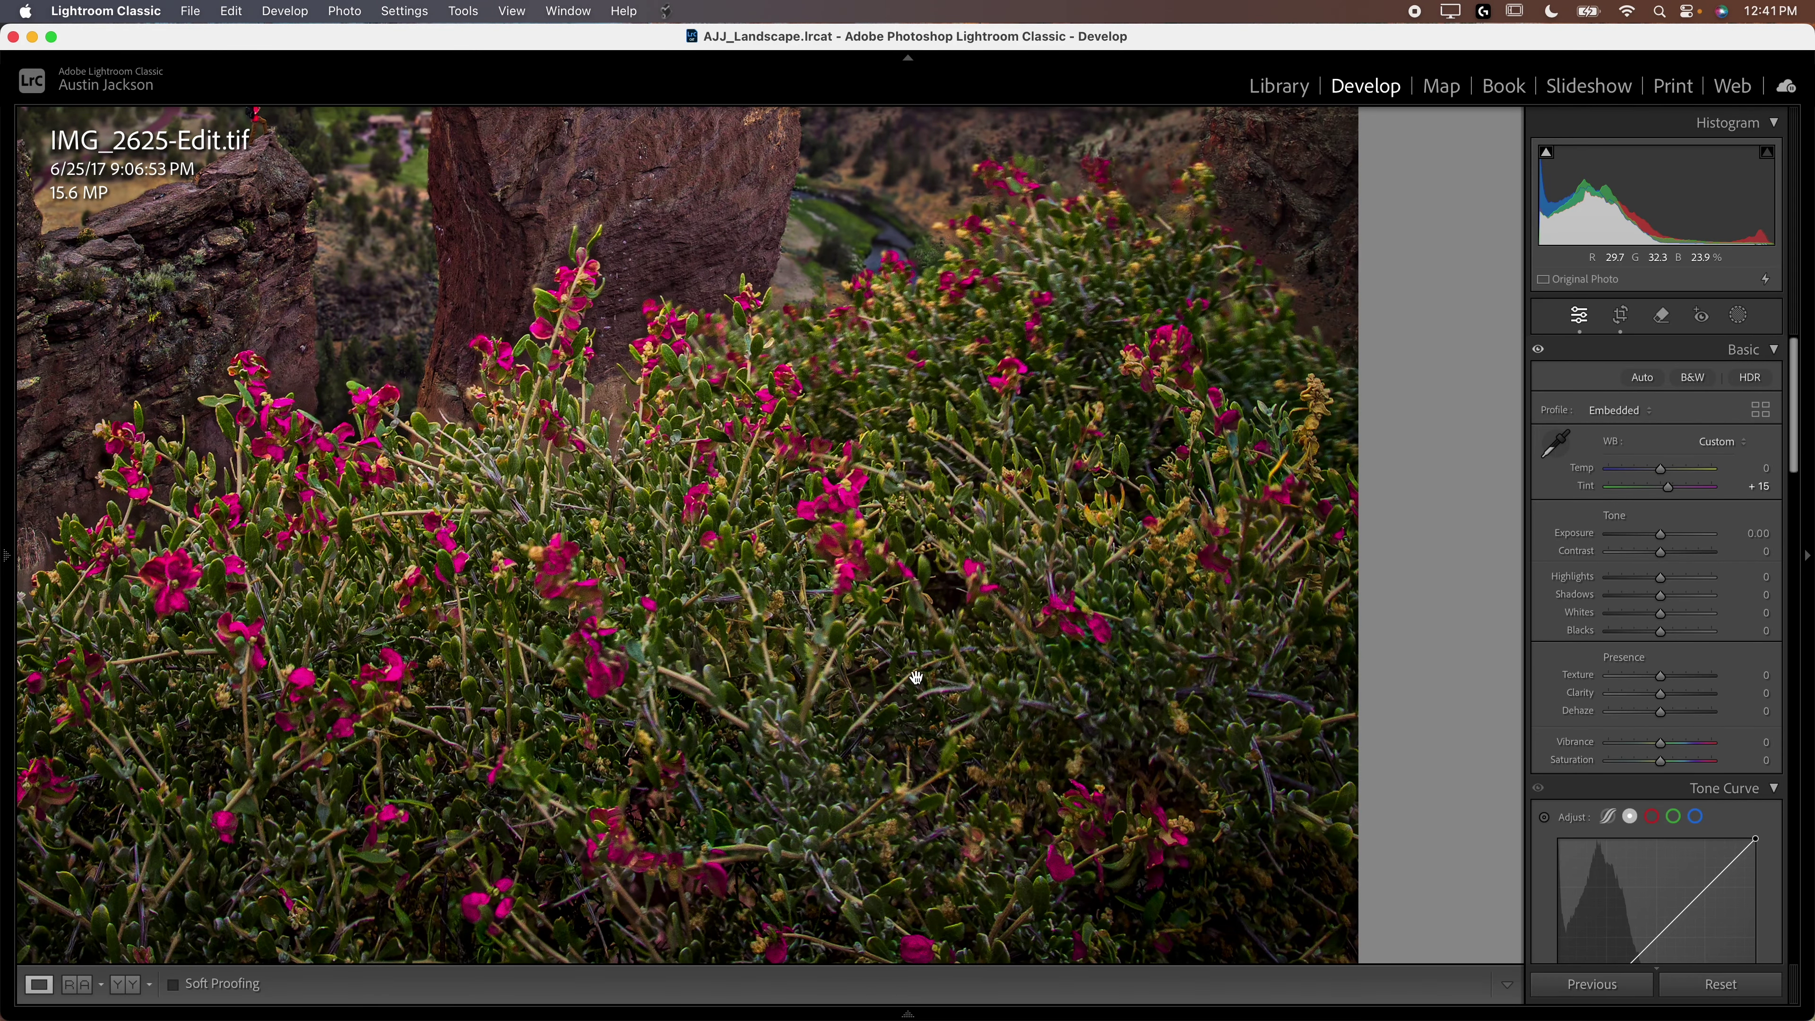
{"action": "scroll", "coordinate": [916, 677], "scroll_direction": "up", "scroll_amount": 6}
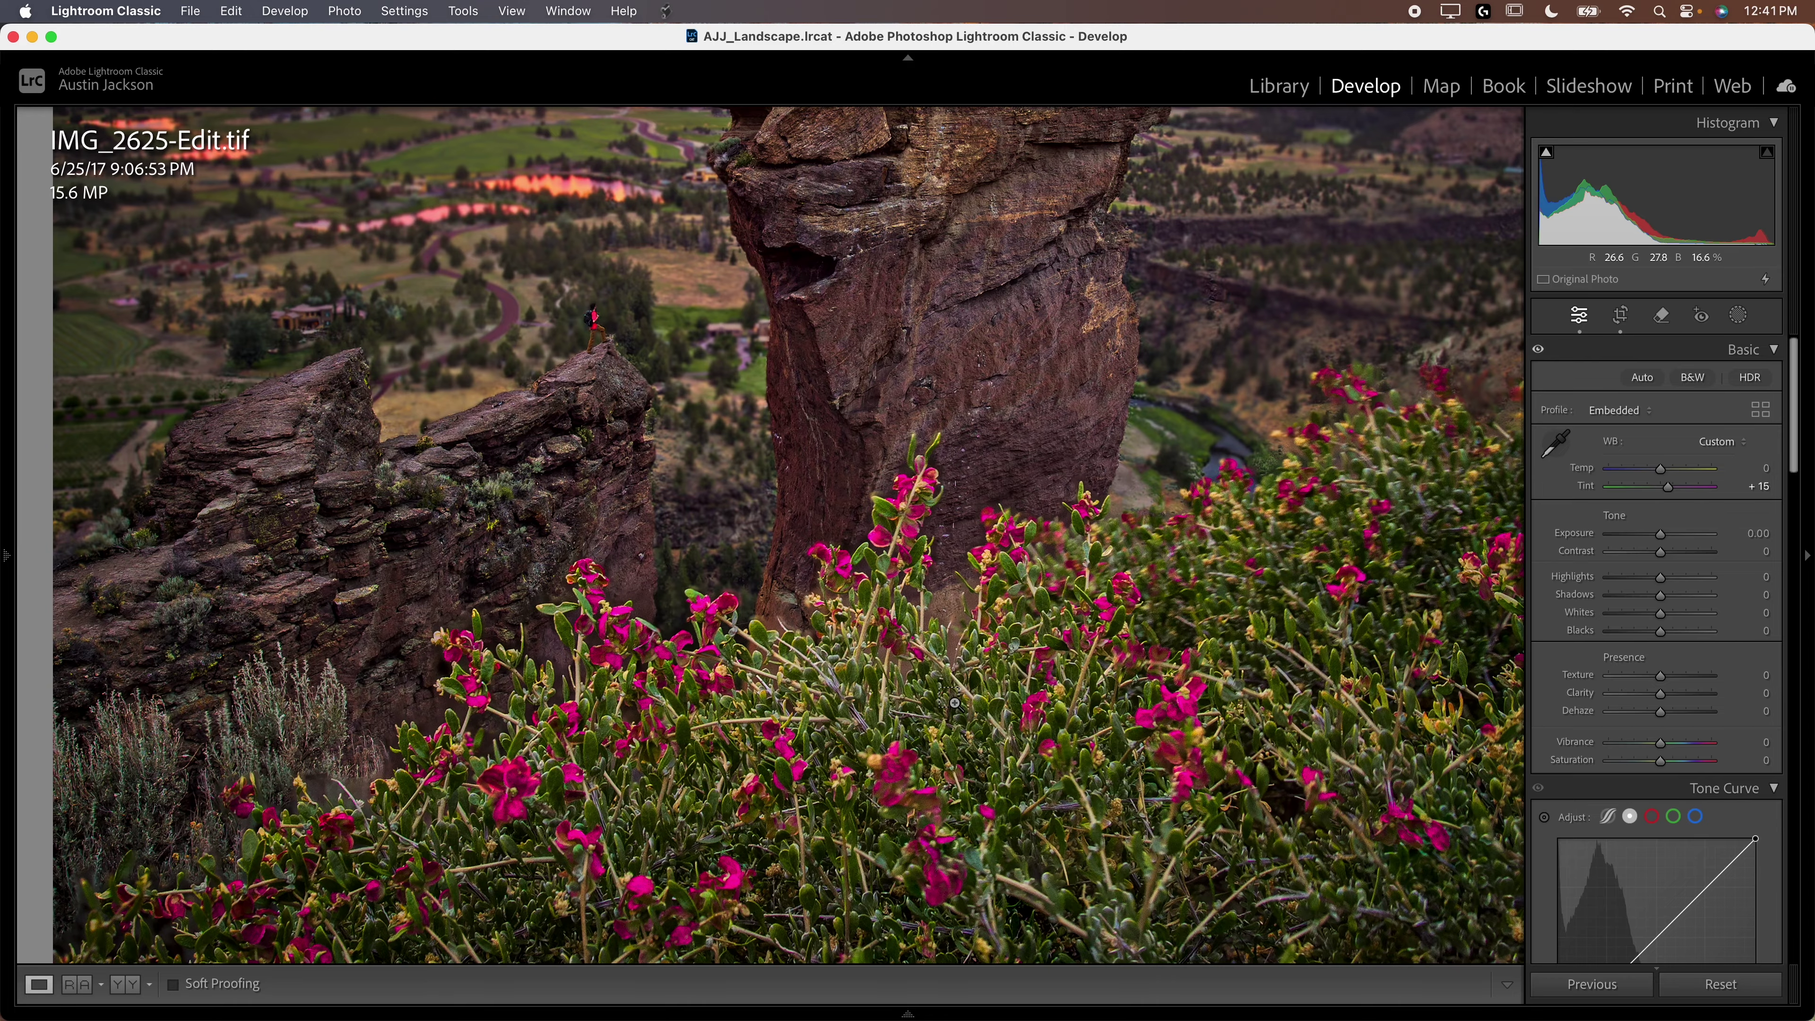
{"action": "left_click", "coordinate": [955, 703]}
{"action": "scroll", "coordinate": [824, 456], "scroll_direction": "right", "scroll_amount": 10}
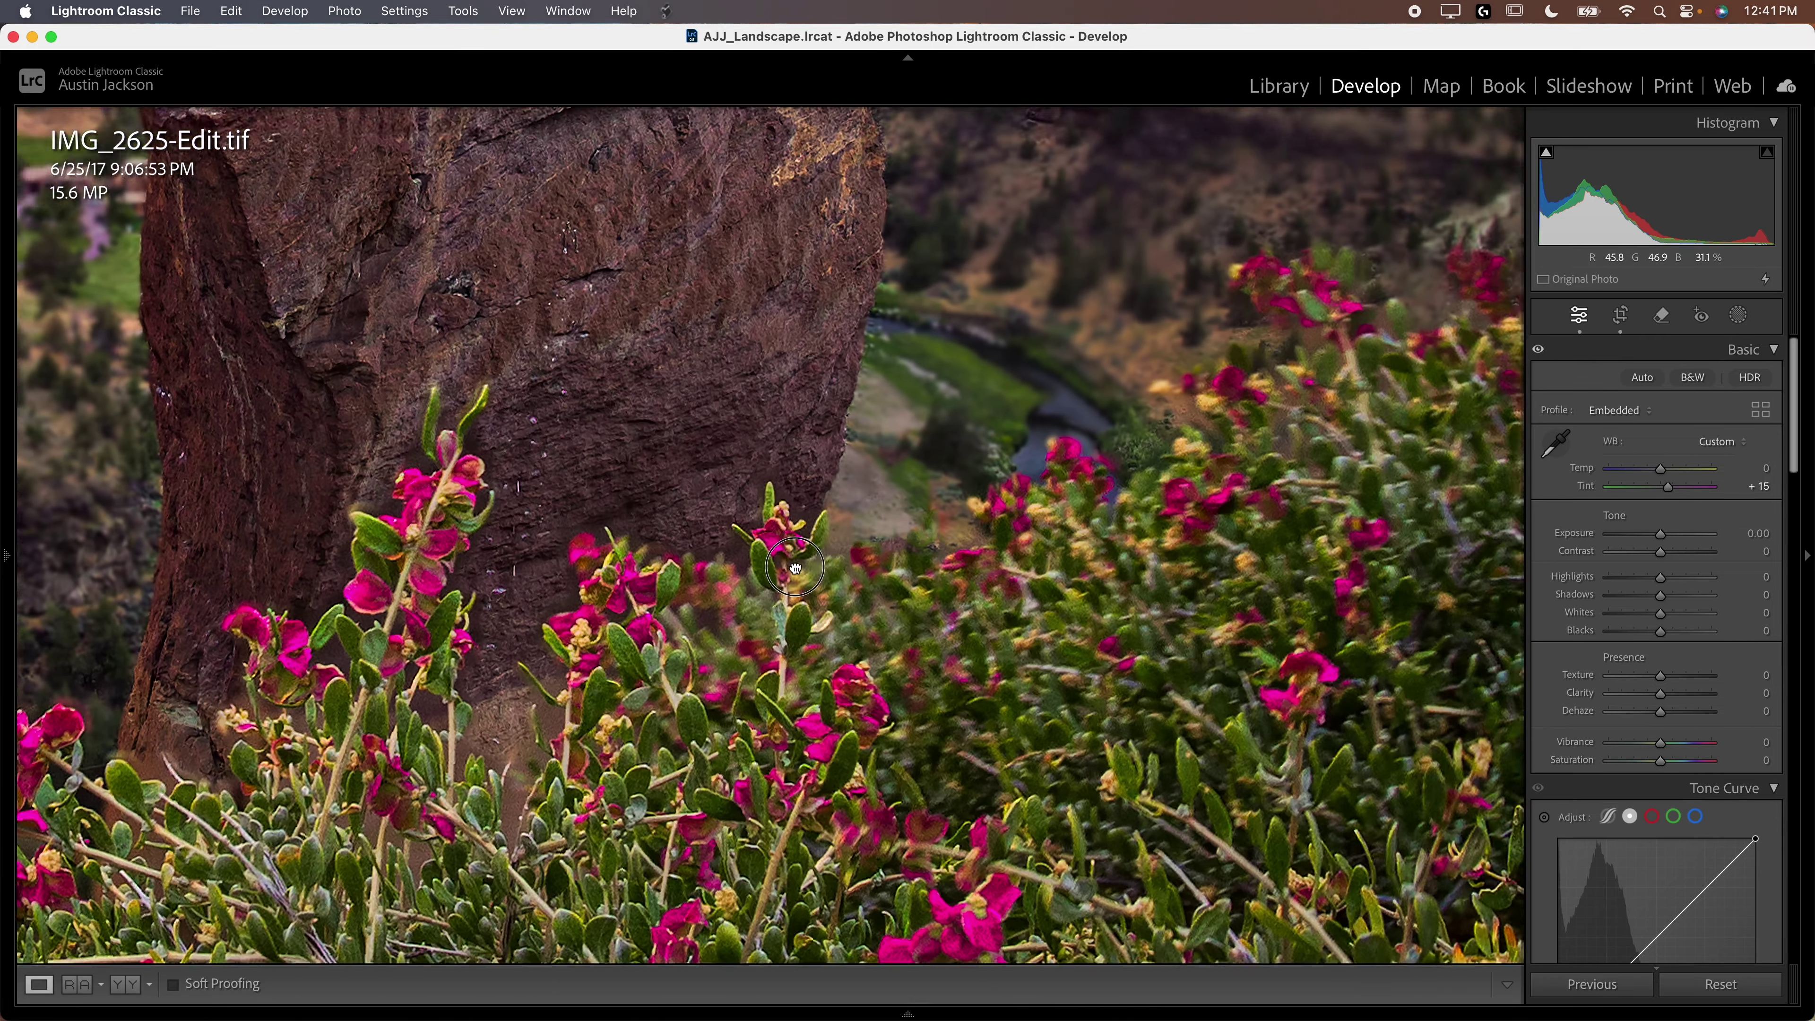
{"action": "scroll", "coordinate": [943, 429], "scroll_direction": "up", "scroll_amount": 5}
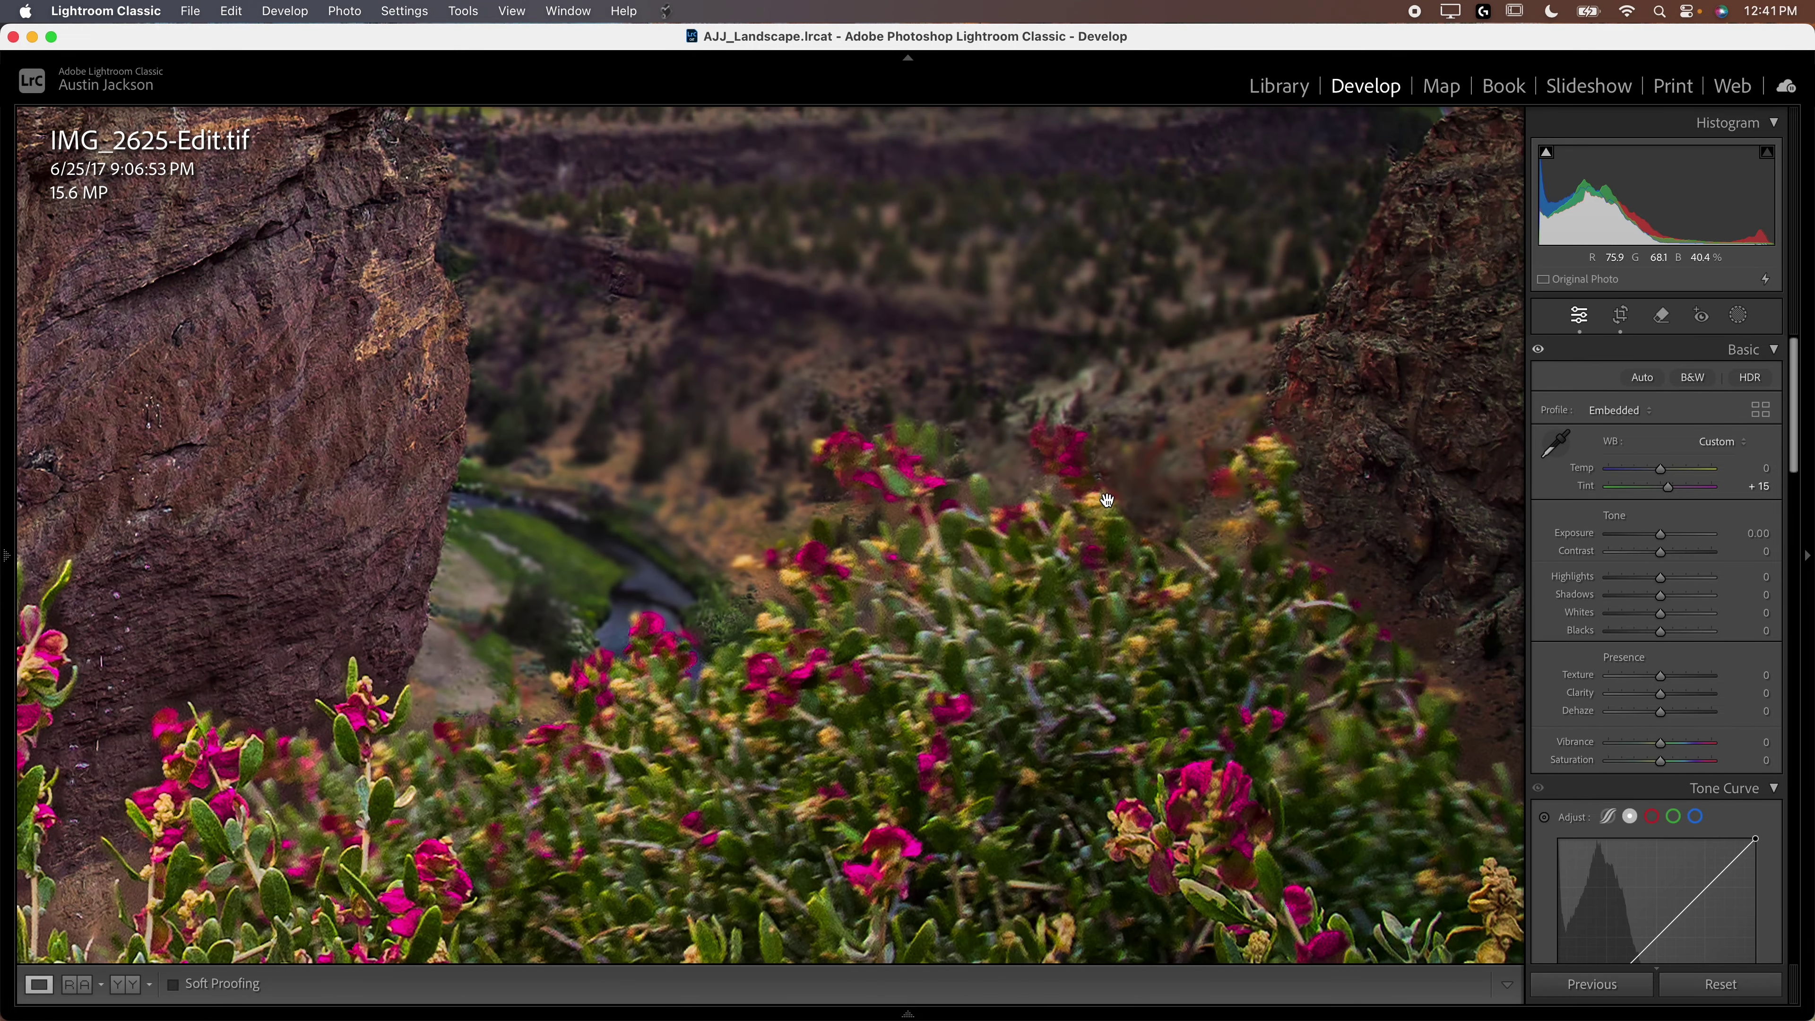
{"action": "scroll", "coordinate": [1108, 515], "scroll_direction": "up", "scroll_amount": 5}
{"action": "scroll", "coordinate": [1110, 686], "scroll_direction": "down", "scroll_amount": 10}
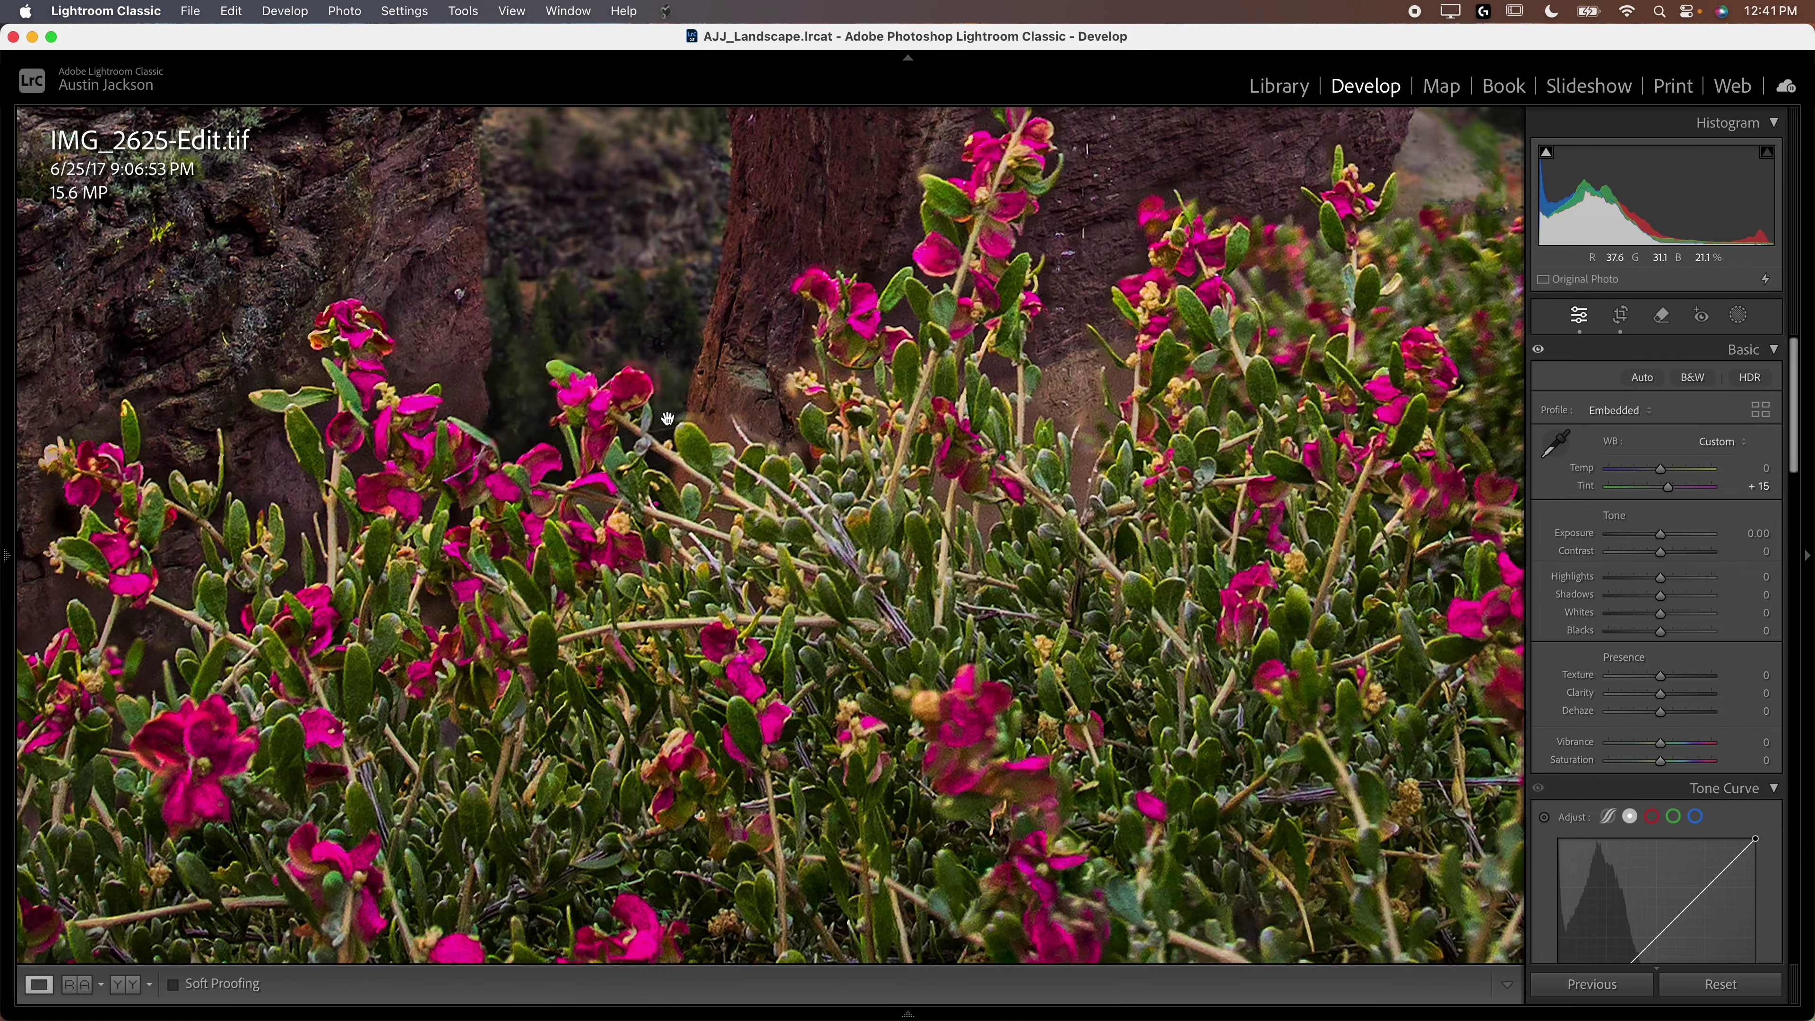
{"action": "left_click", "coordinate": [664, 419]}
{"action": "left_click_drag", "start_coordinate": [664, 418], "coordinate": [881, 695]}
{"action": "scroll", "coordinate": [882, 696], "scroll_direction": "down", "scroll_amount": 5}
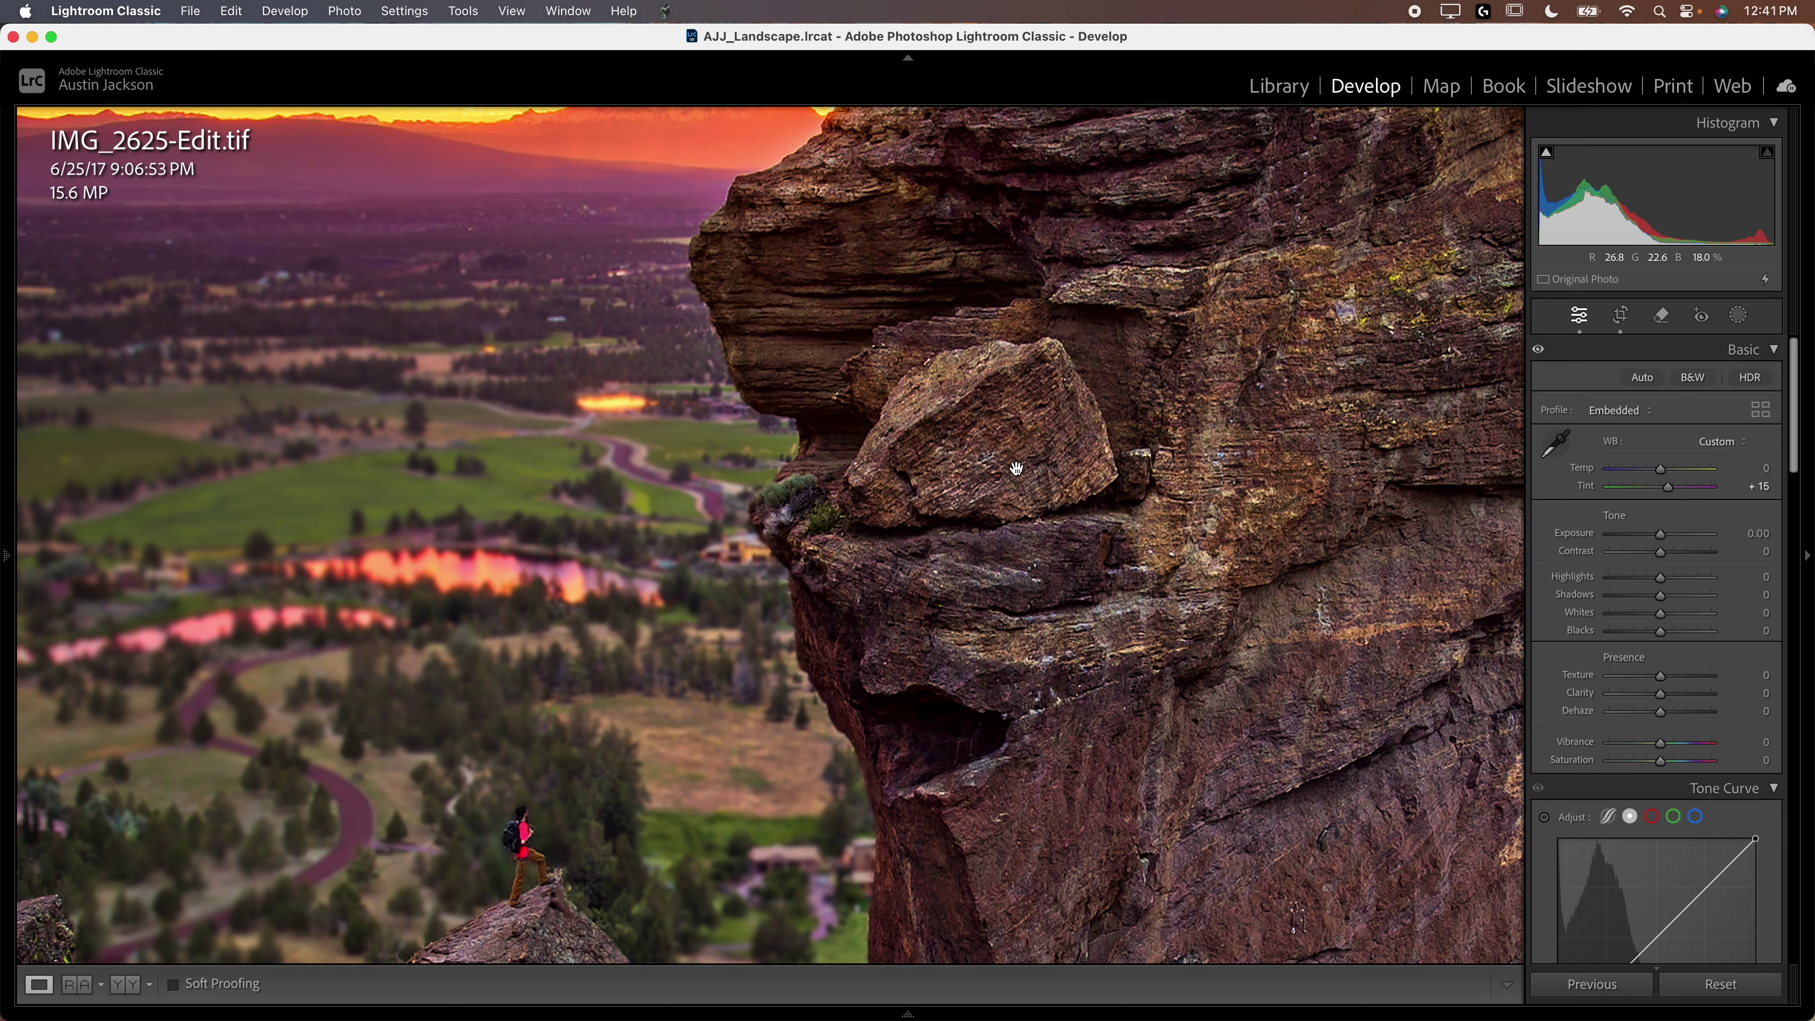
{"action": "left_click_drag", "start_coordinate": [647, 713], "coordinate": [621, 326]}
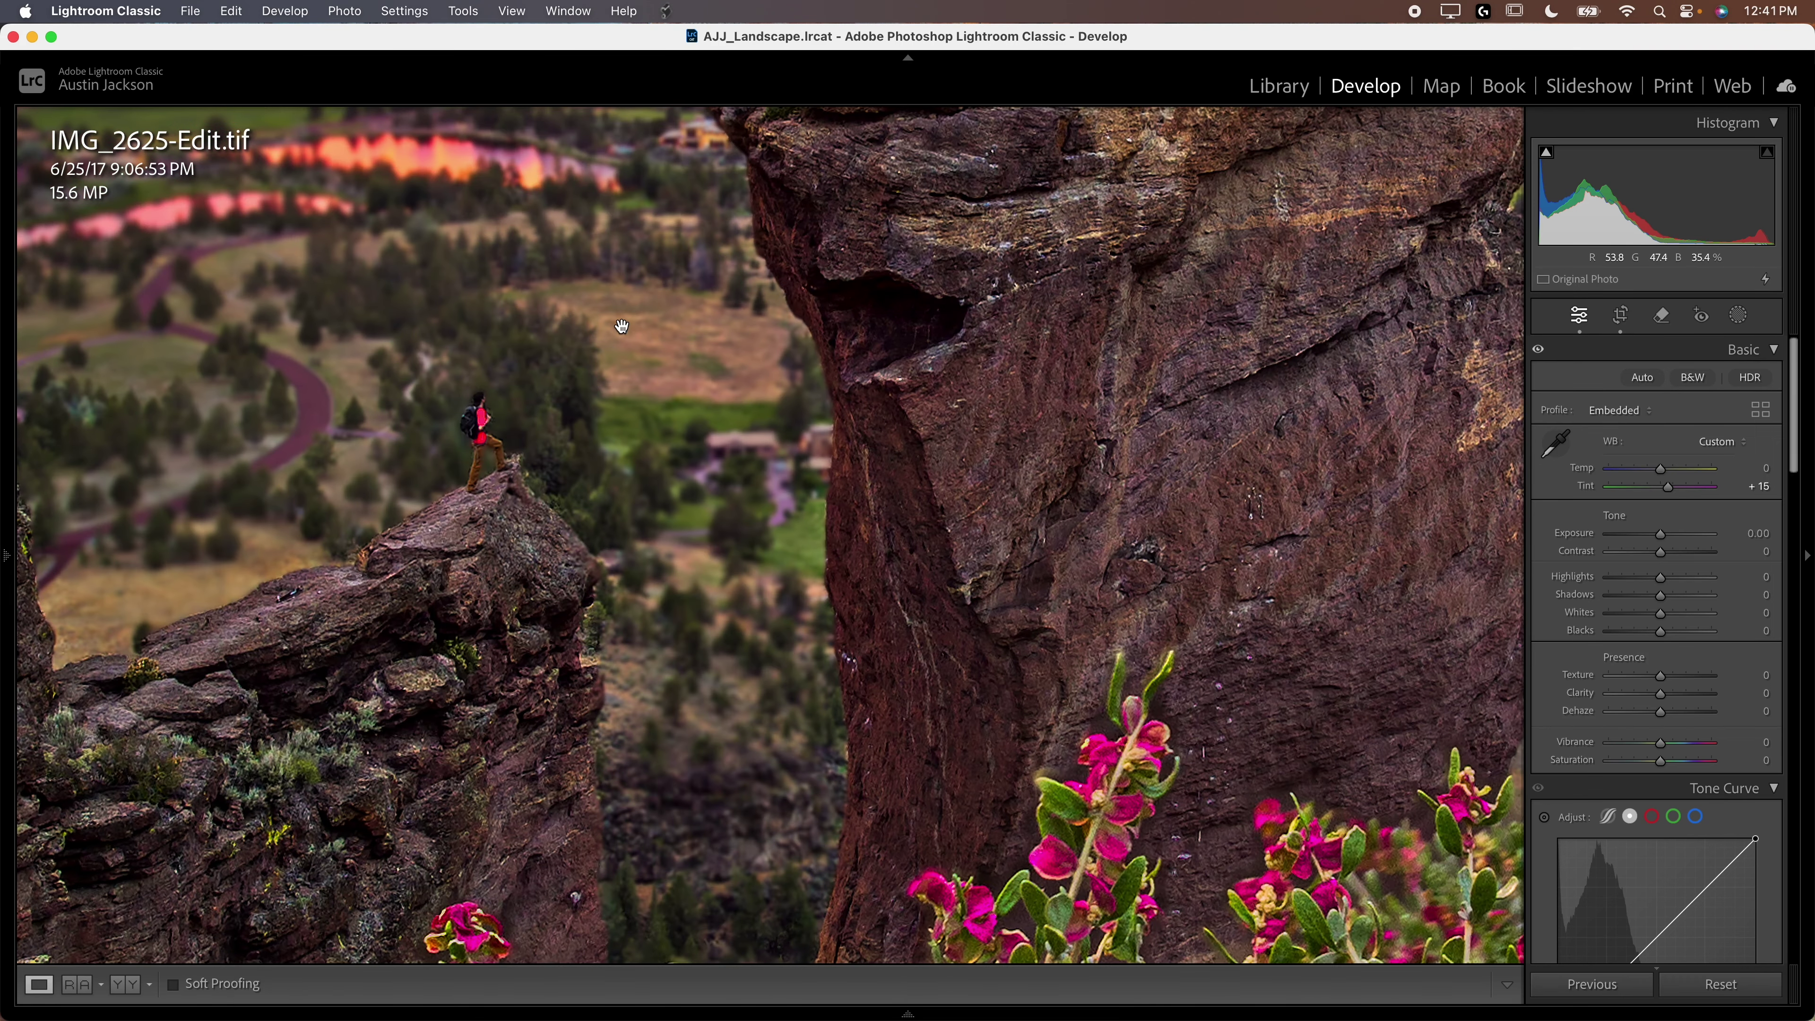
{"action": "left_click", "coordinate": [621, 326]}
{"action": "left_click", "coordinate": [639, 453]}
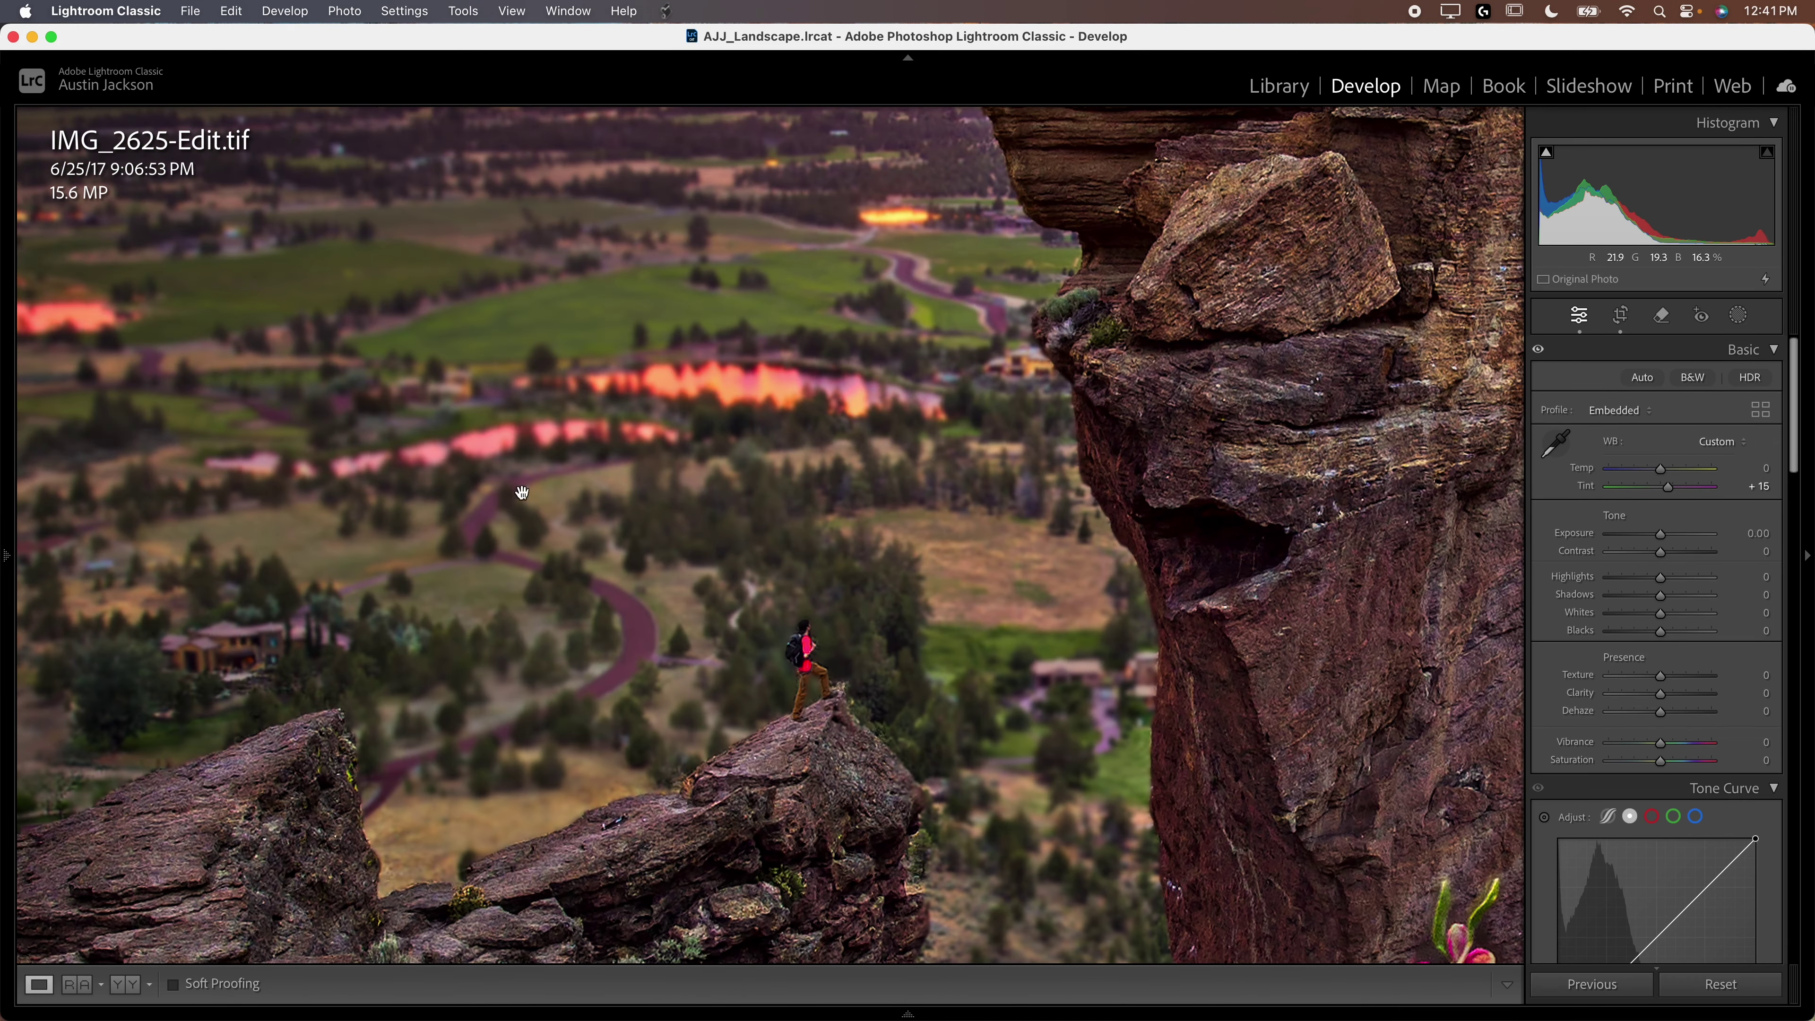
{"action": "left_click", "coordinate": [1060, 577]}
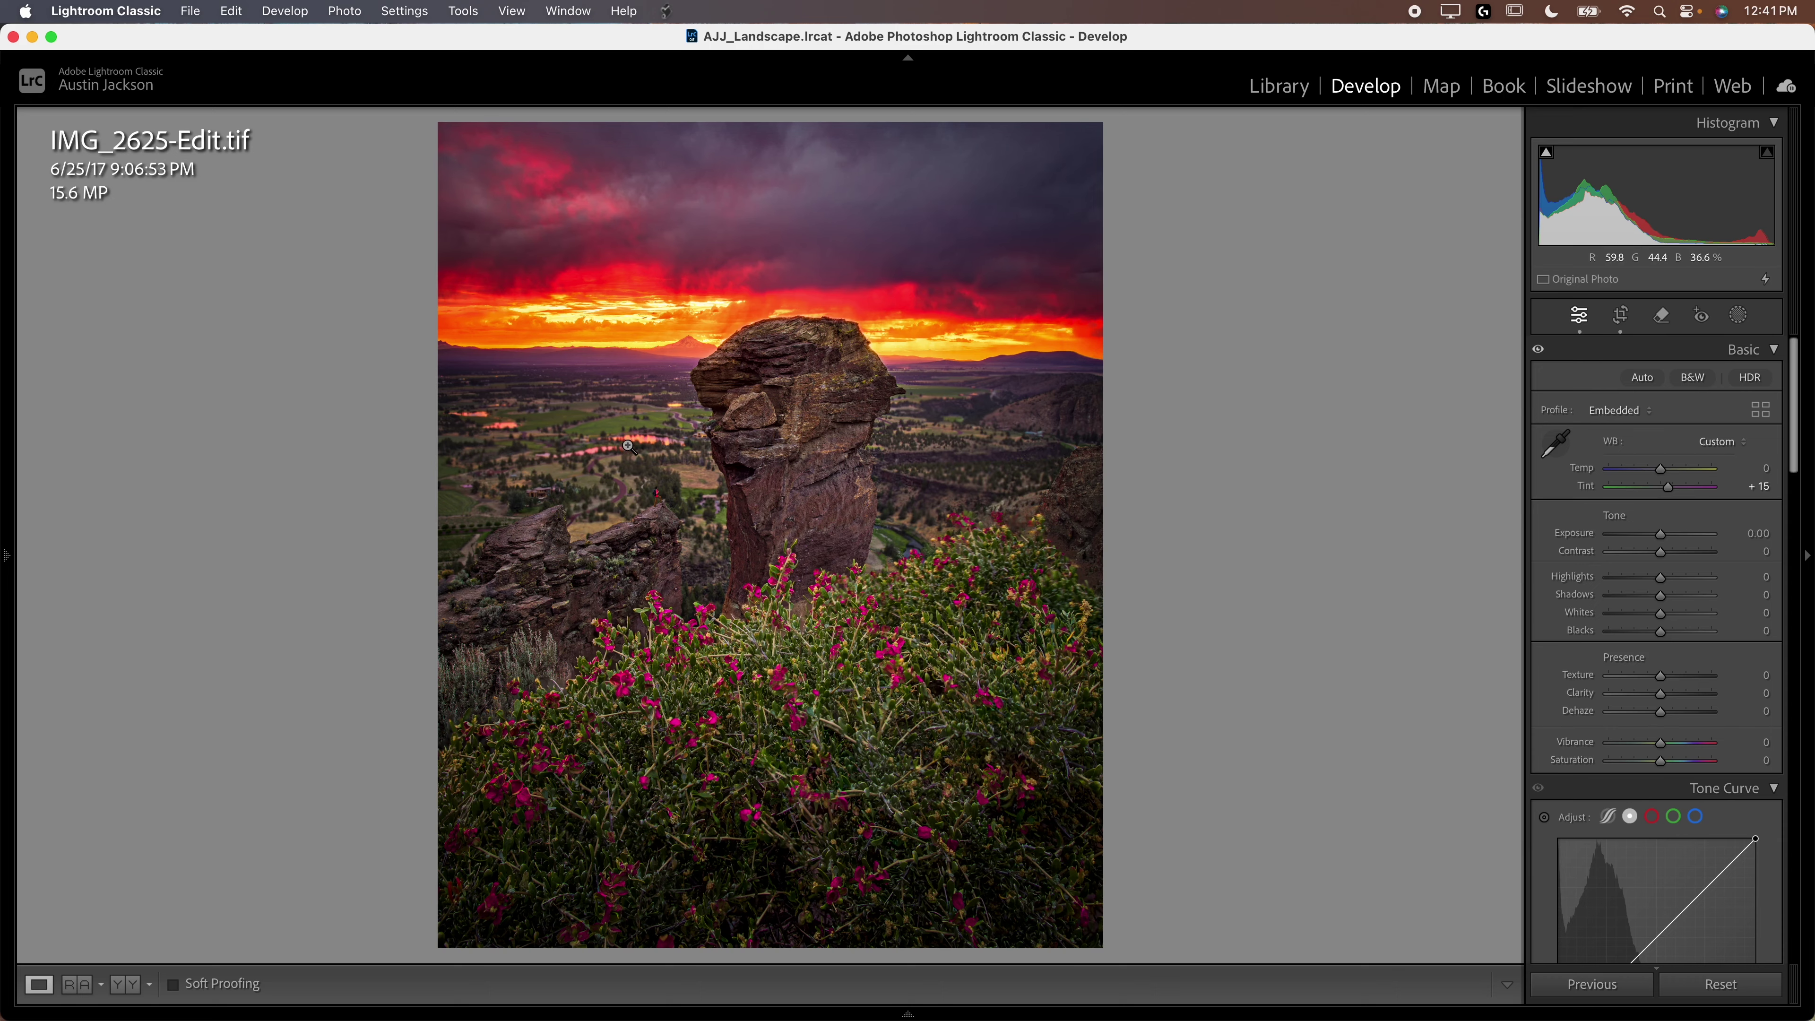
{"action": "left_click", "coordinate": [641, 406]}
{"action": "left_click_drag", "start_coordinate": [762, 642], "coordinate": [844, 415]}
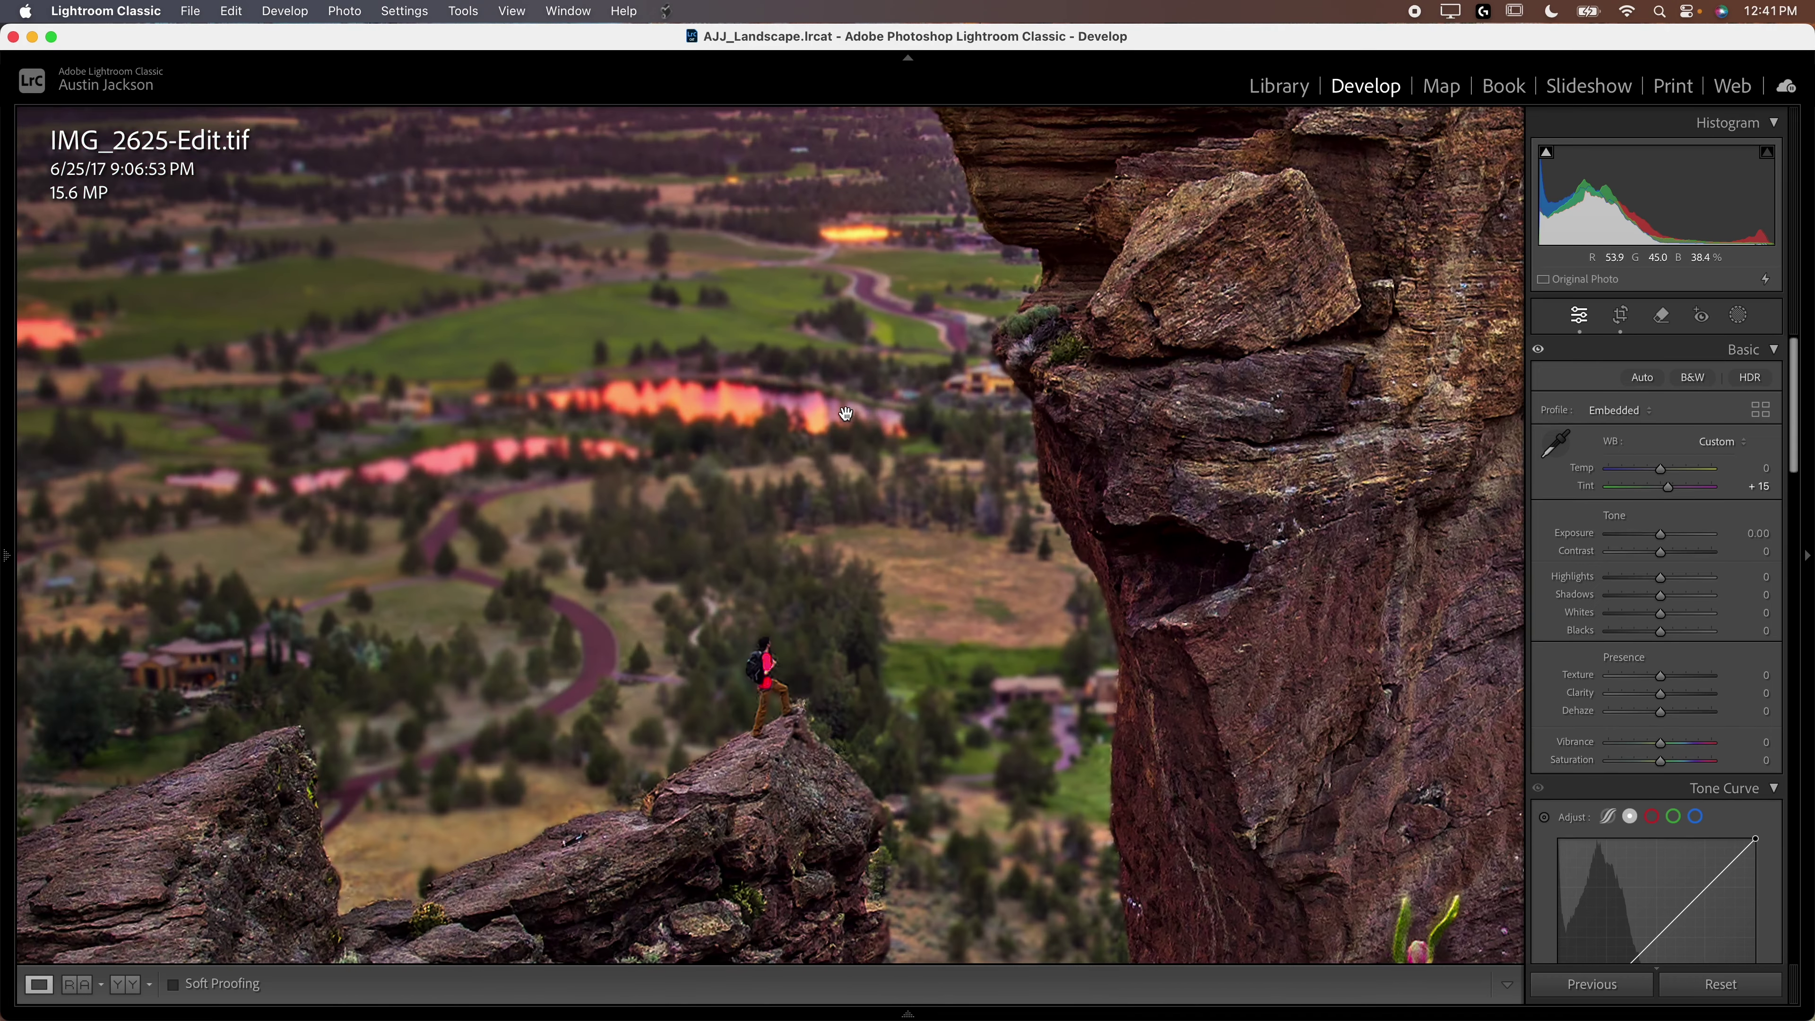
{"action": "left_click_drag", "start_coordinate": [458, 623], "coordinate": [705, 436]}
{"action": "left_click_drag", "start_coordinate": [586, 576], "coordinate": [811, 363]}
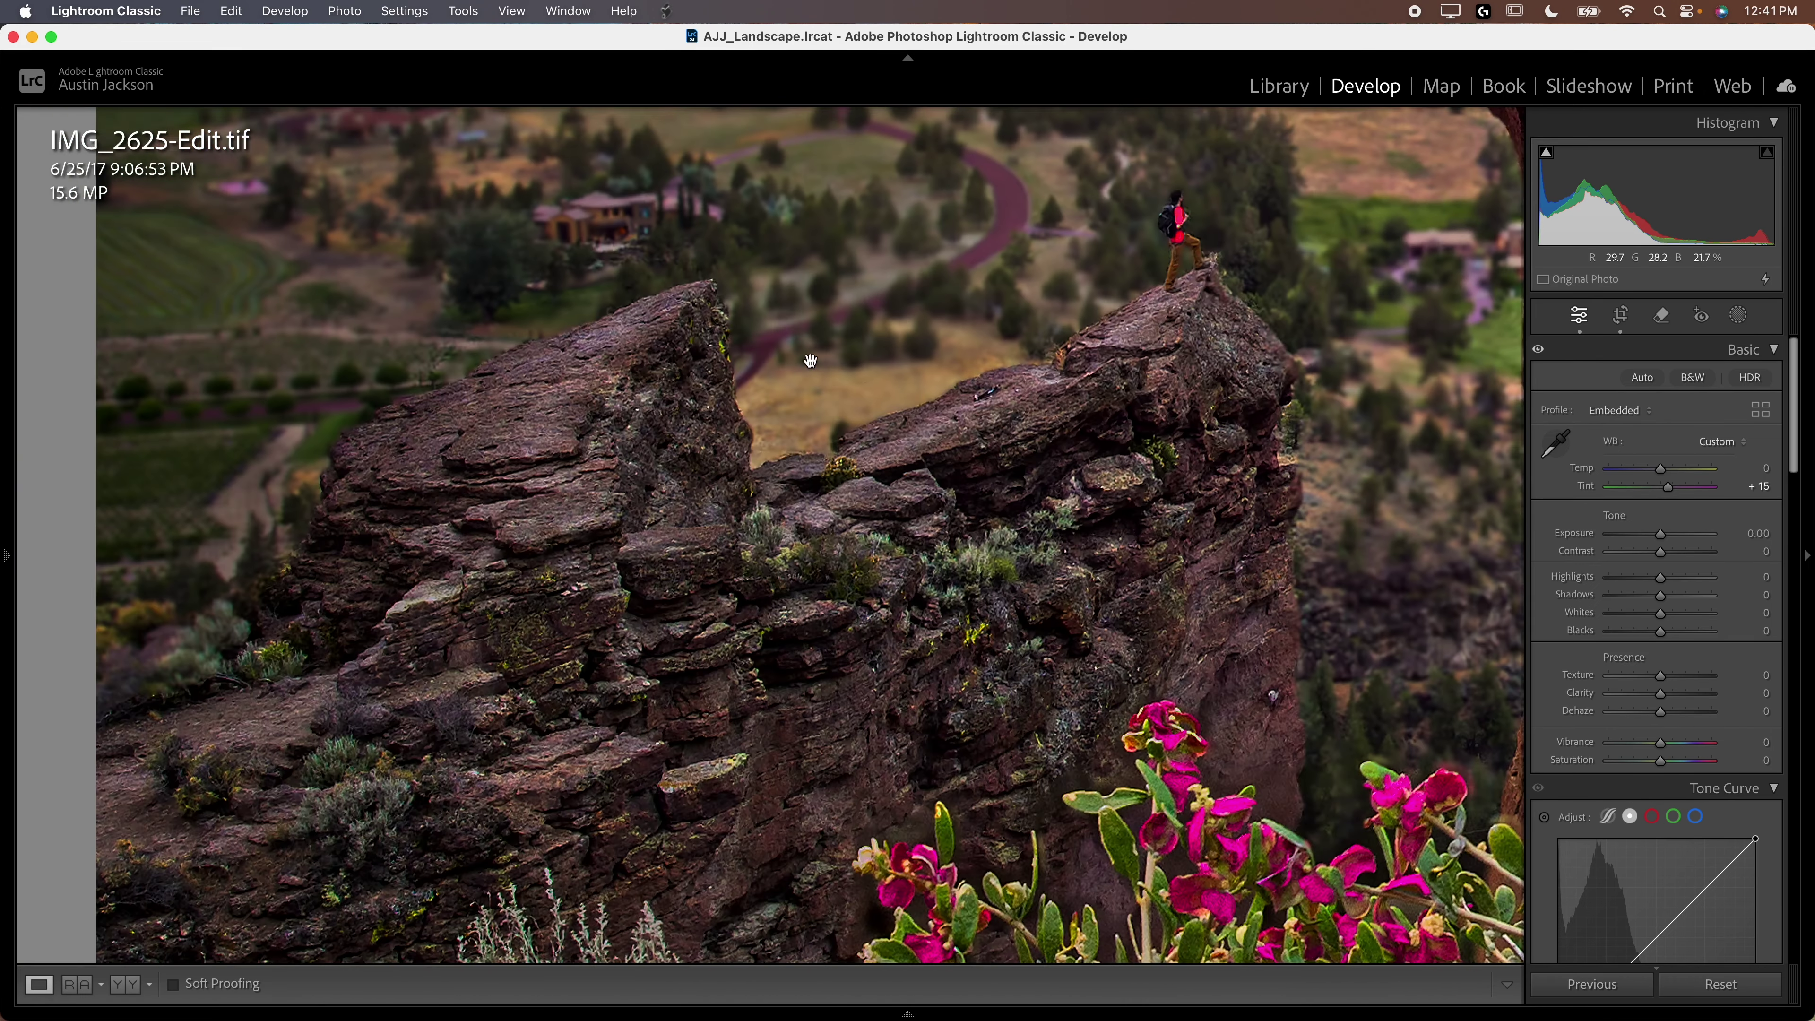
{"action": "left_click", "coordinate": [962, 423]}
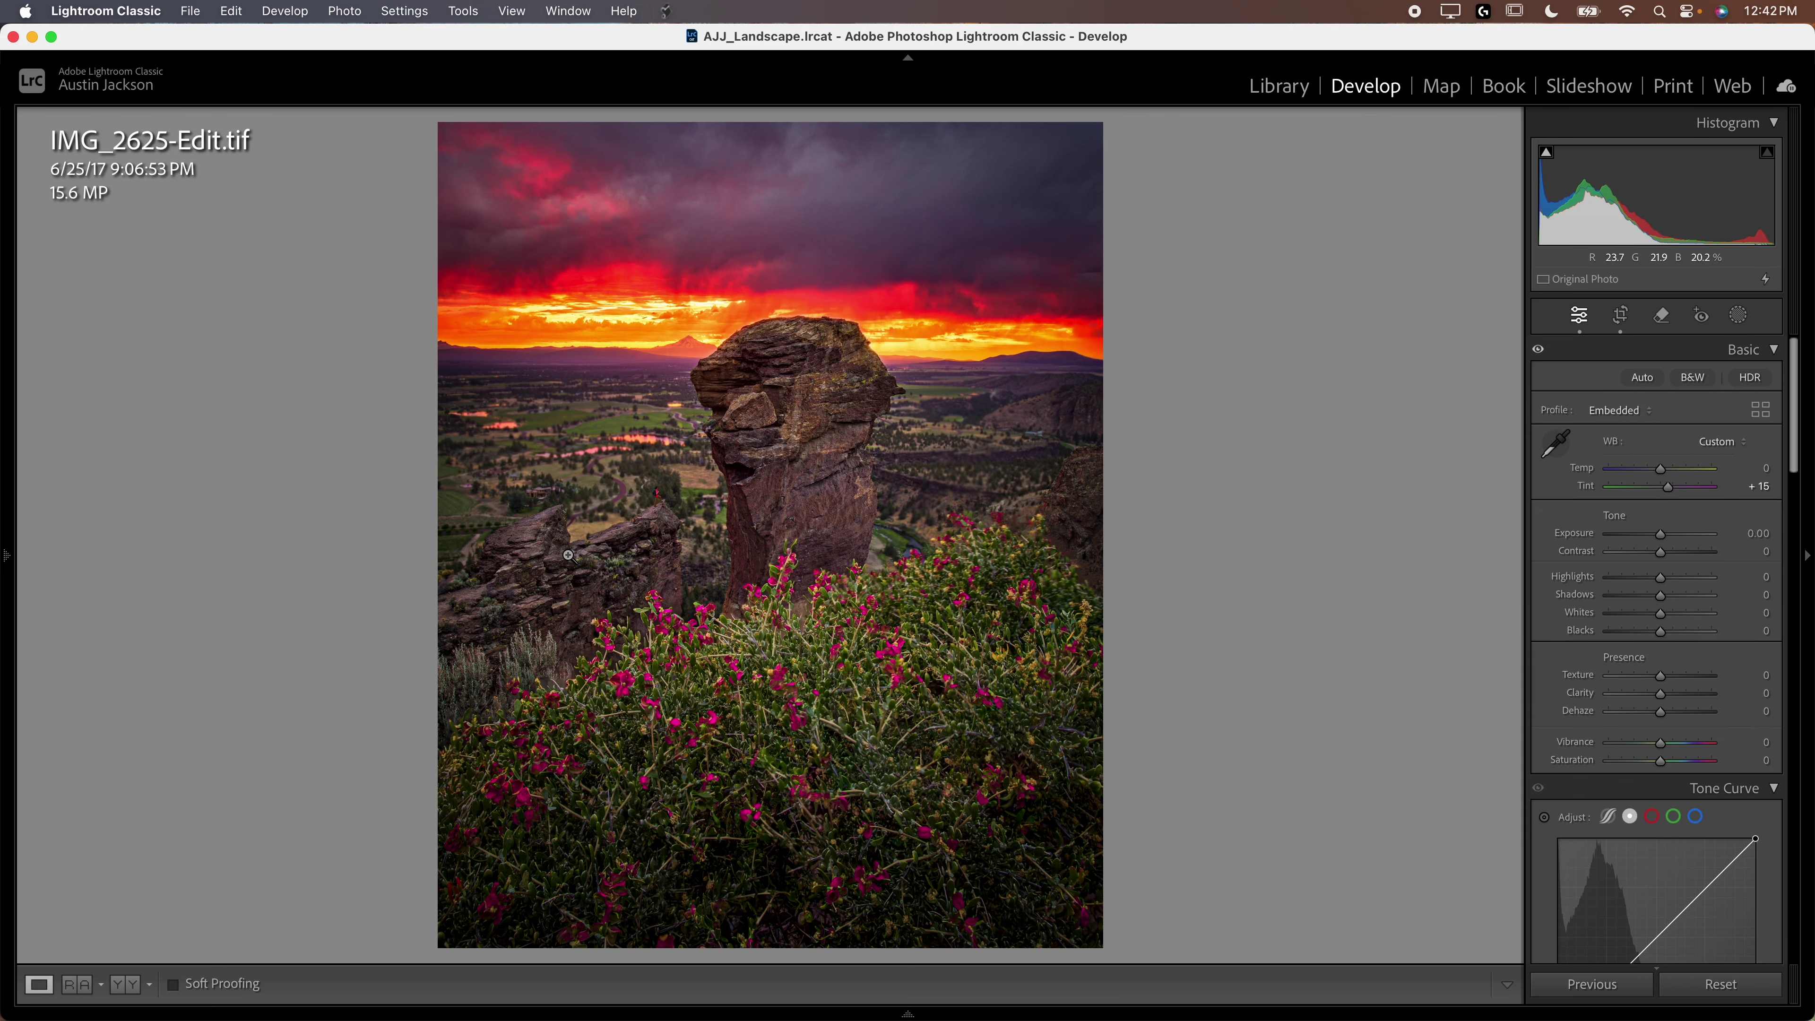
{"action": "left_click_drag", "start_coordinate": [583, 520], "coordinate": [1048, 337]}
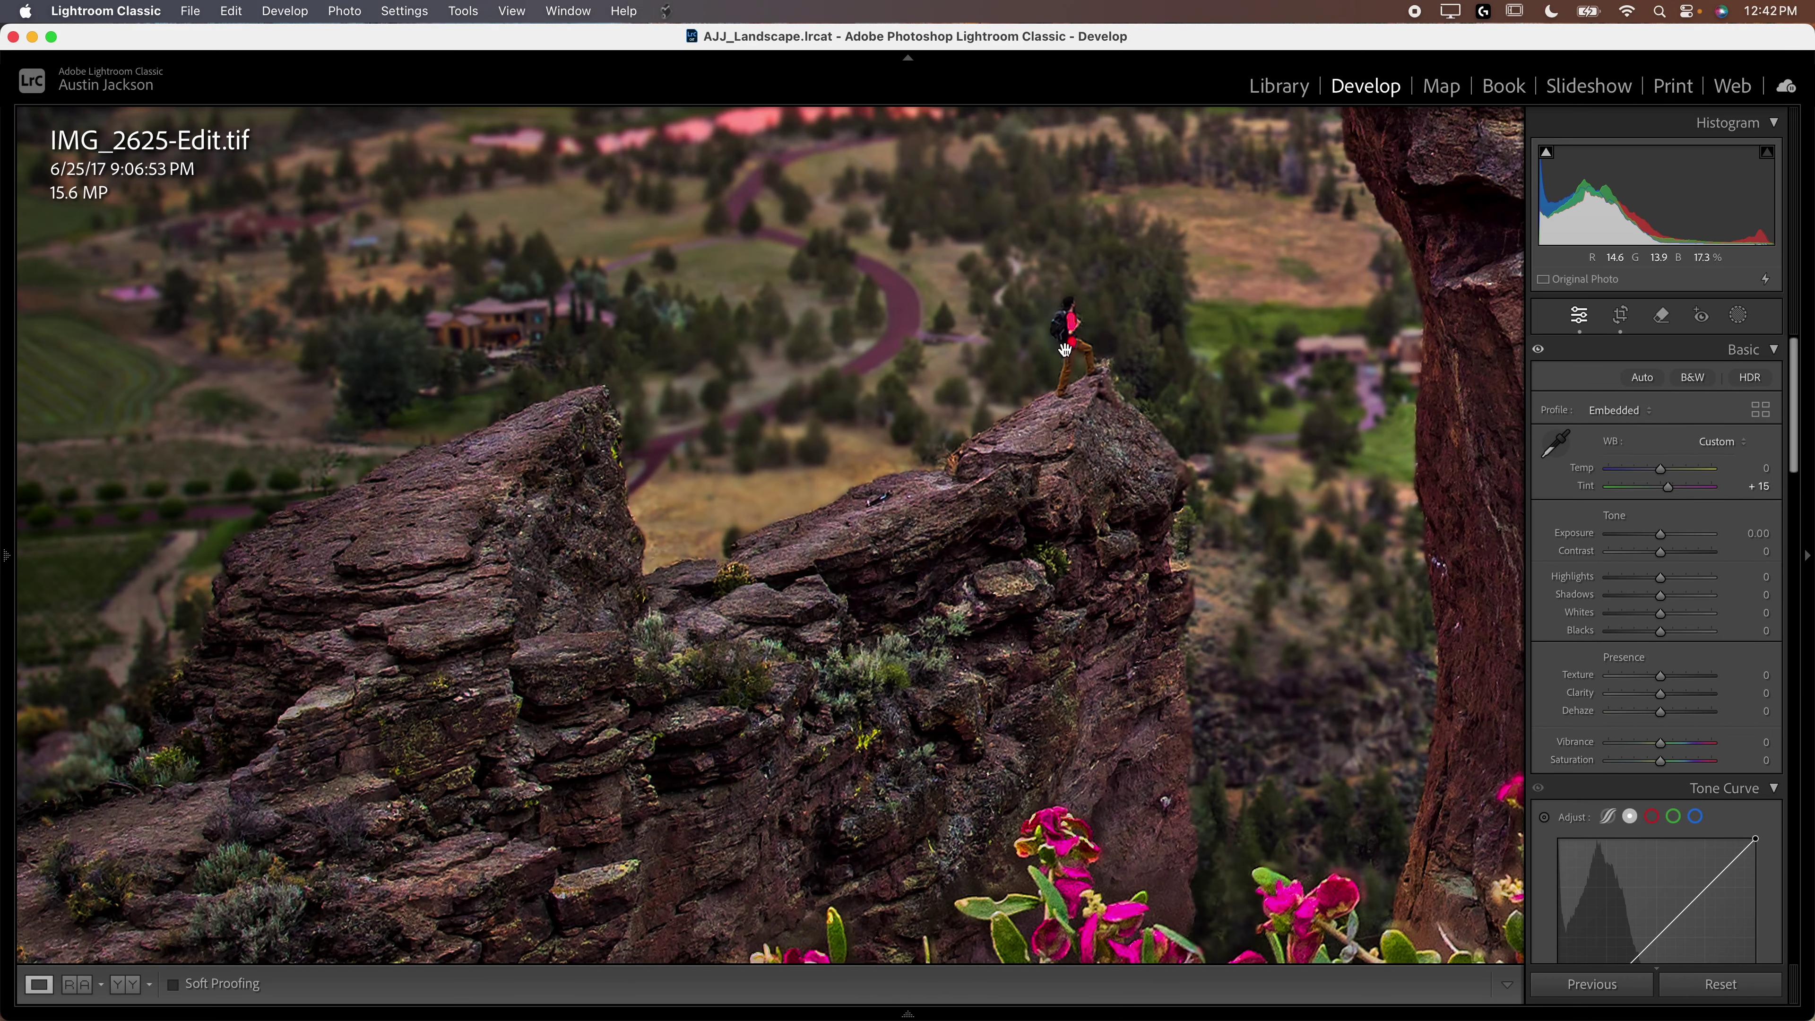
{"action": "left_click", "coordinate": [862, 608]}
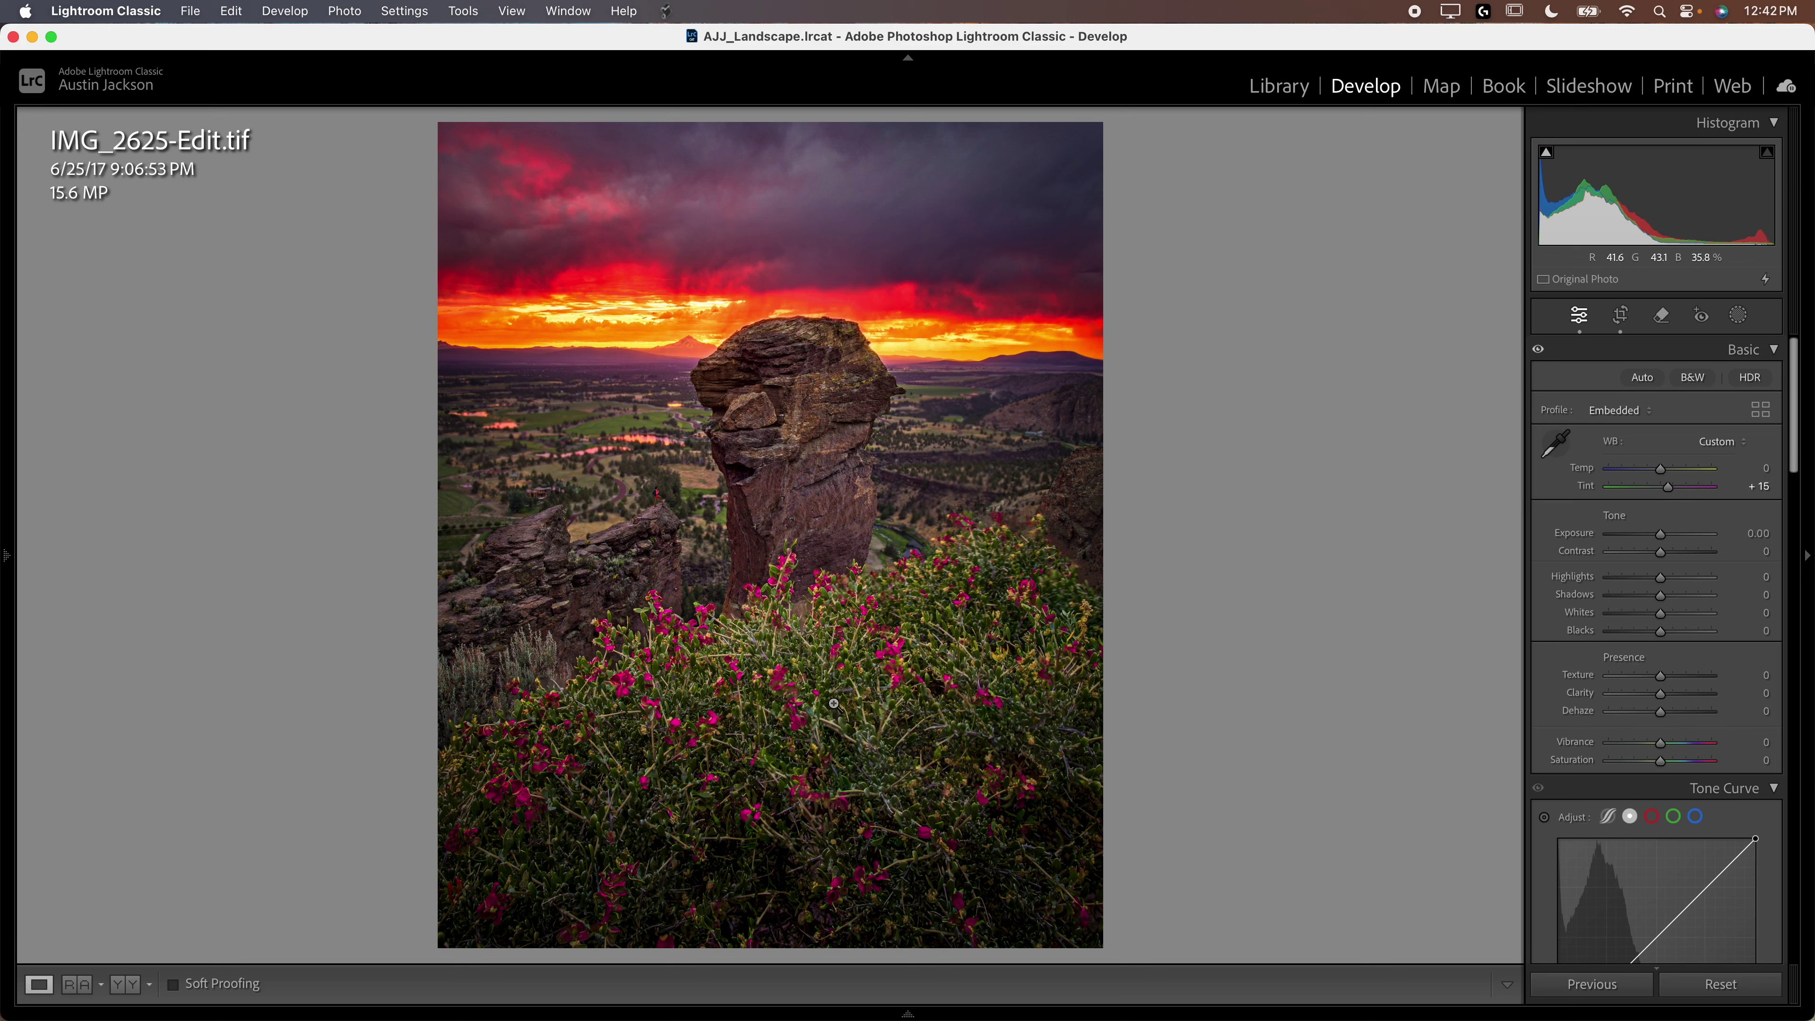
{"action": "mouse_move", "coordinate": [891, 968]}
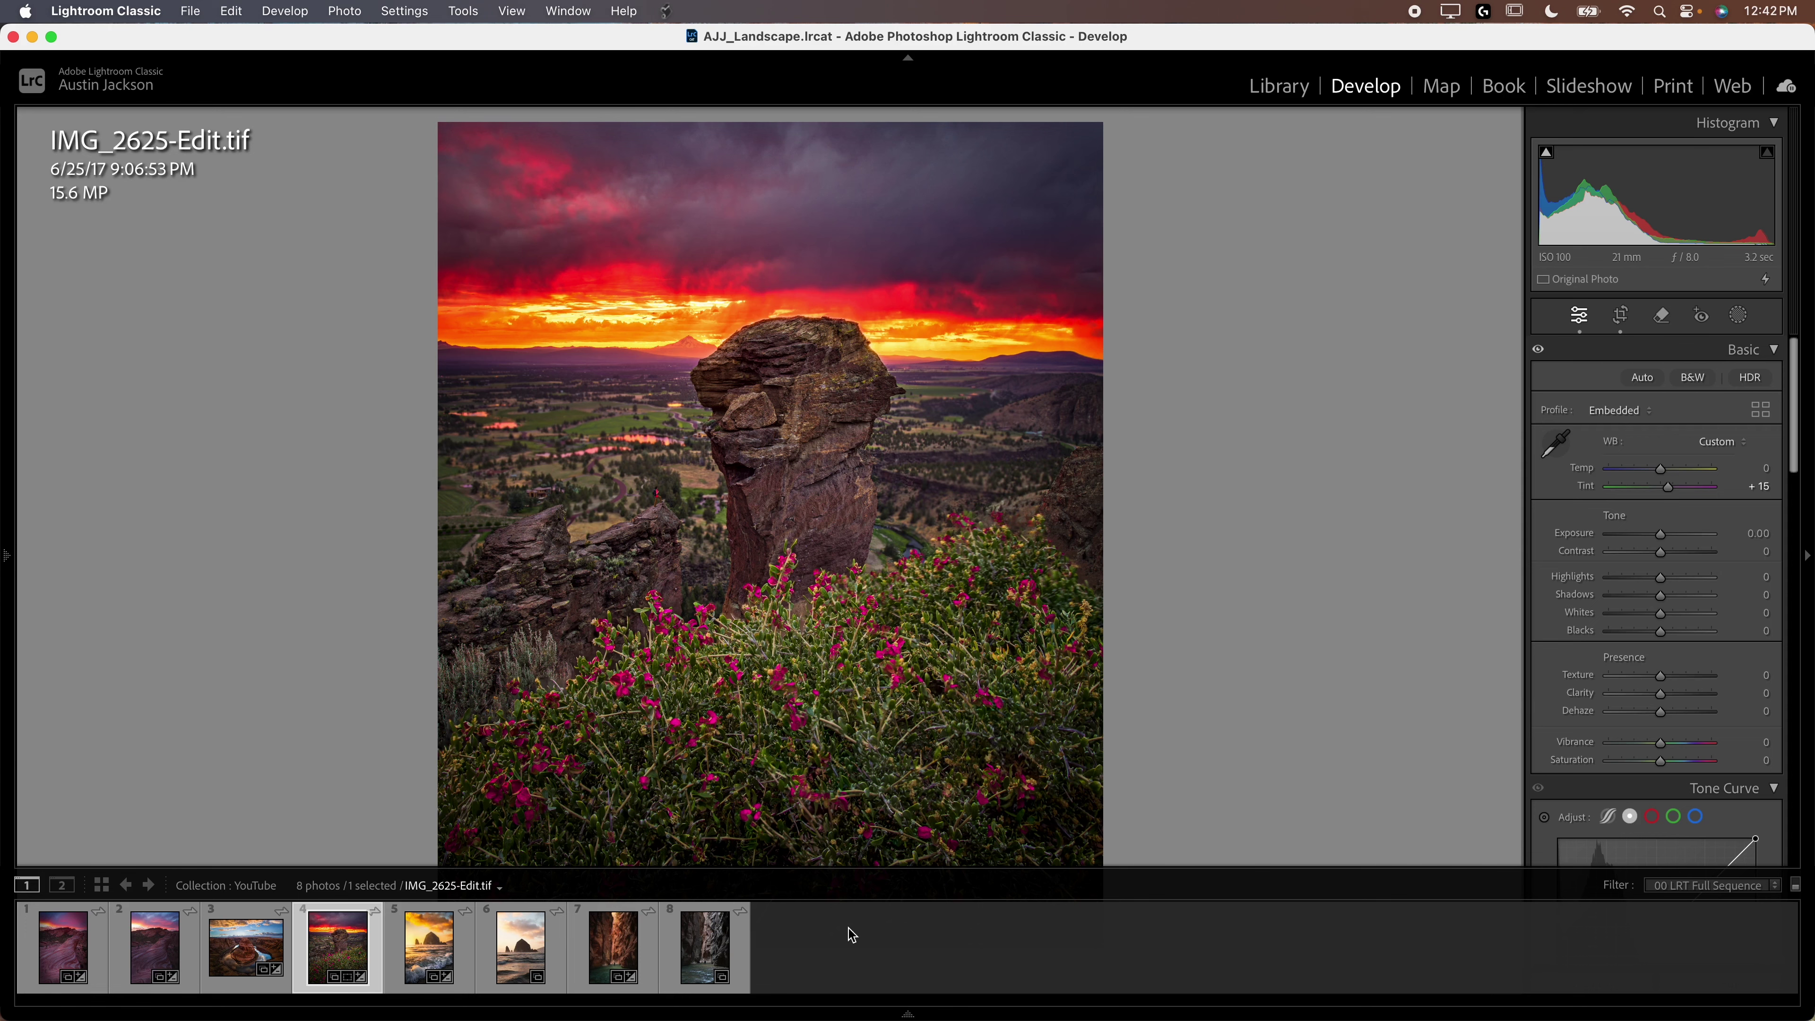
Step to DSC02205-Edit.tif, try Temp -17 and undo it, then open DSC02206.dng
{"action": "key", "text": "Right"}
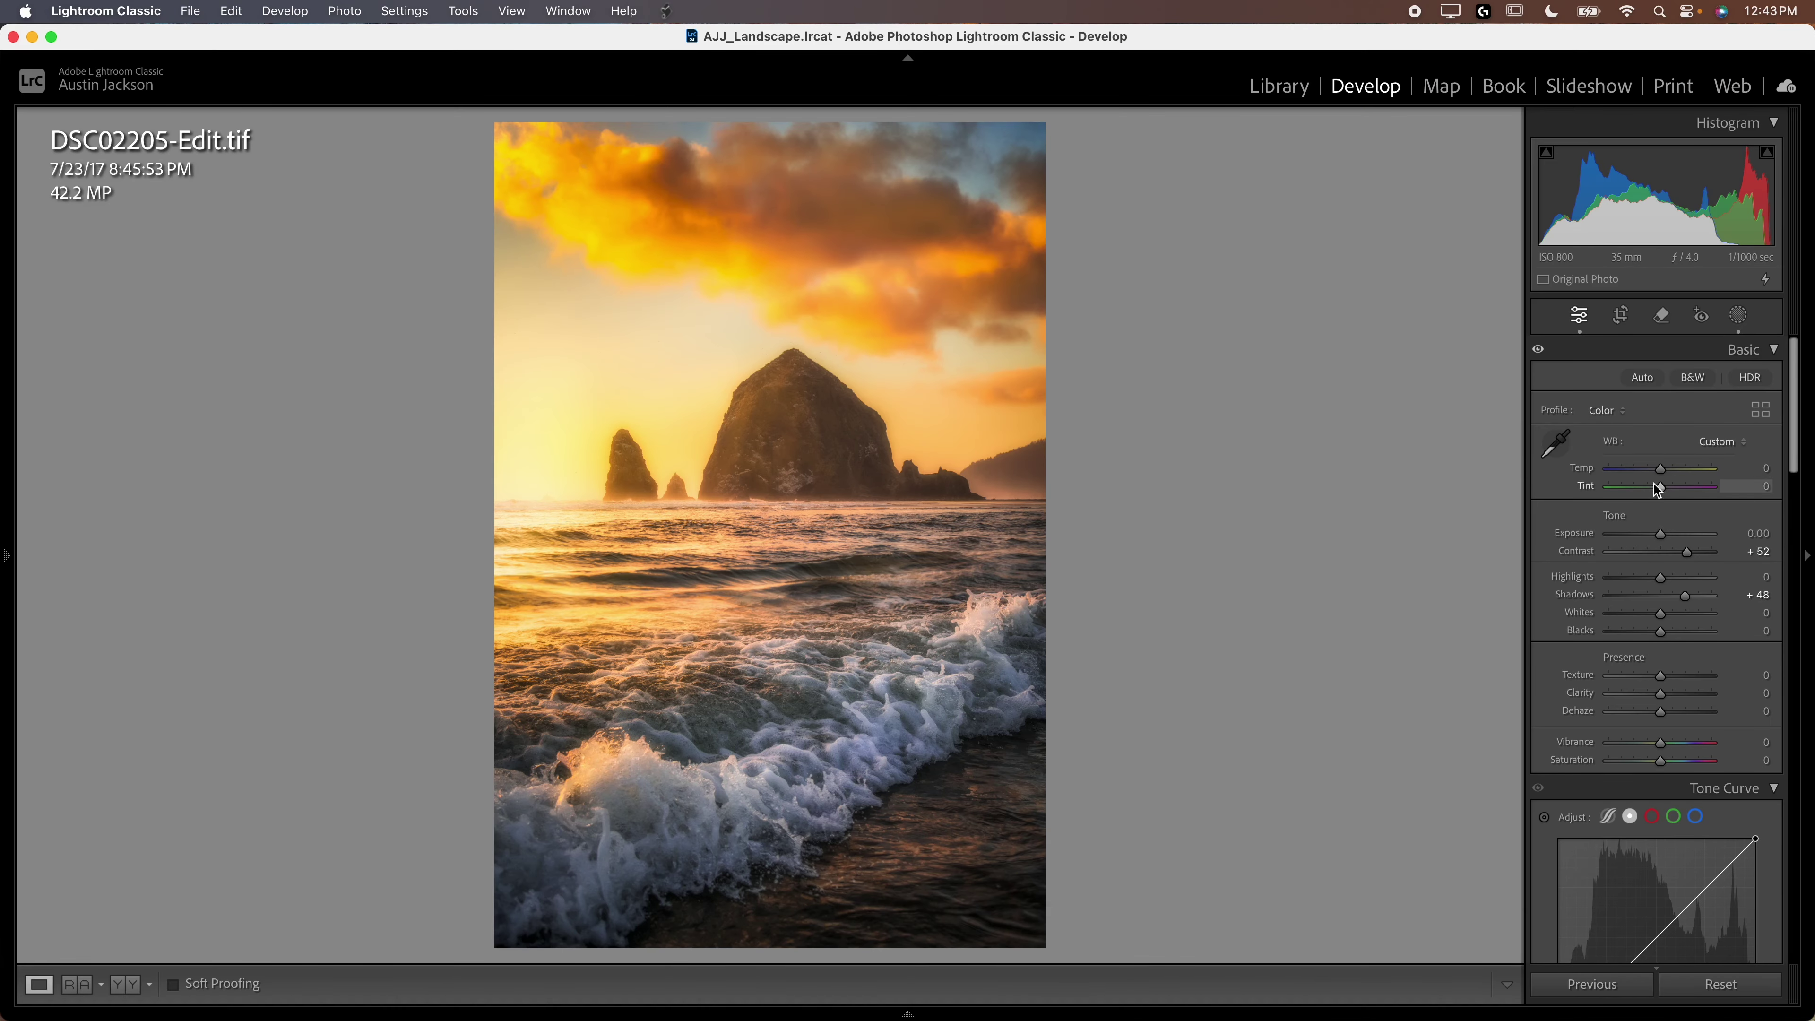
{"action": "left_click", "coordinate": [1662, 470]}
{"action": "left_click_drag", "start_coordinate": [1662, 471], "coordinate": [1656, 476]}
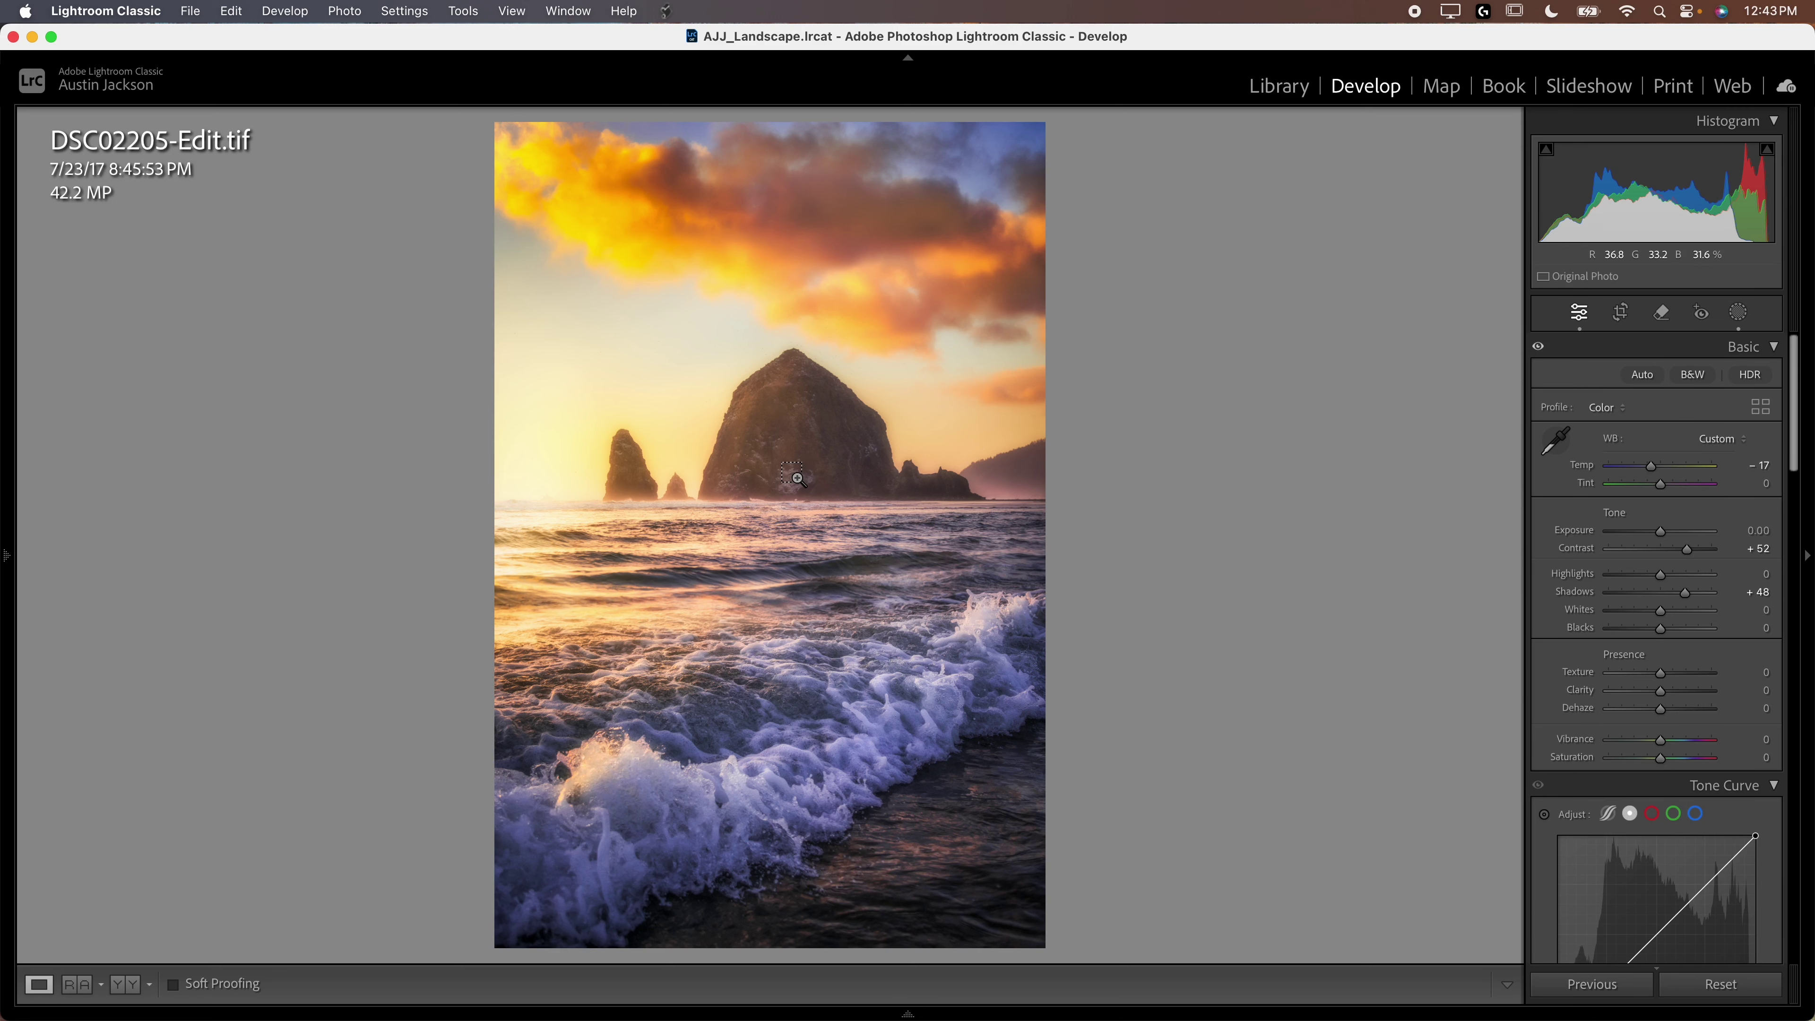
{"action": "key", "text": "super+z"}
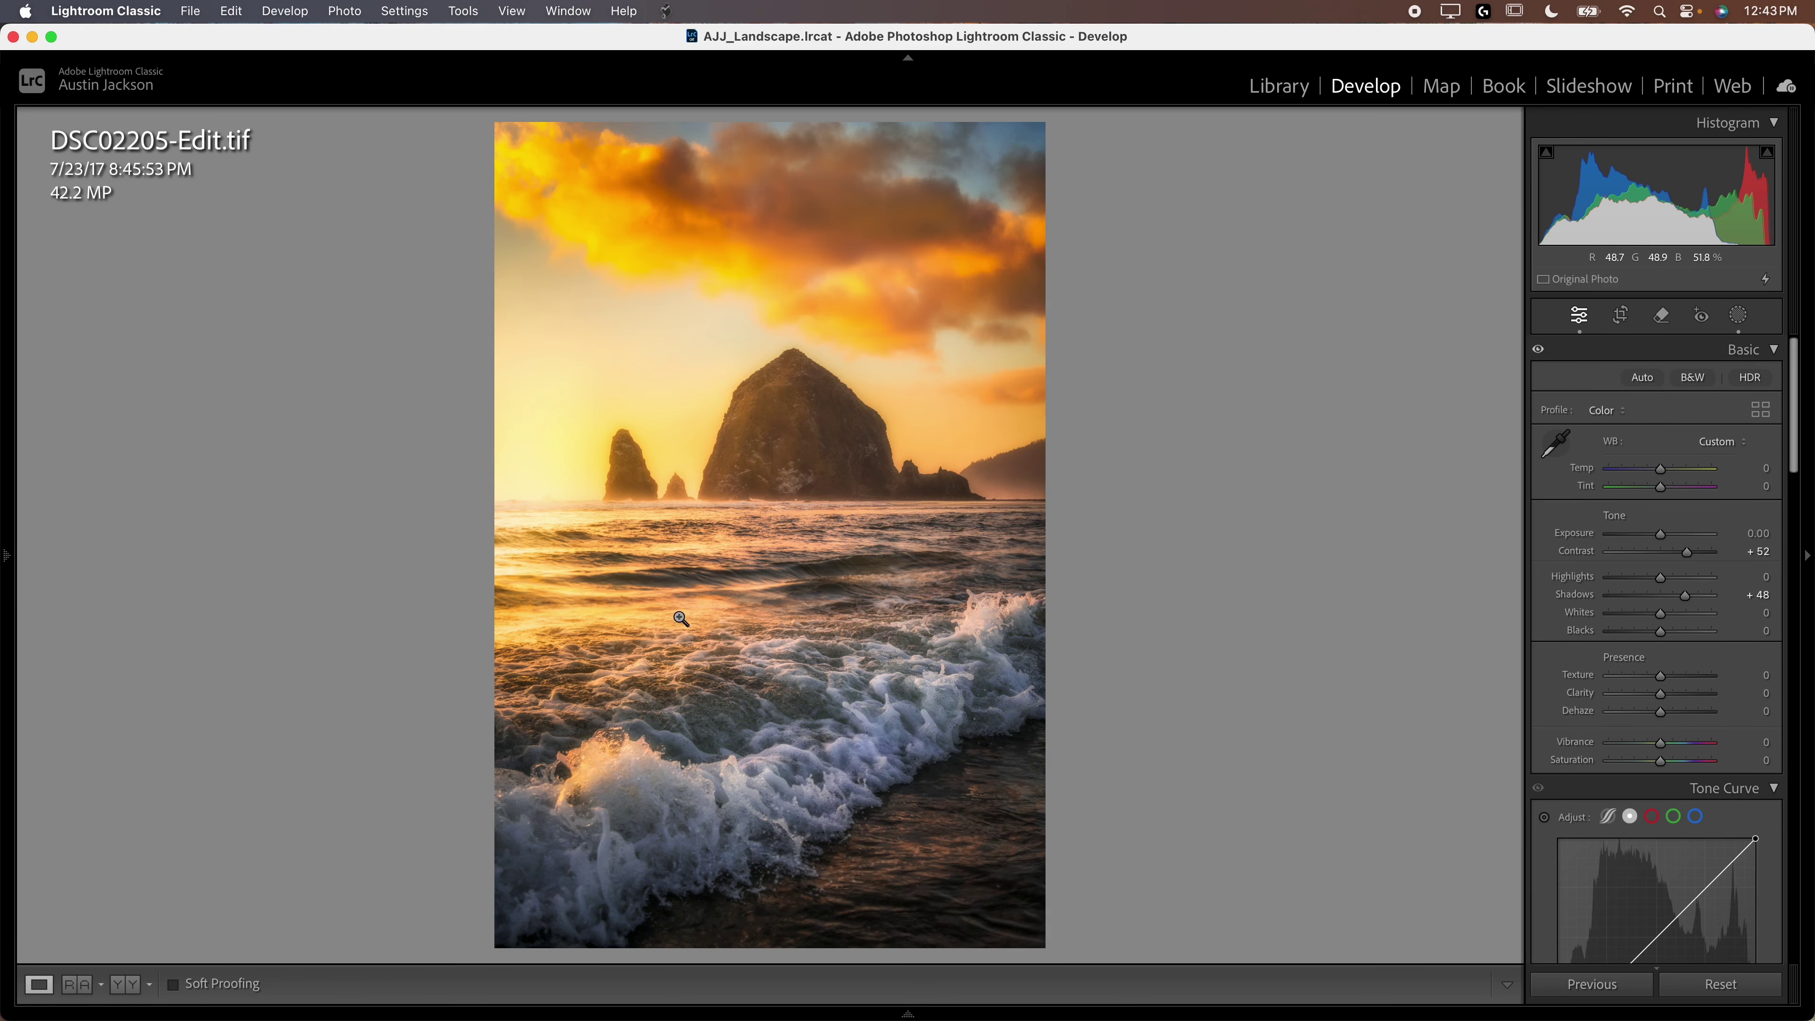
{"action": "mouse_move", "coordinate": [711, 972]}
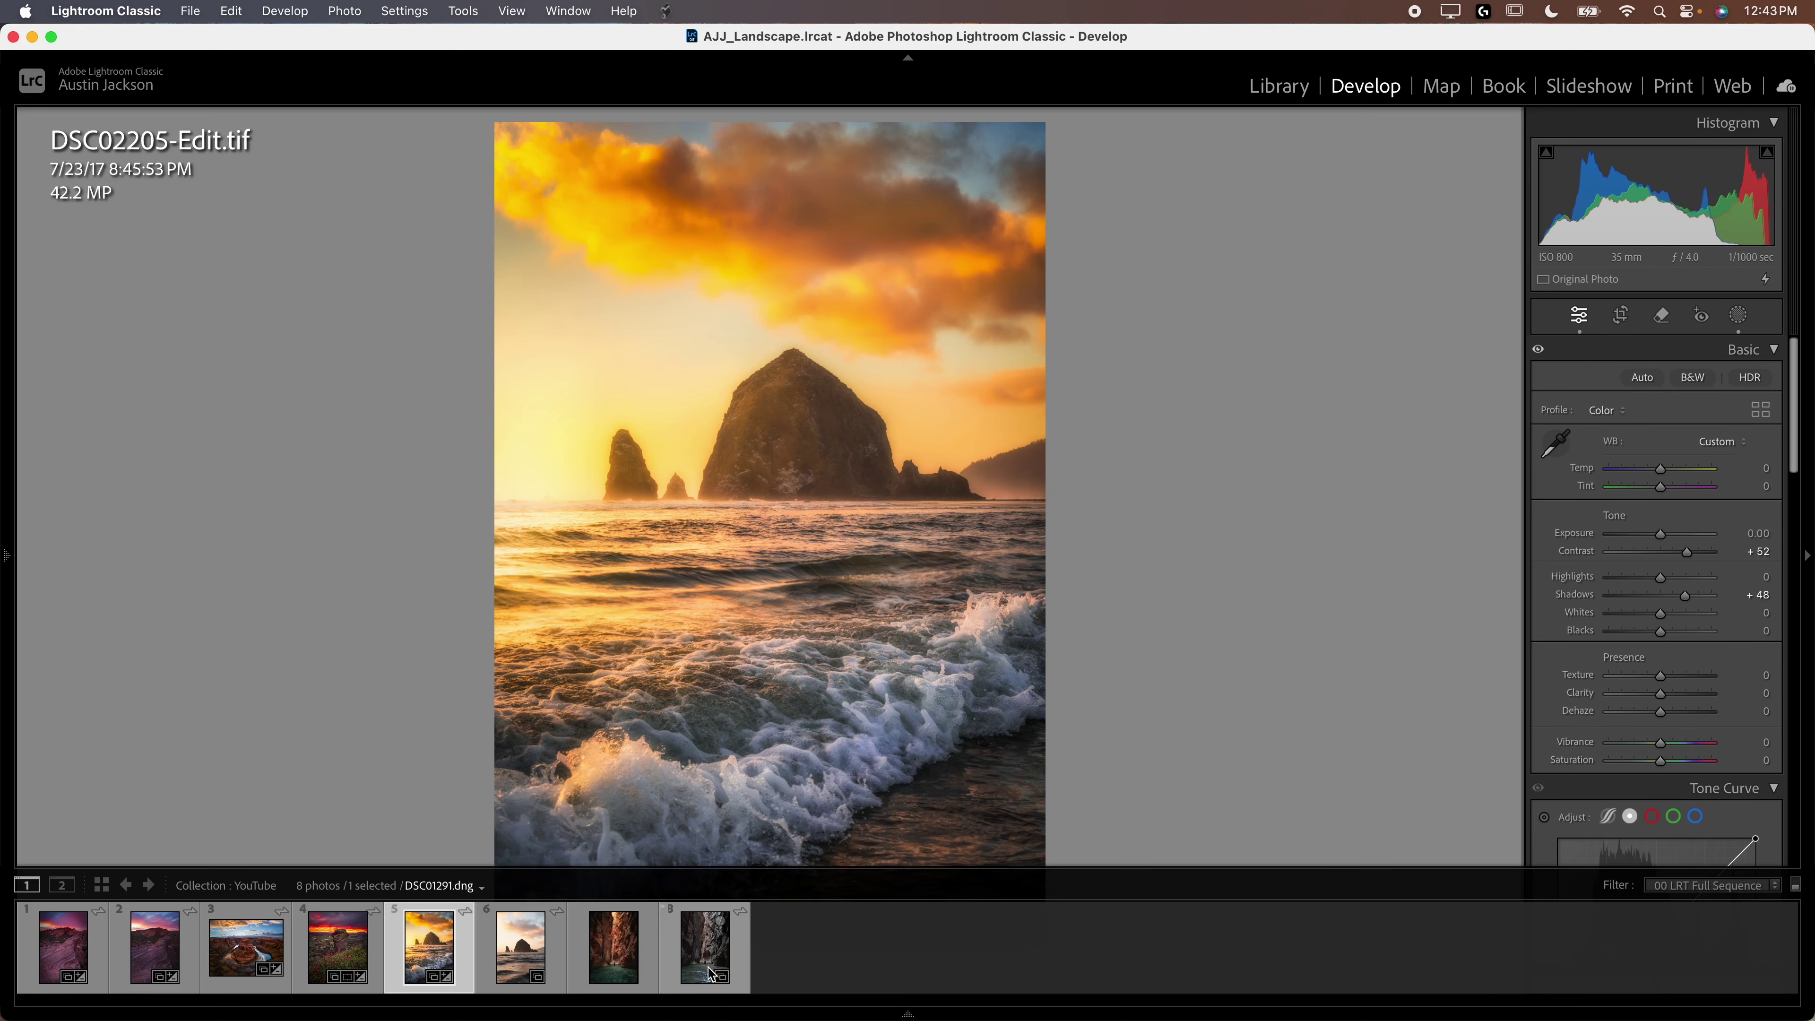
{"action": "left_click", "coordinate": [525, 954]}
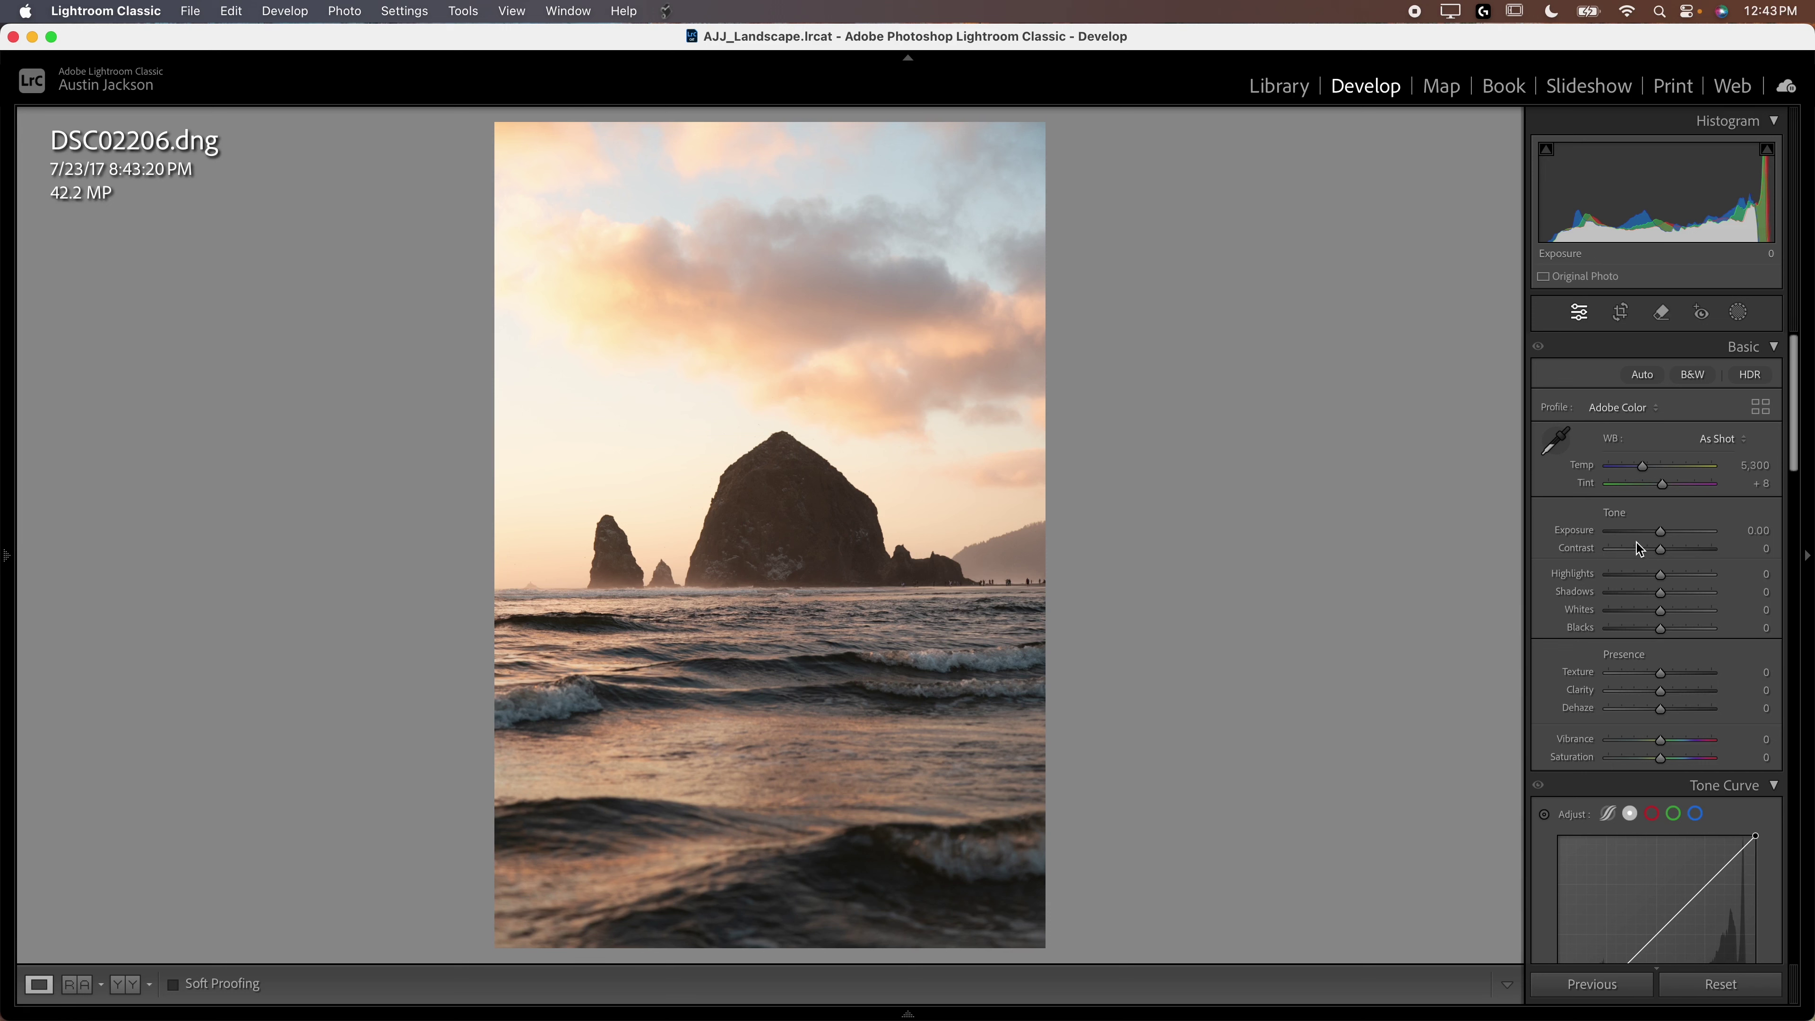
Set Highlights -62, compare with DSC02205-Edit.tif, lift Shadows to +47 and darken the curve's shadows
{"action": "left_click_drag", "start_coordinate": [1645, 579], "coordinate": [1651, 533]}
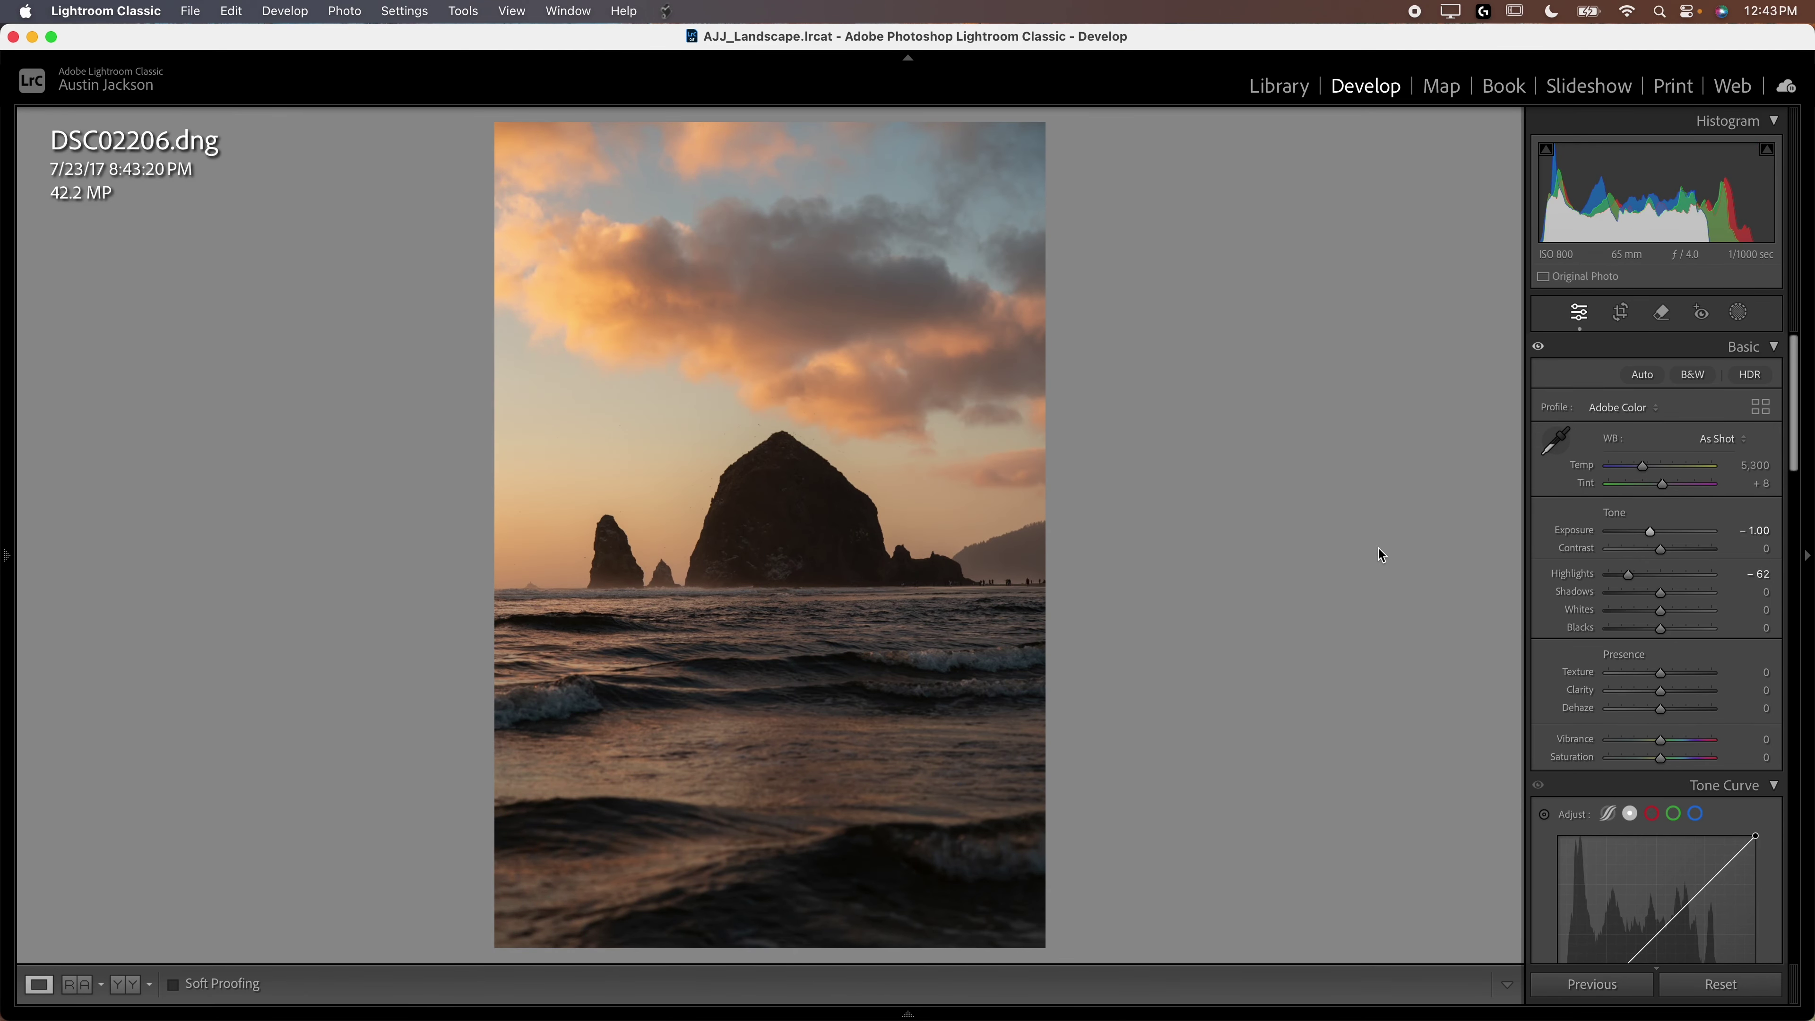
{"action": "key", "text": "Left"}
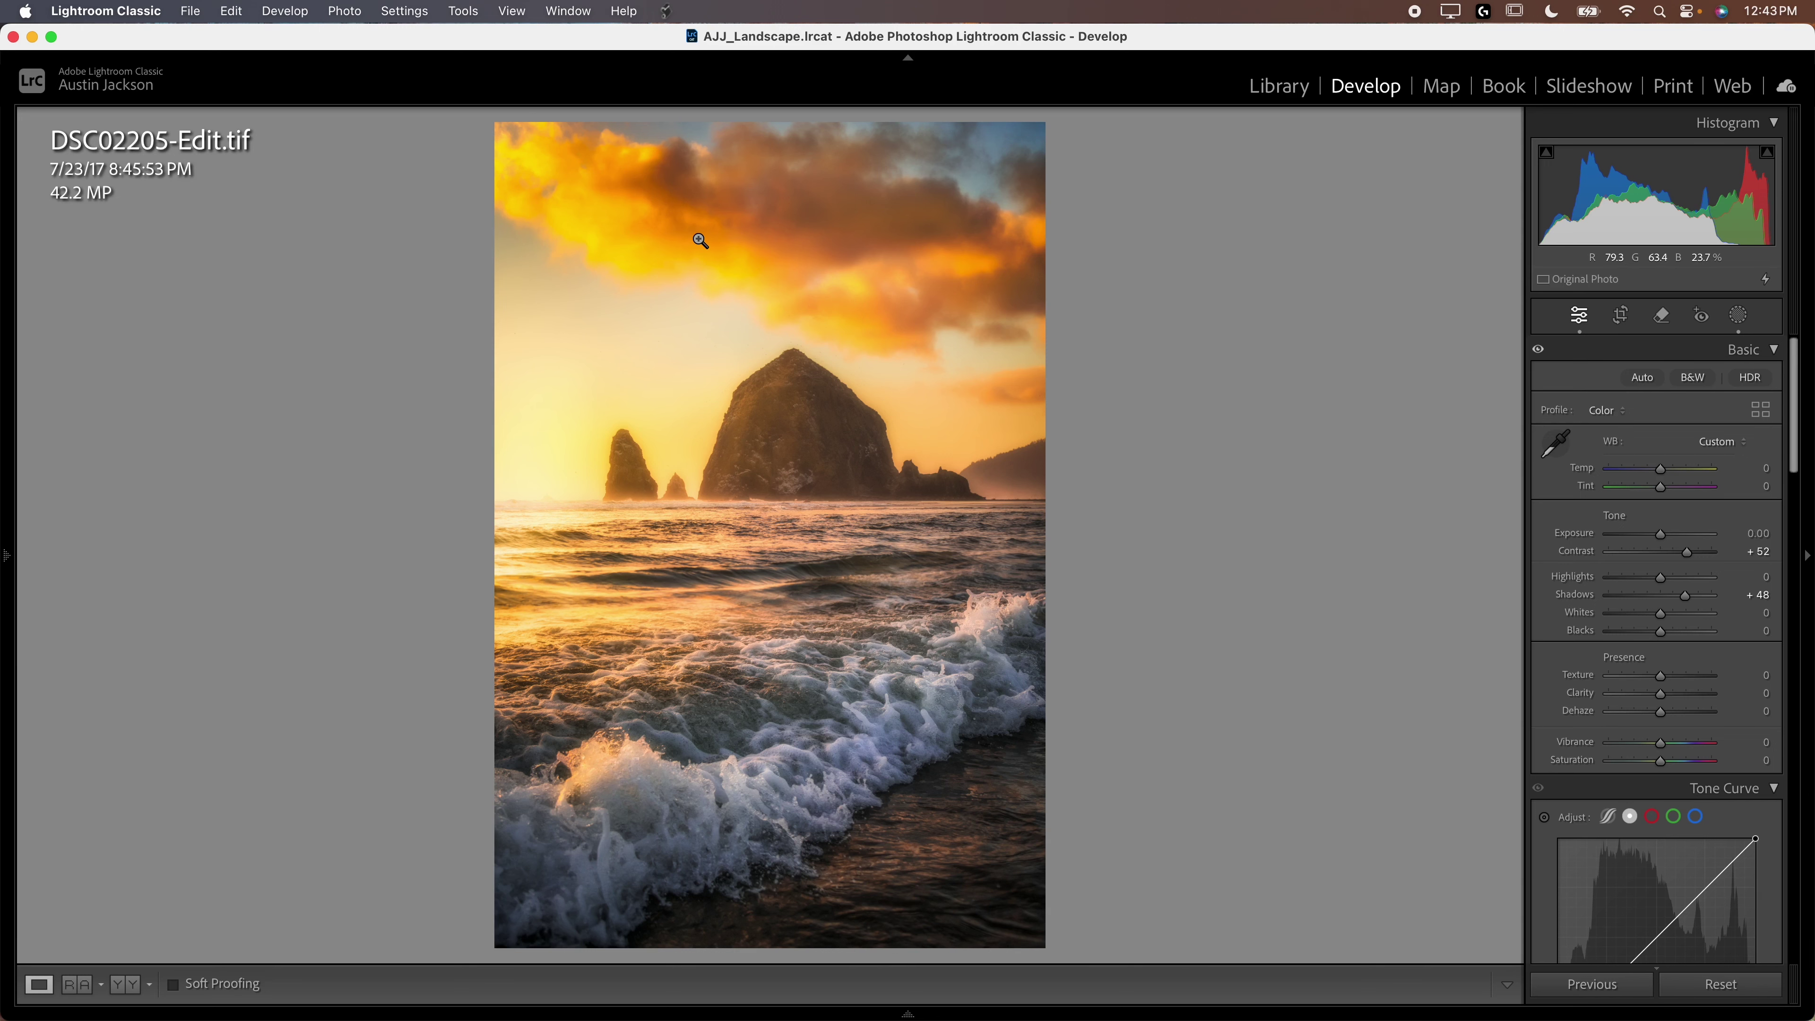
{"action": "key", "text": "Right"}
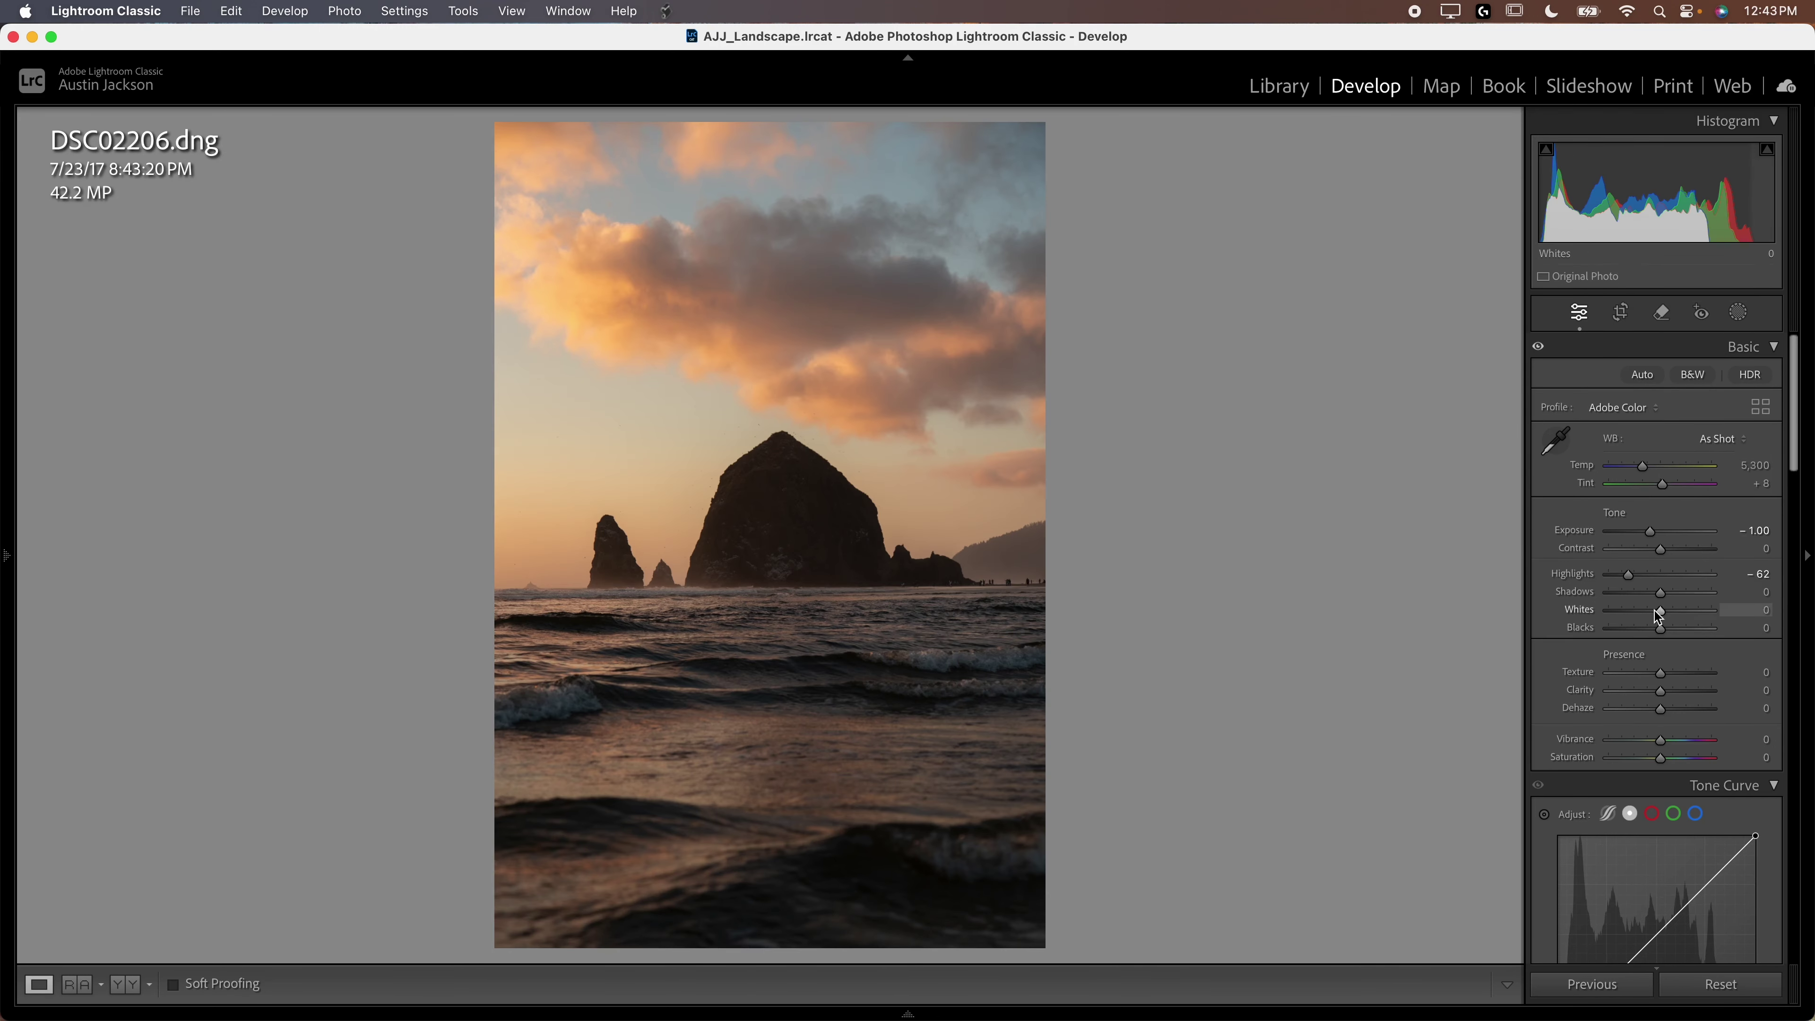
{"action": "mouse_move", "coordinate": [1682, 600]}
{"action": "left_mouse_down"}
{"action": "mouse_move", "coordinate": [1706, 596]}
{"action": "mouse_move", "coordinate": [1674, 629]}
{"action": "left_mouse_up"}
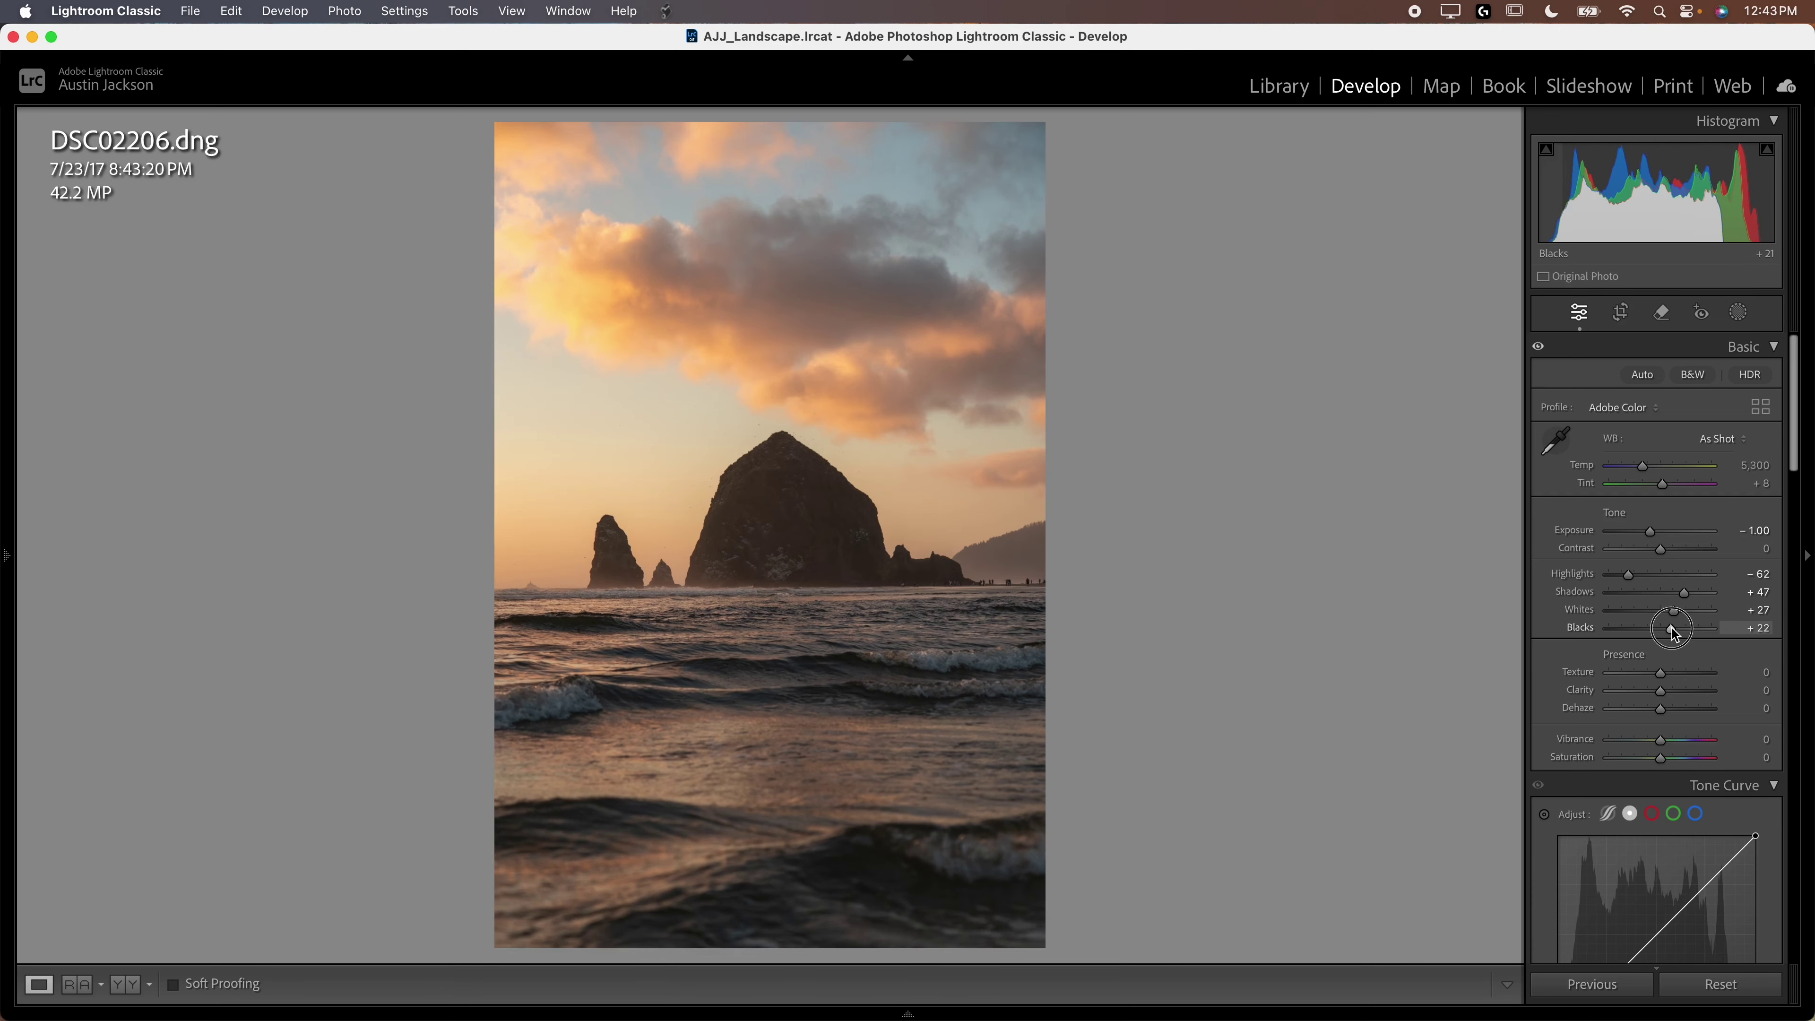
{"action": "scroll", "coordinate": [1626, 681], "scroll_direction": "down", "scroll_amount": 3}
{"action": "left_click_drag", "start_coordinate": [1619, 822], "coordinate": [1617, 836]}
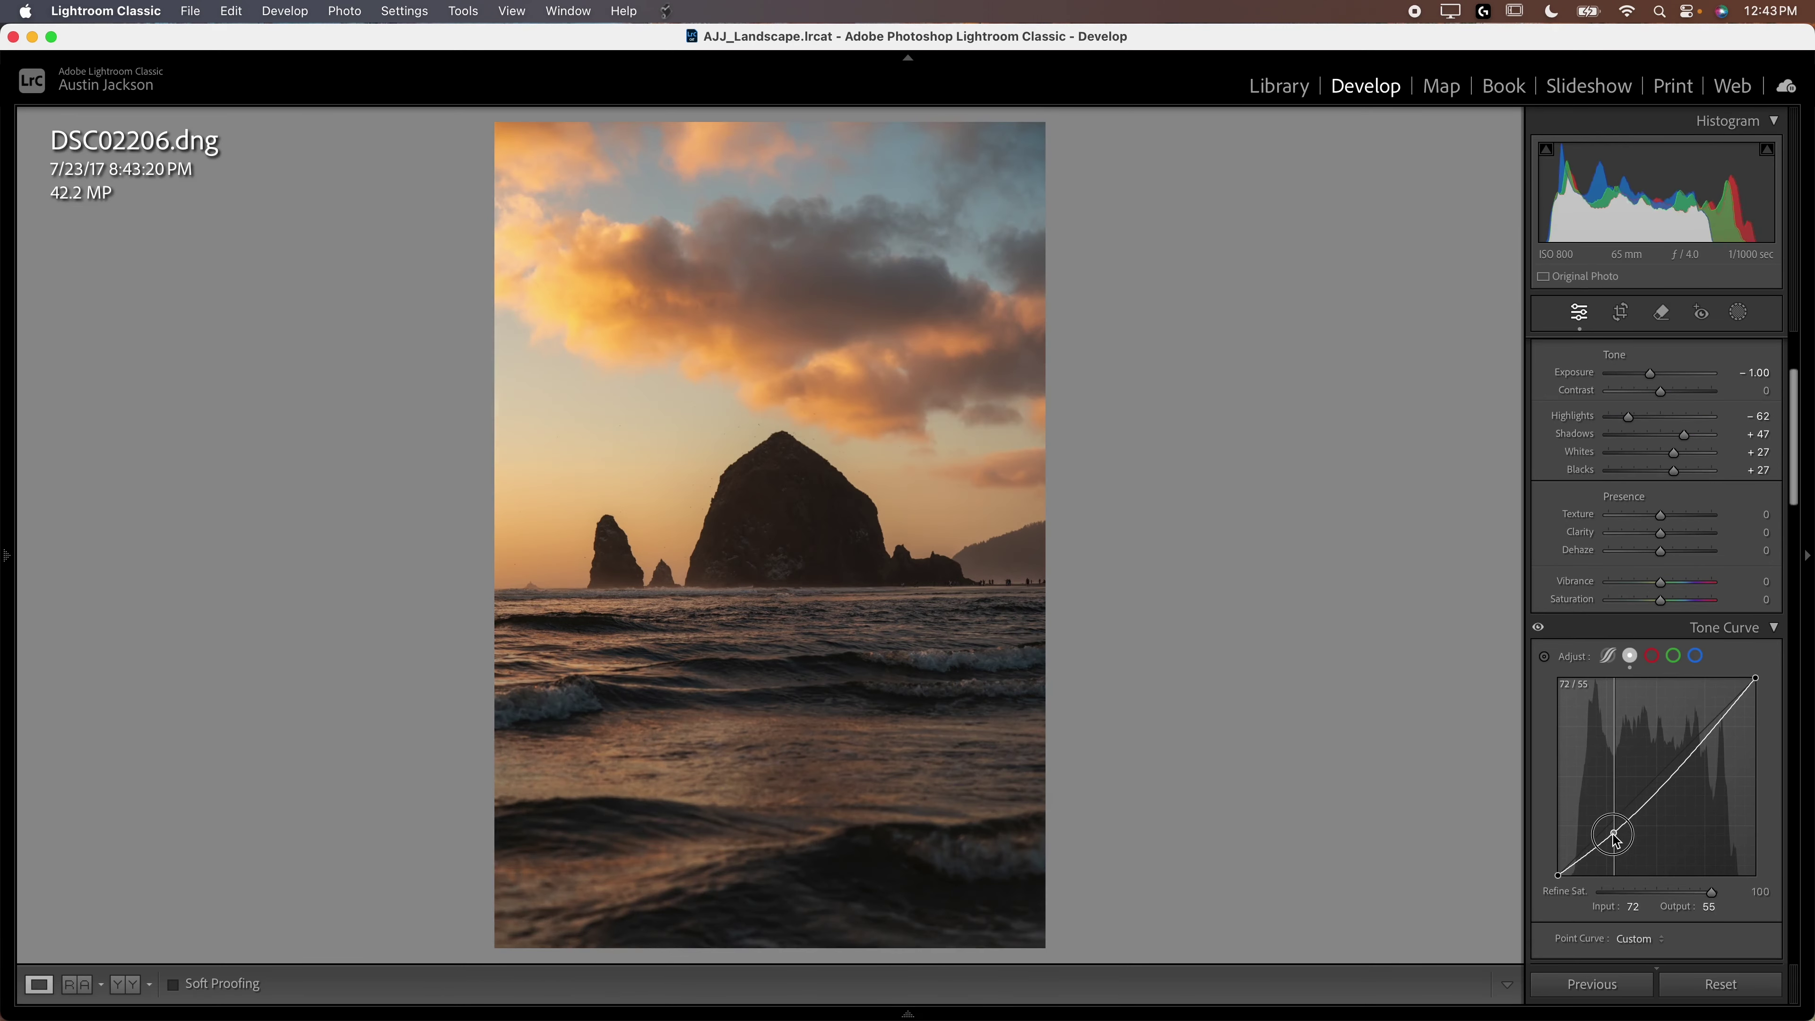
Raise the curve's upper tones and black point to 17, with Shadows +70, Vibrance +16, Saturation +3
{"action": "left_click_drag", "start_coordinate": [1696, 746], "coordinate": [1699, 726]}
{"action": "left_click_drag", "start_coordinate": [1684, 434], "coordinate": [1696, 434]}
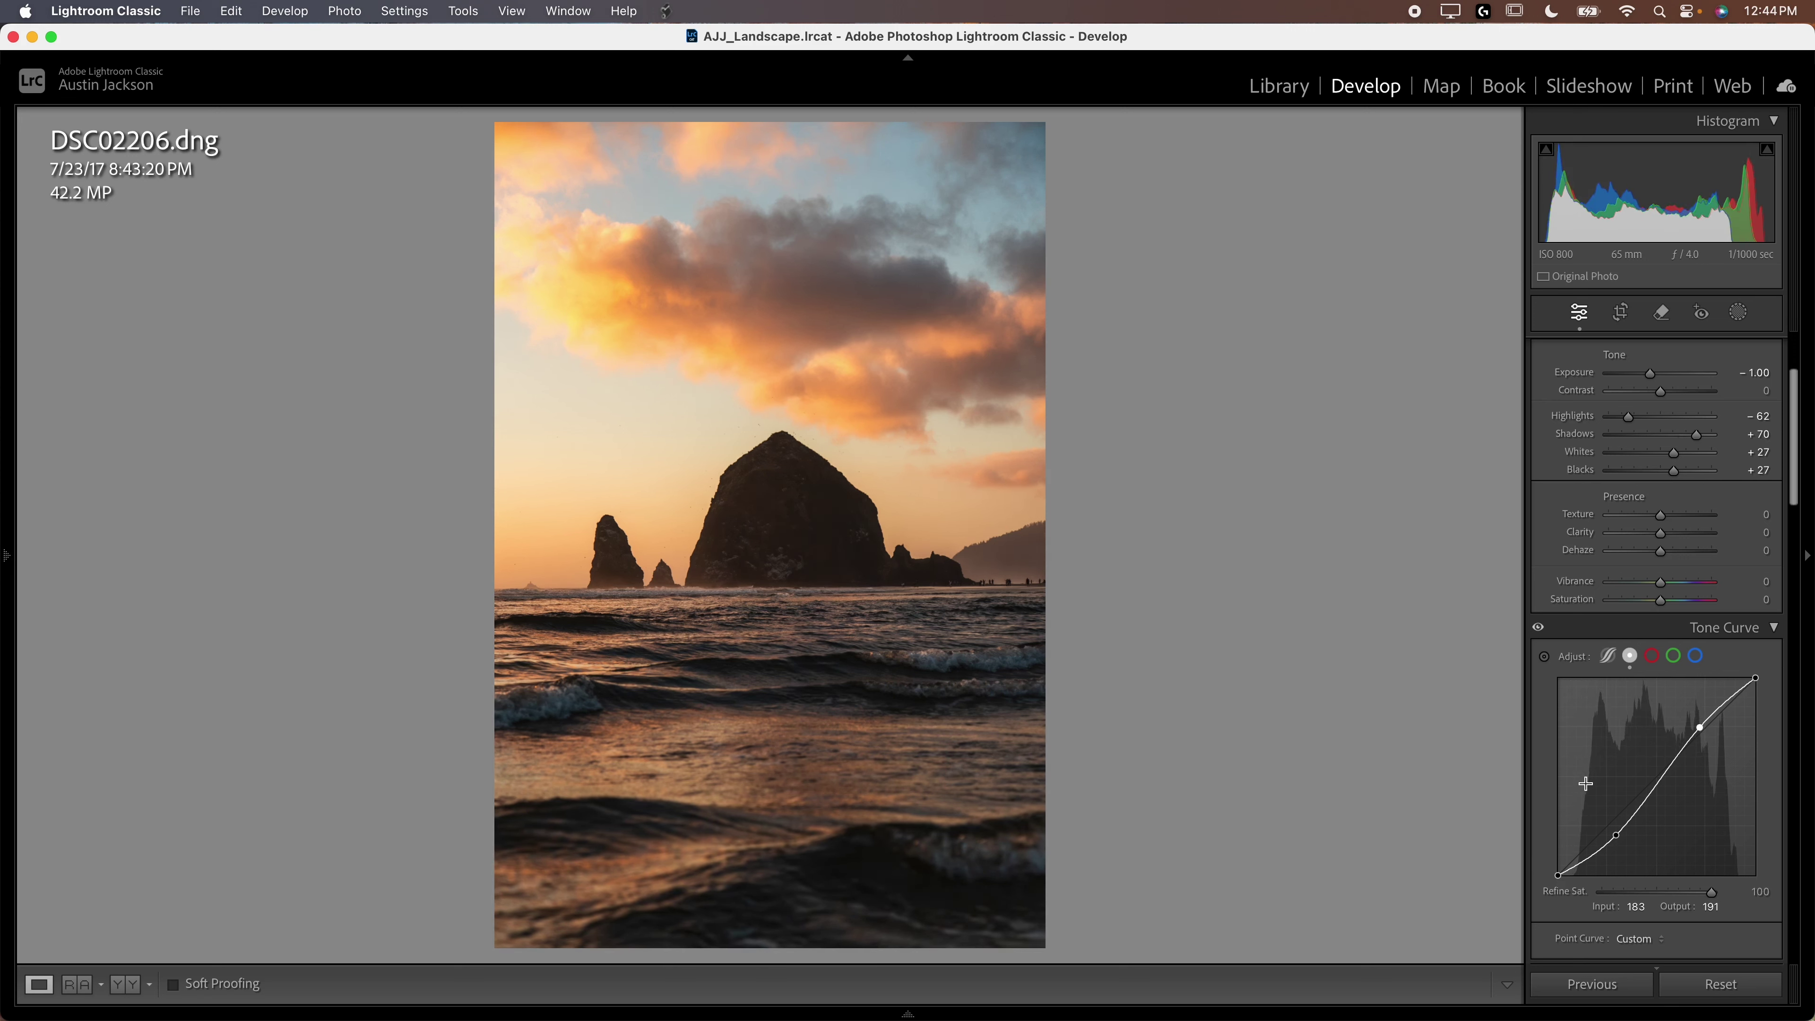
{"action": "left_click_drag", "start_coordinate": [1560, 881], "coordinate": [1559, 868]}
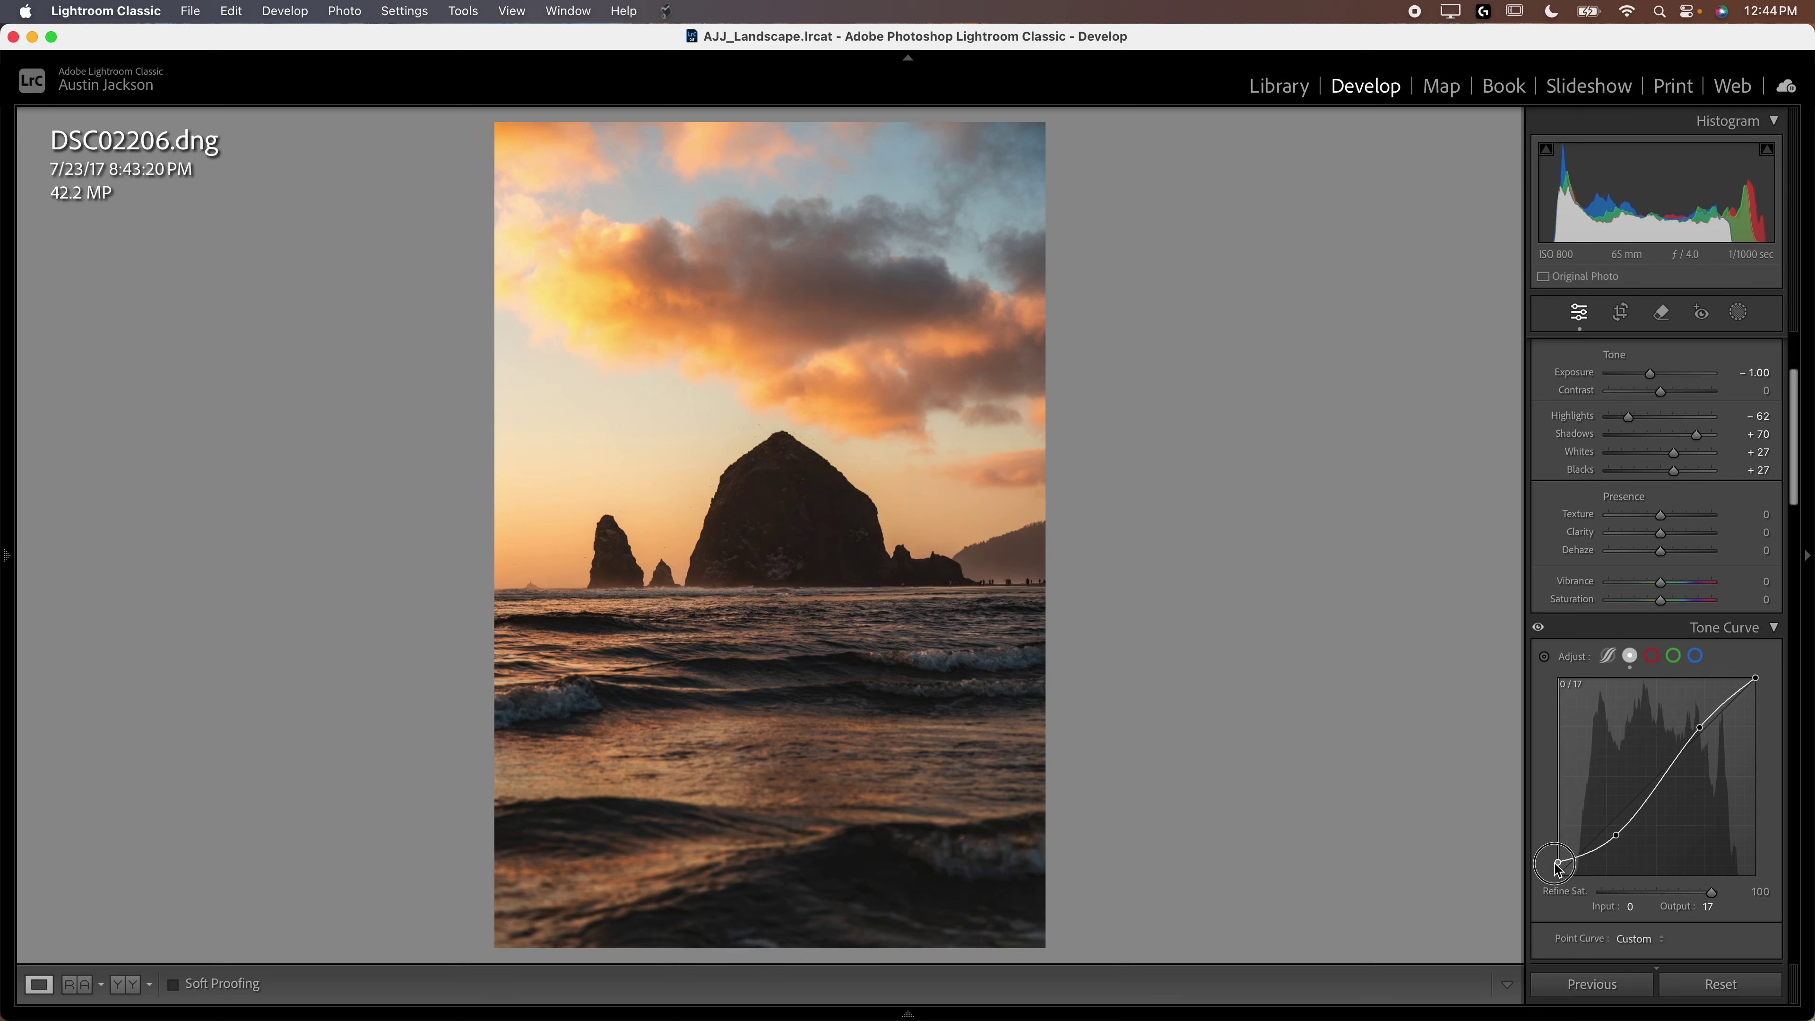
{"action": "left_click", "coordinate": [1673, 585]}
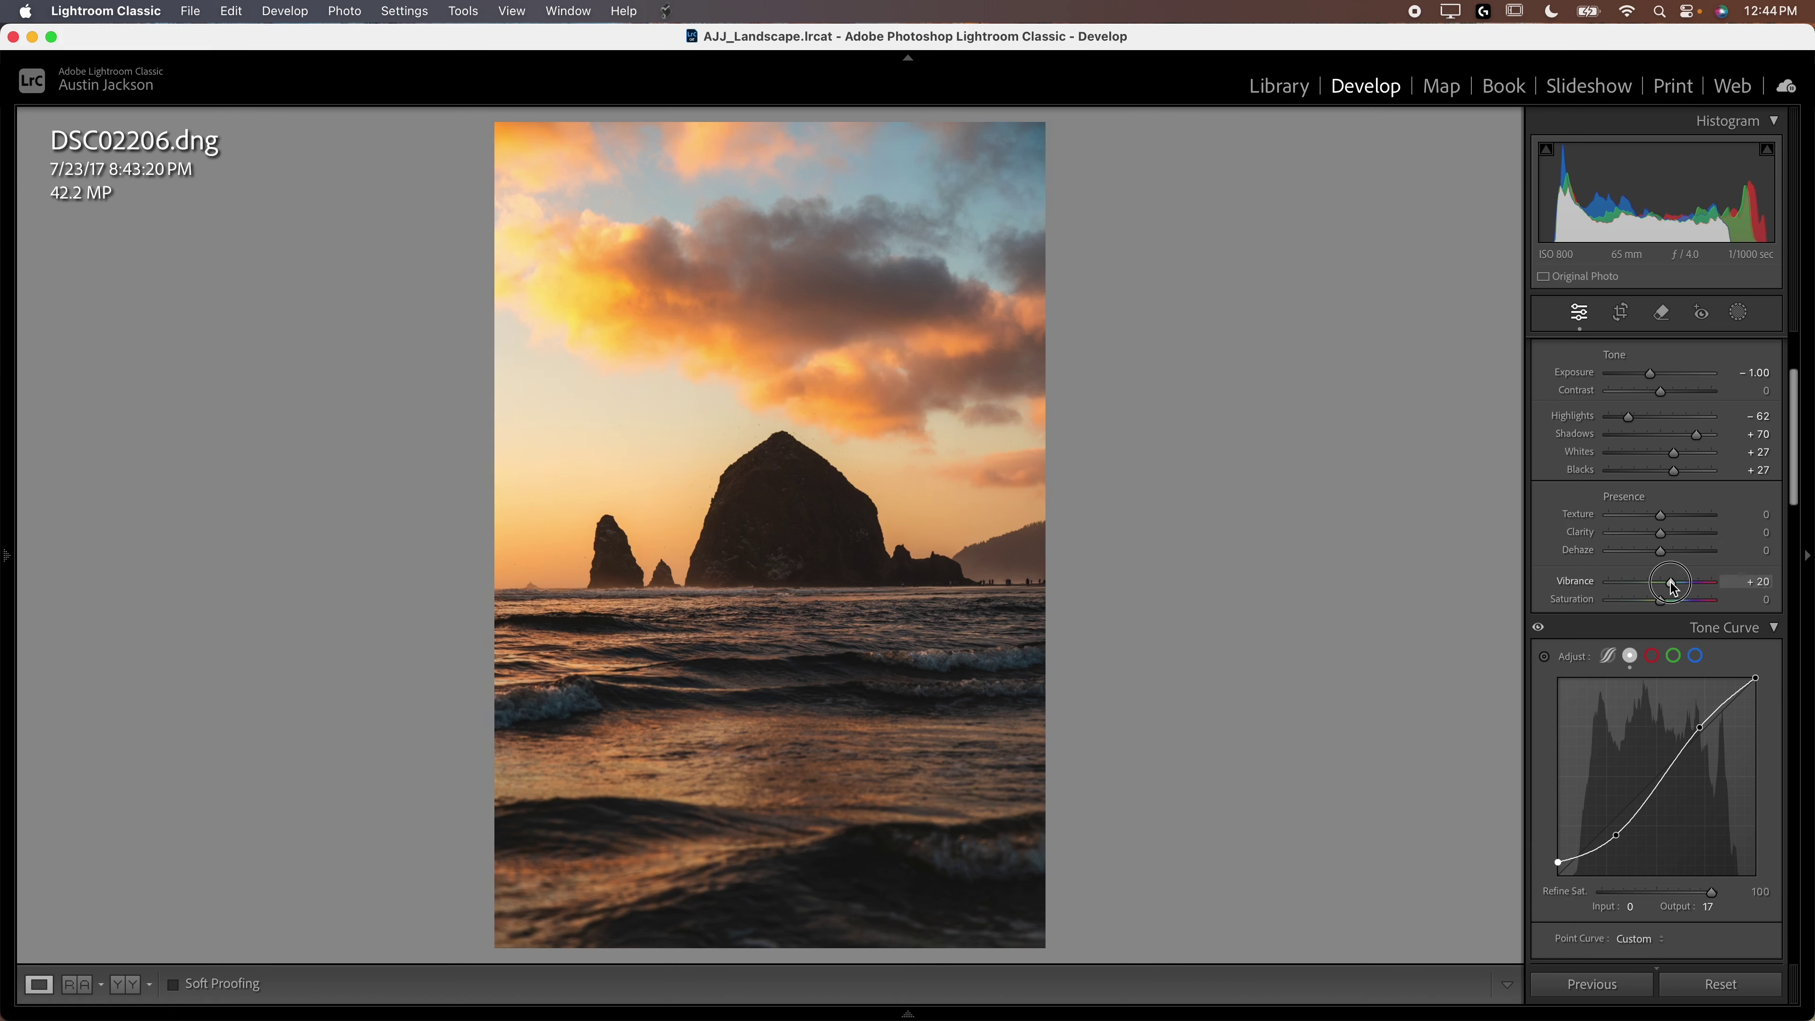
{"action": "mouse_move", "coordinate": [1683, 608]}
{"action": "left_mouse_down"}
{"action": "mouse_move", "coordinate": [1662, 605]}
{"action": "mouse_move", "coordinate": [1668, 587]}
{"action": "left_mouse_up"}
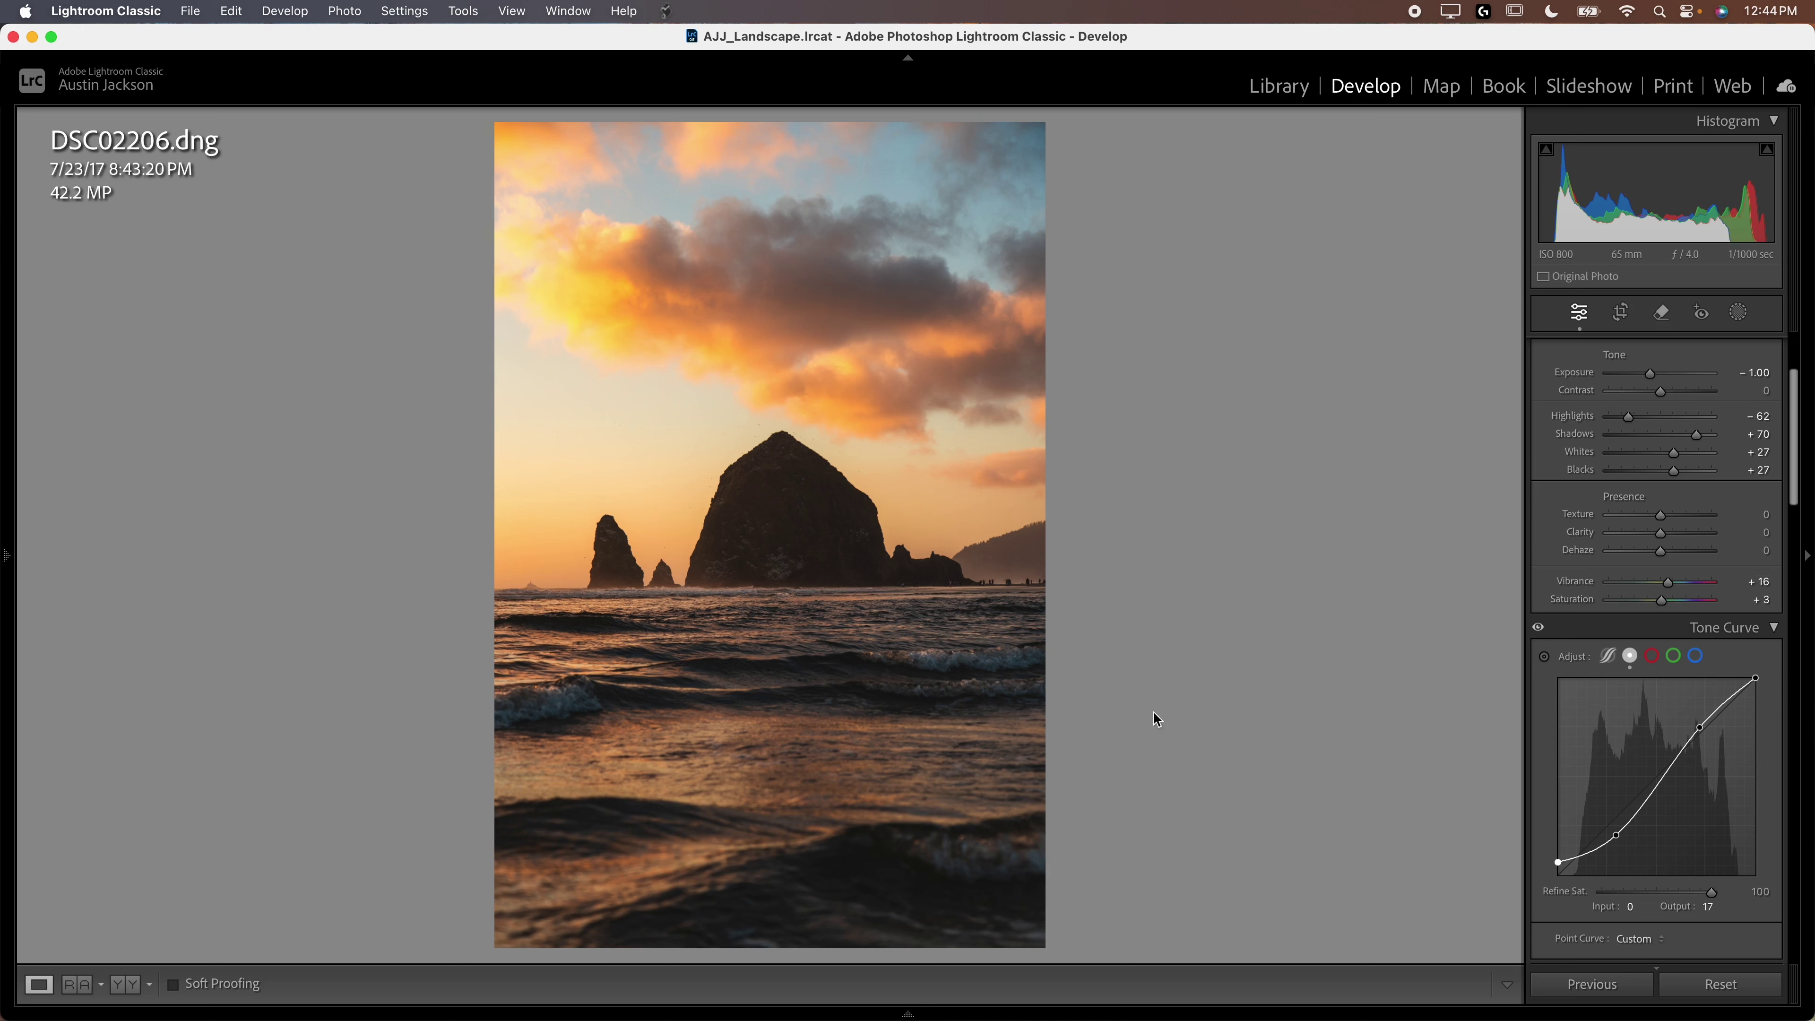
Try Temp 4,794 and then 5,930, undoing both back to As Shot 5,300
{"action": "scroll", "coordinate": [1657, 443], "scroll_direction": "up", "scroll_amount": 3}
{"action": "left_click_drag", "start_coordinate": [1642, 409], "coordinate": [1639, 412]}
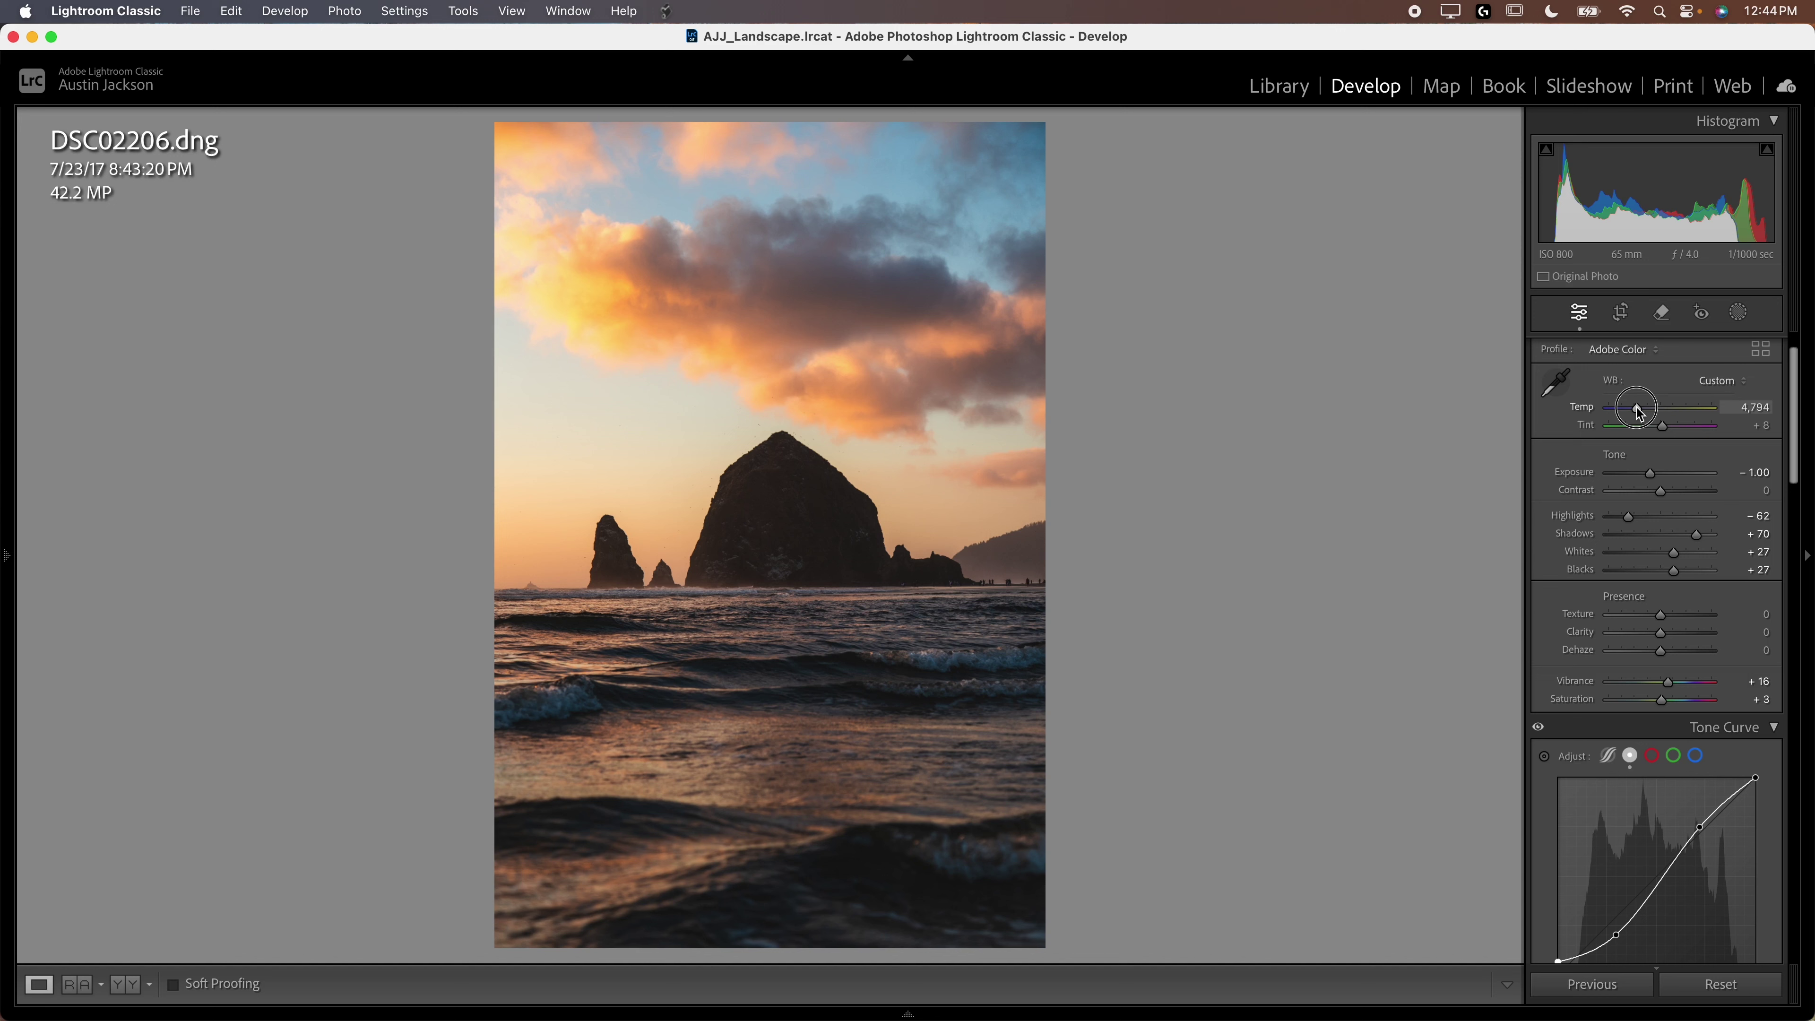
{"action": "key", "text": "super+z"}
{"action": "mouse_move", "coordinate": [1643, 412]}
{"action": "left_mouse_down"}
{"action": "mouse_move", "coordinate": [1660, 413]}
{"action": "mouse_move", "coordinate": [1645, 412]}
{"action": "left_mouse_up"}
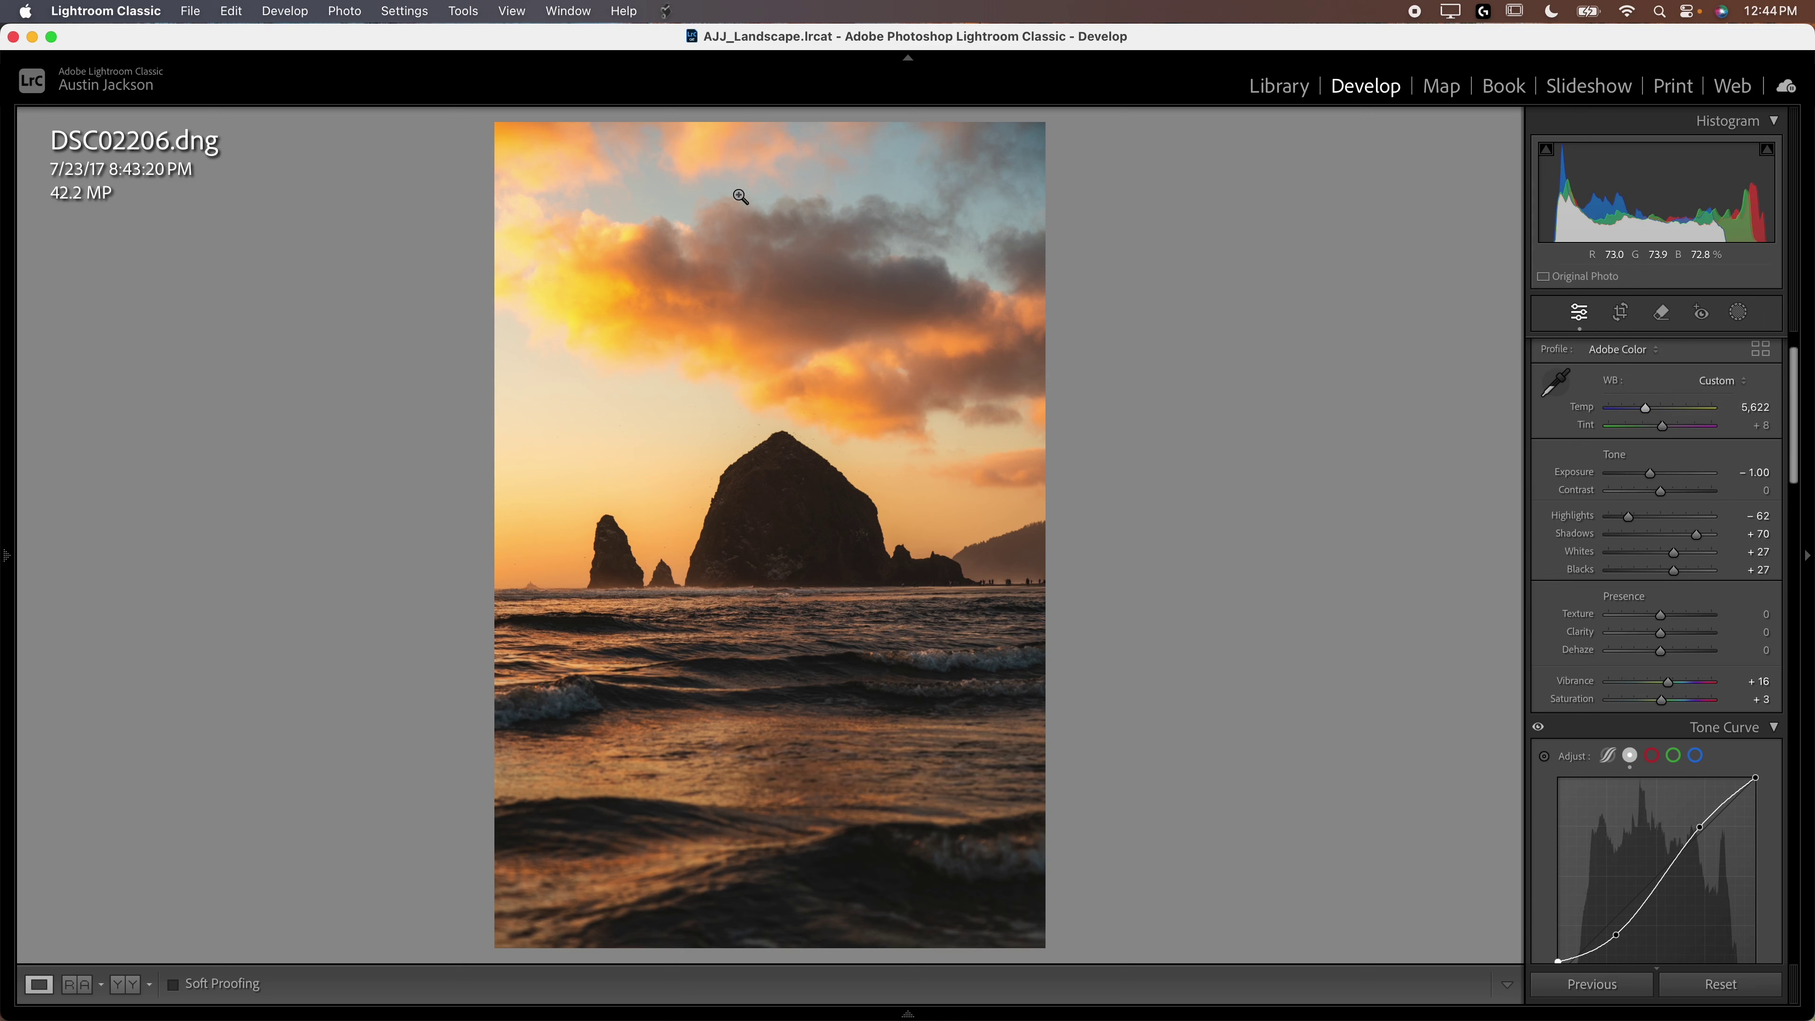
{"action": "key", "text": "super+z"}
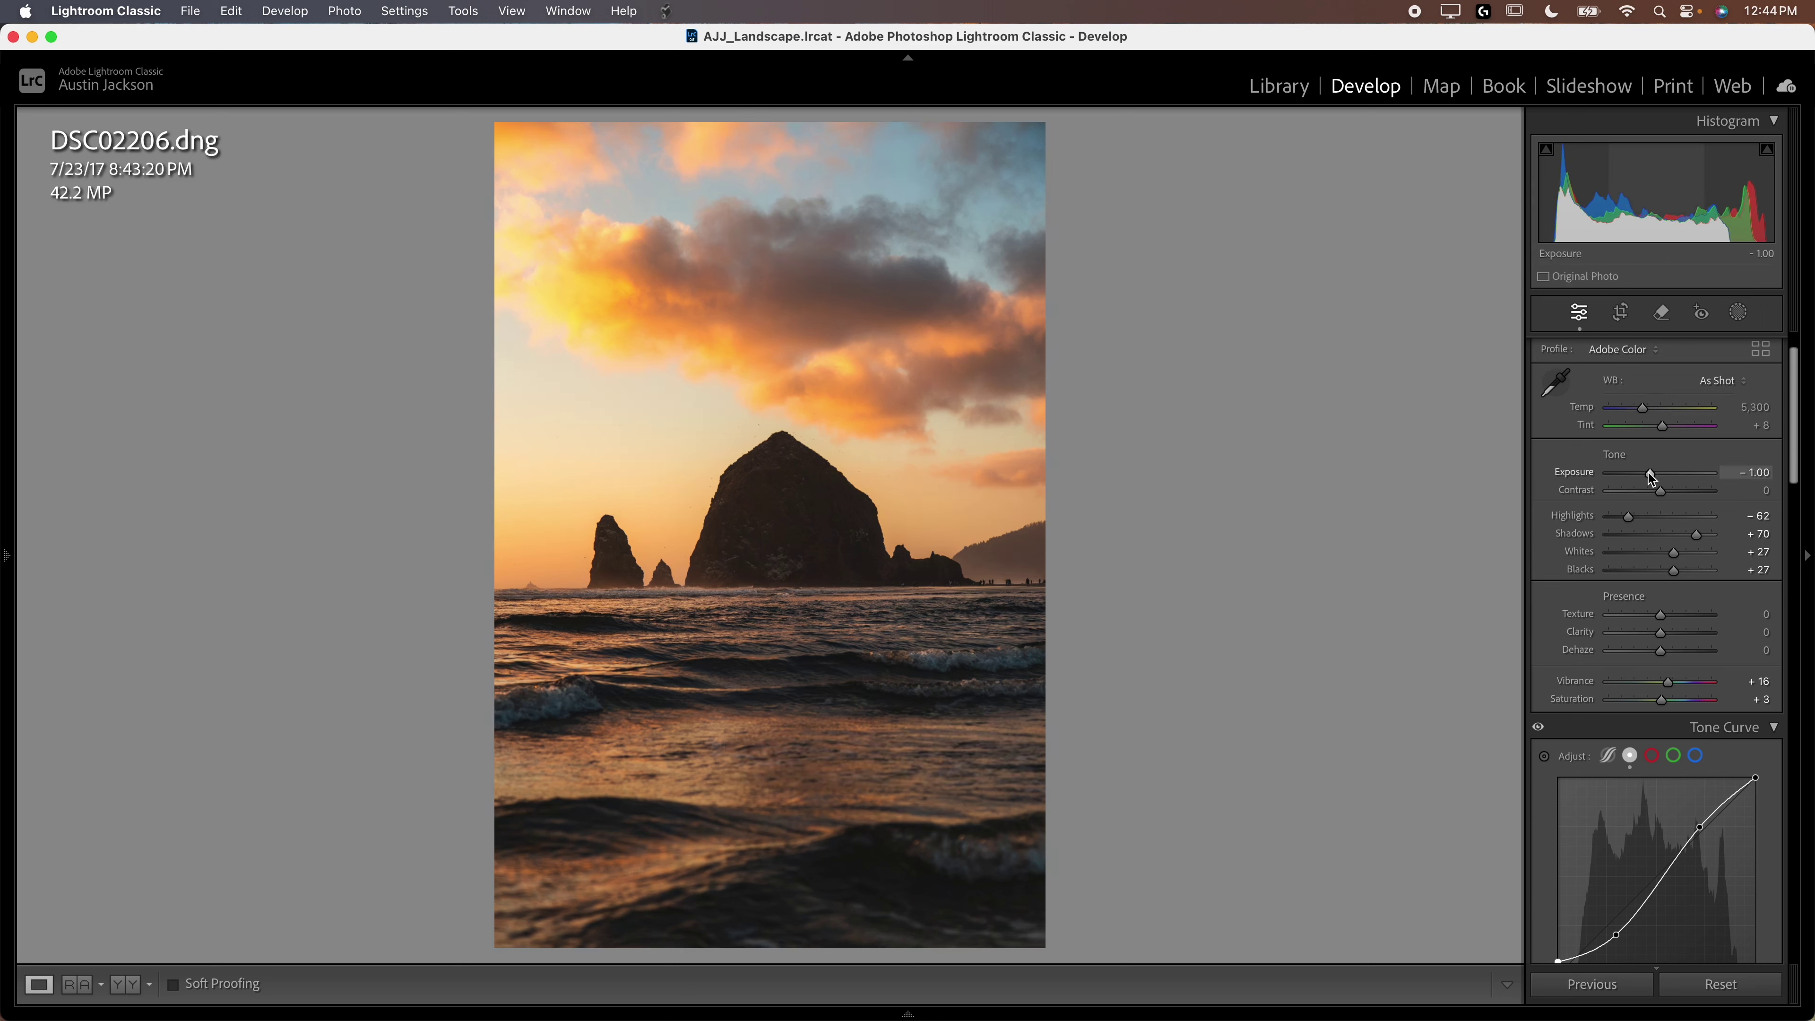
Try Exposure -1.50 and cooler and warmer temperatures, undoing them, with the haystack rock at 1:1
{"action": "left_click_drag", "start_coordinate": [1652, 479], "coordinate": [1646, 478]}
{"action": "key", "text": "super+z"}
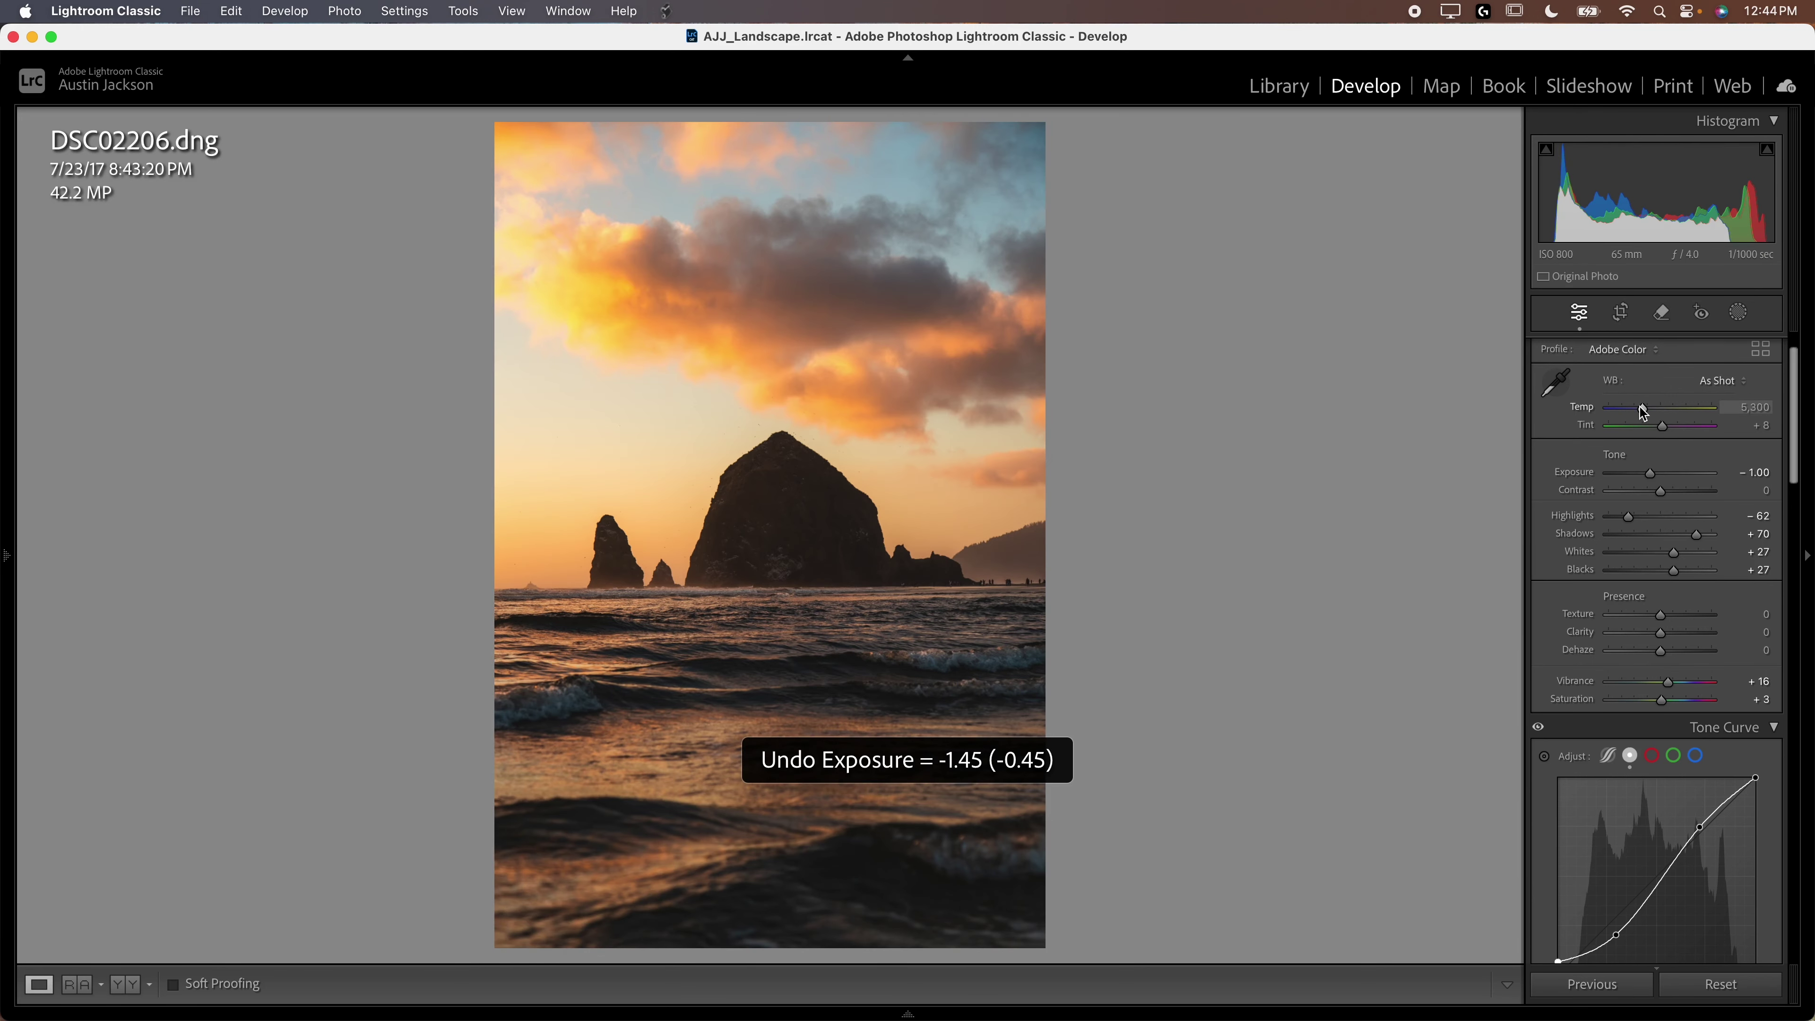
{"action": "left_click_drag", "start_coordinate": [1643, 410], "coordinate": [1642, 412]}
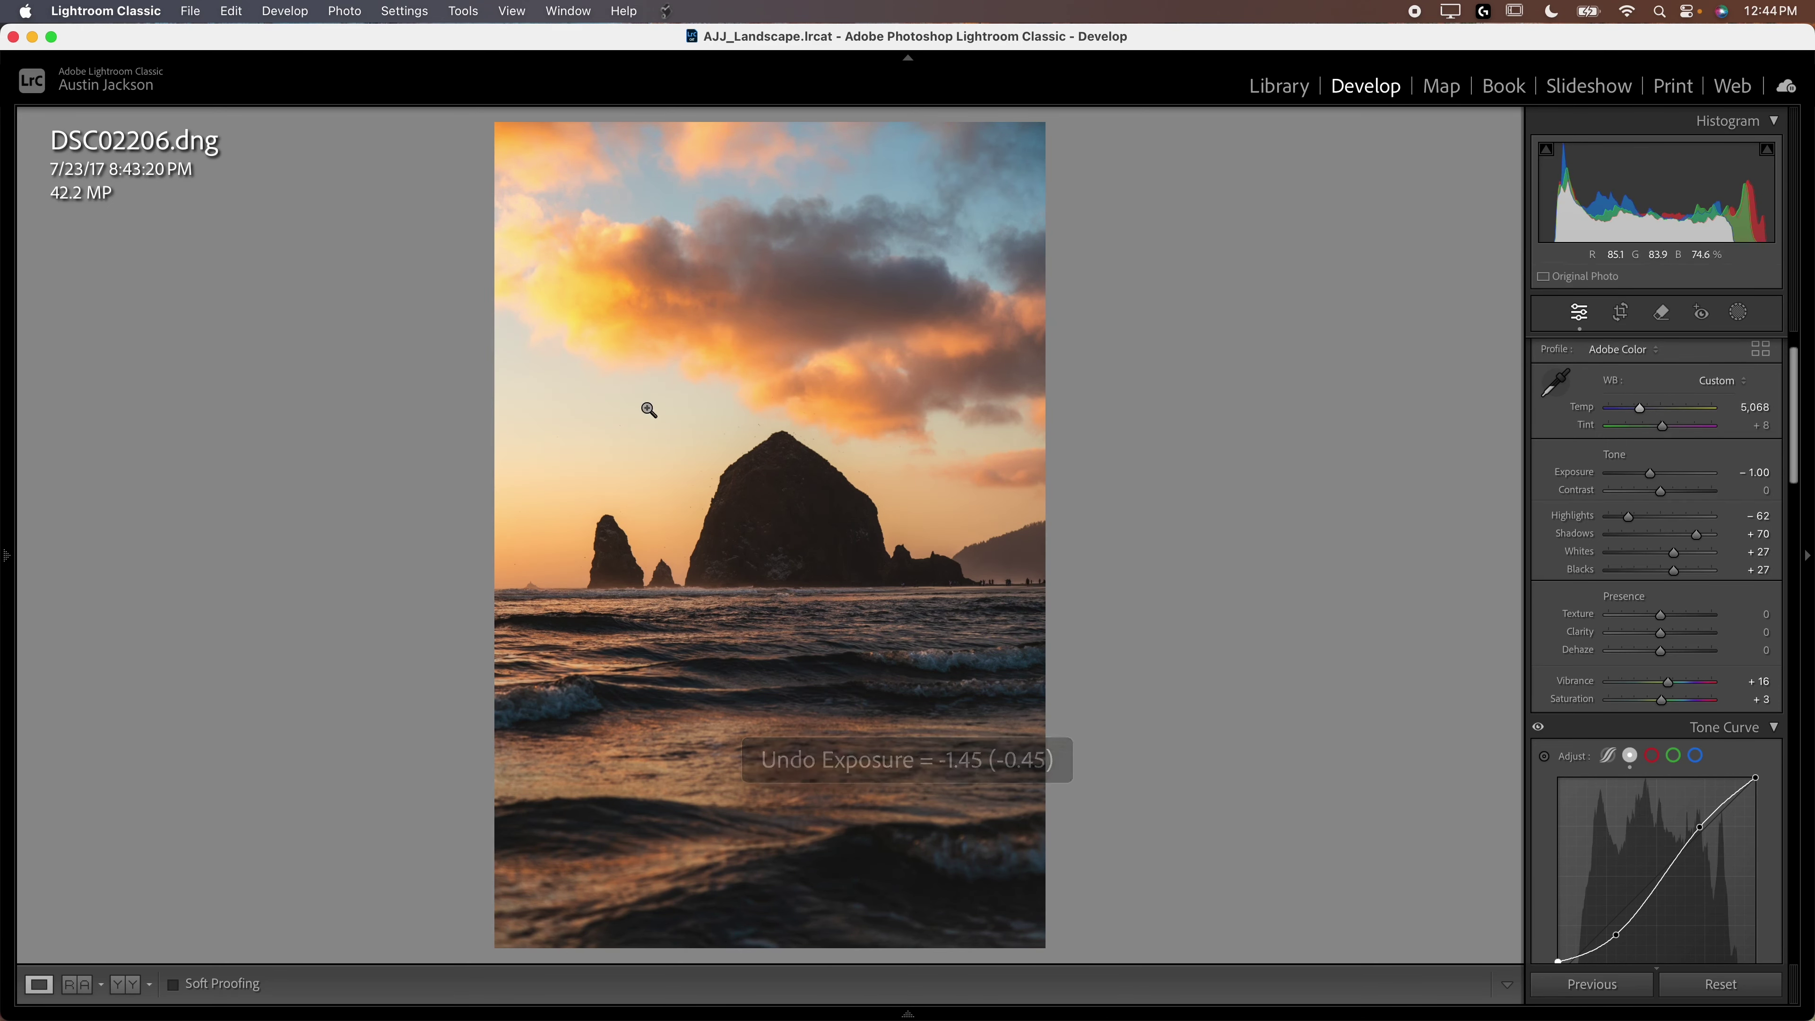
{"action": "left_click", "coordinate": [648, 410]}
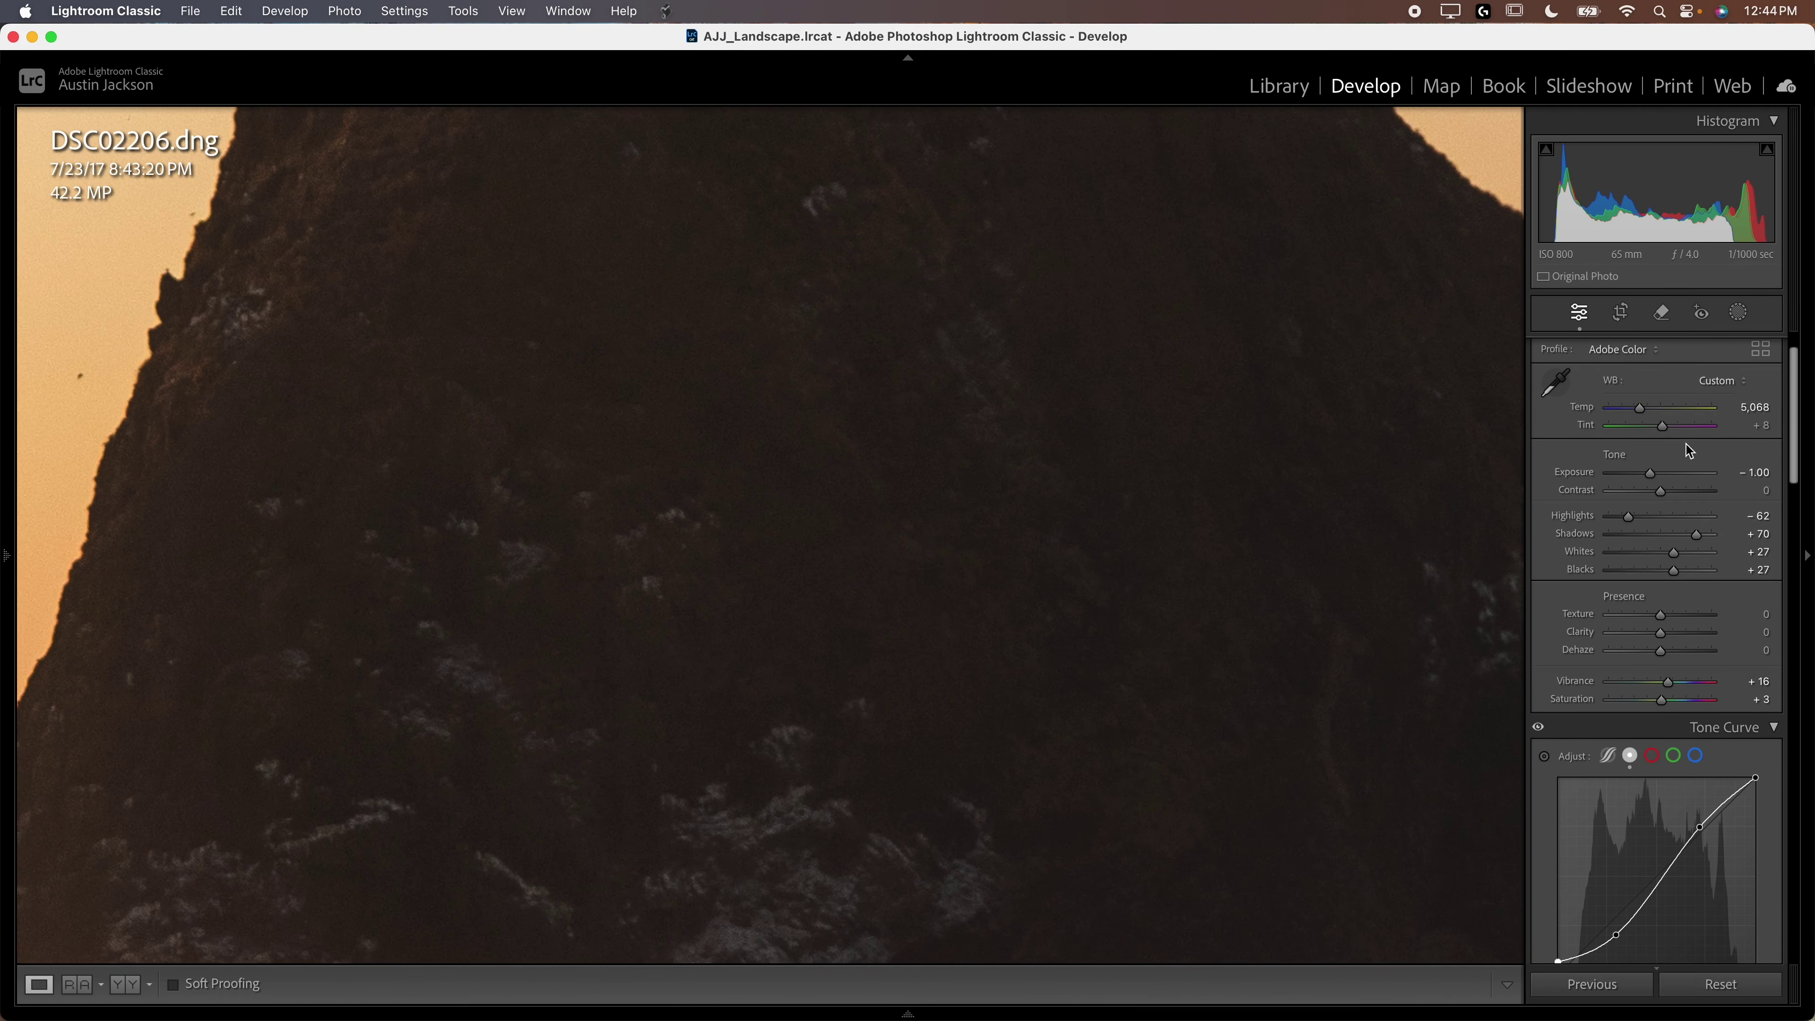
{"action": "mouse_move", "coordinate": [1640, 407]}
{"action": "left_mouse_down"}
{"action": "mouse_move", "coordinate": [1659, 406]}
{"action": "mouse_move", "coordinate": [1628, 425]}
{"action": "left_mouse_up"}
{"action": "key", "text": "super+z"}
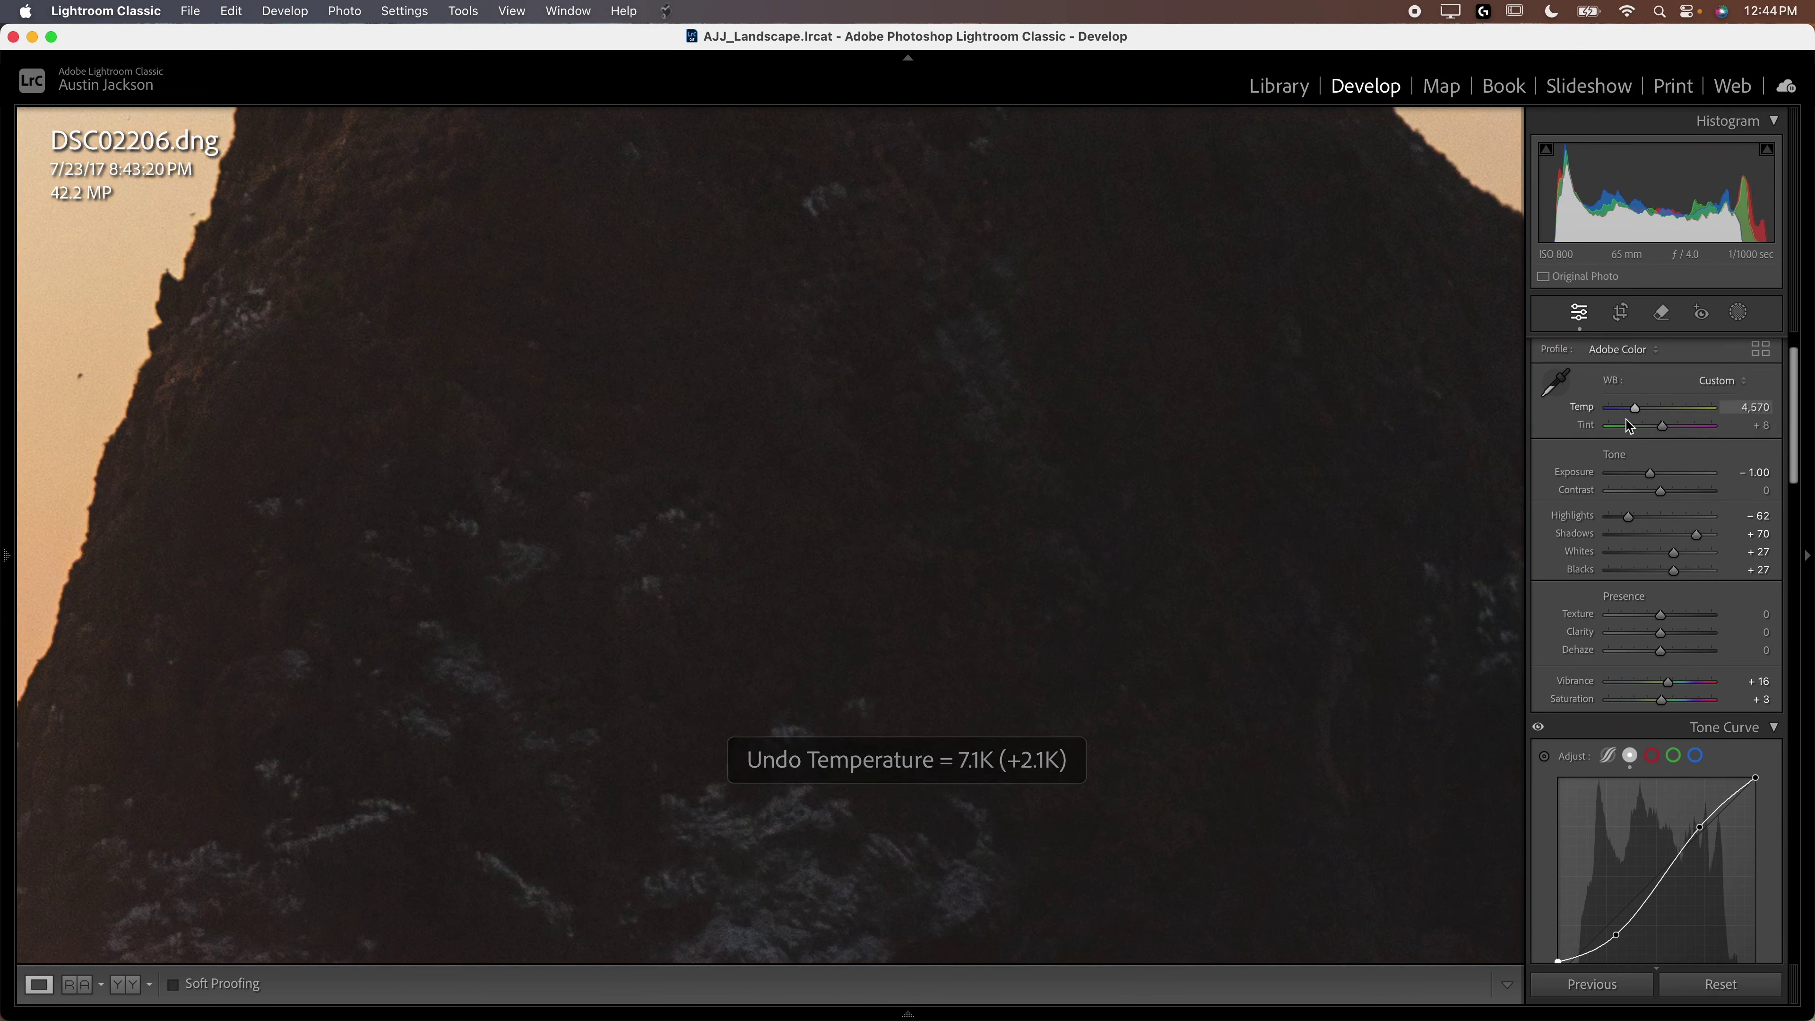
Sample neutral white balance from the rock, set Temp to about 4,920, and raise Blacks to +47
{"action": "left_click", "coordinate": [1555, 382]}
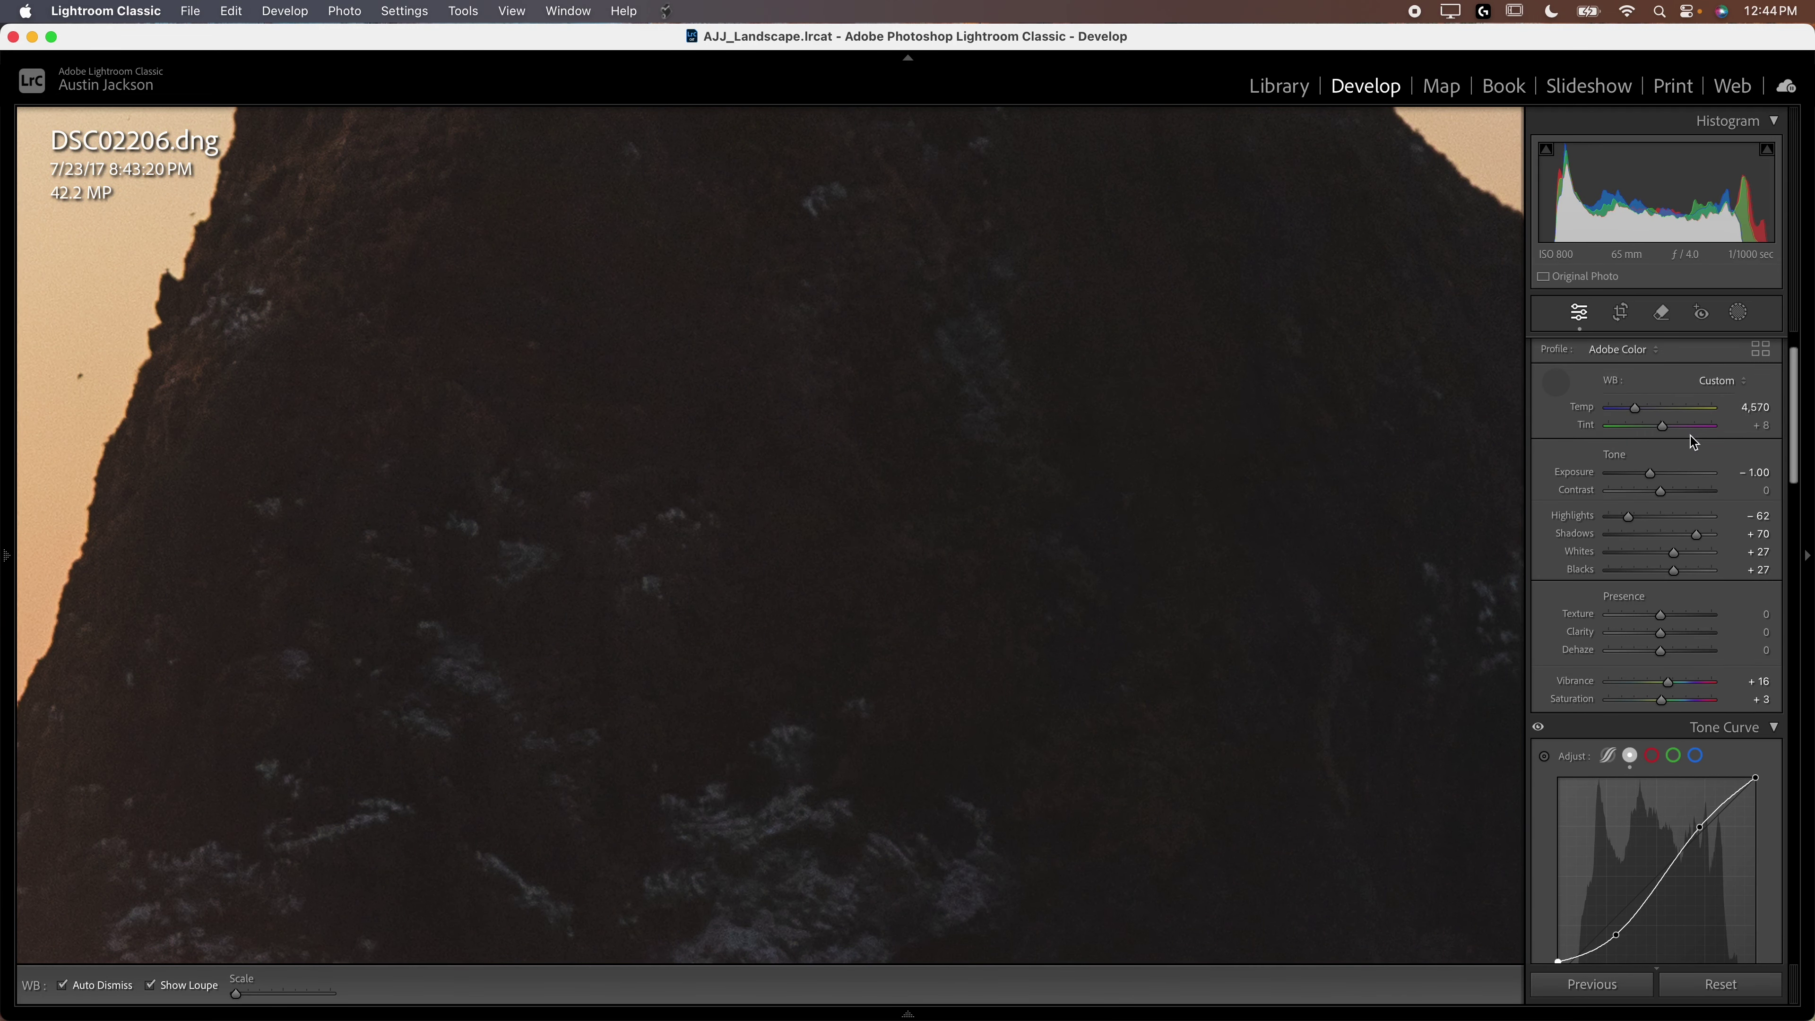
{"action": "left_click", "coordinate": [1213, 345]}
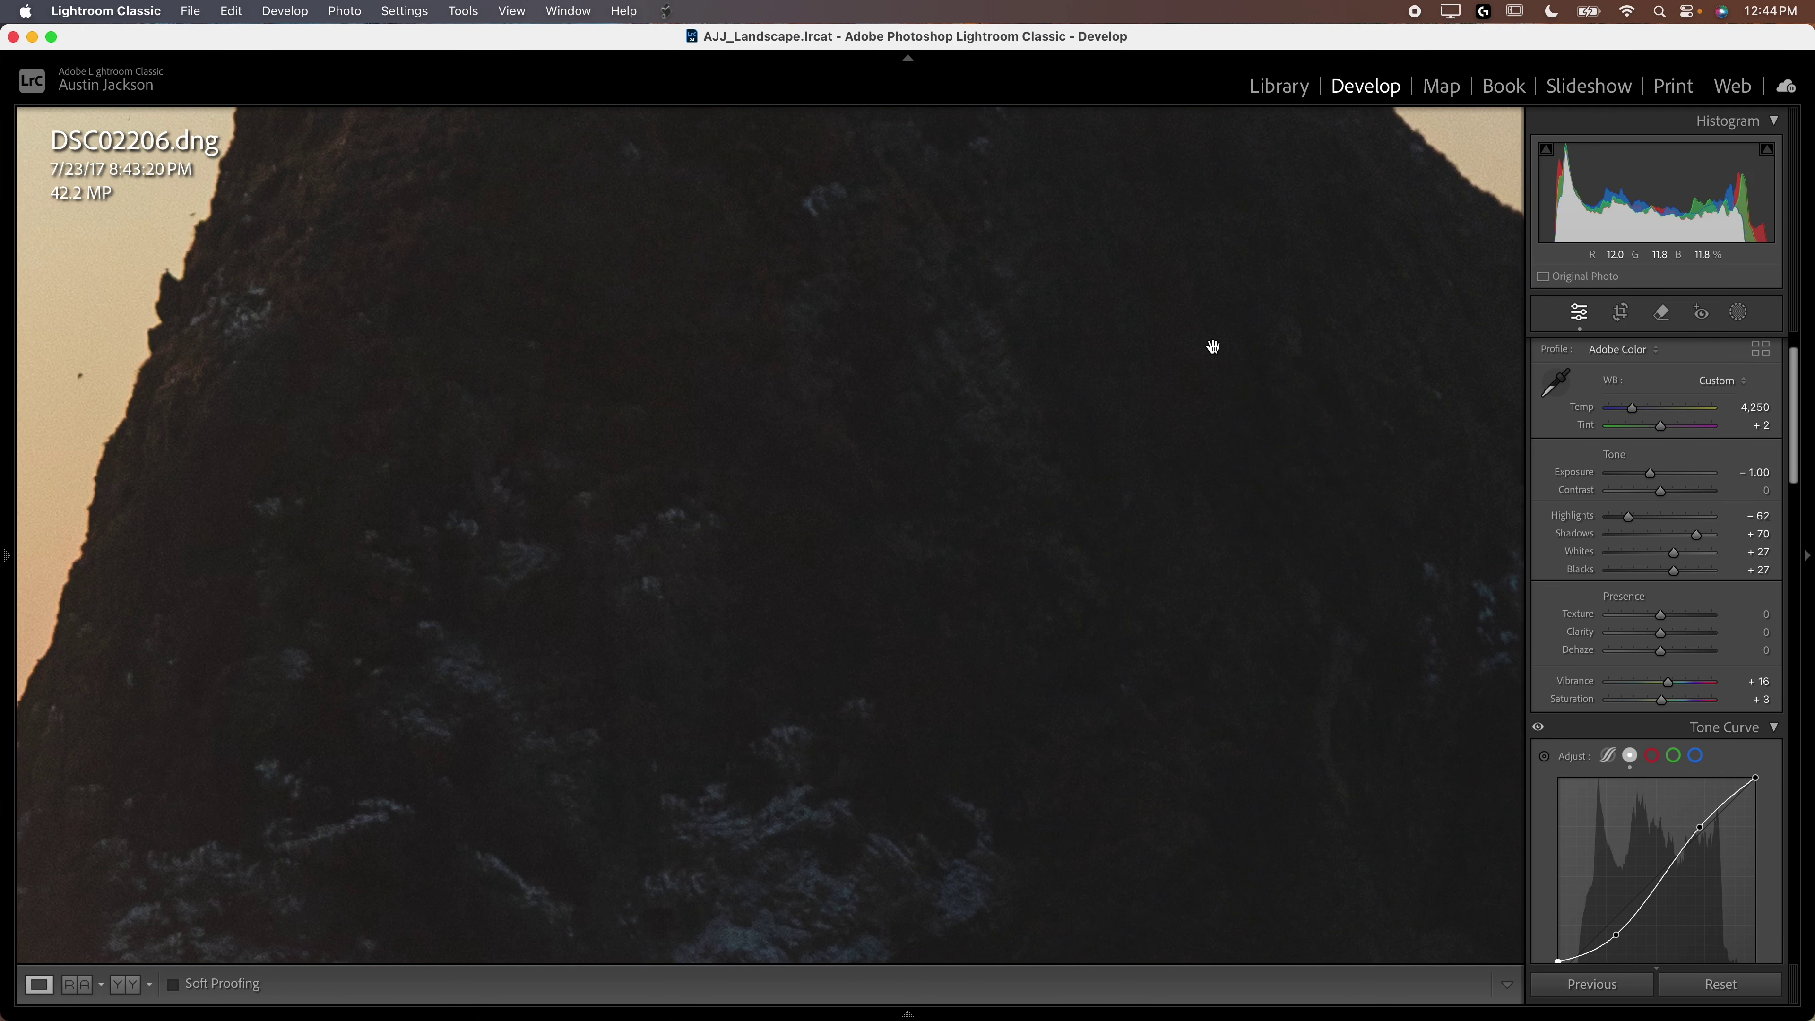
{"action": "left_click", "coordinate": [1213, 346]}
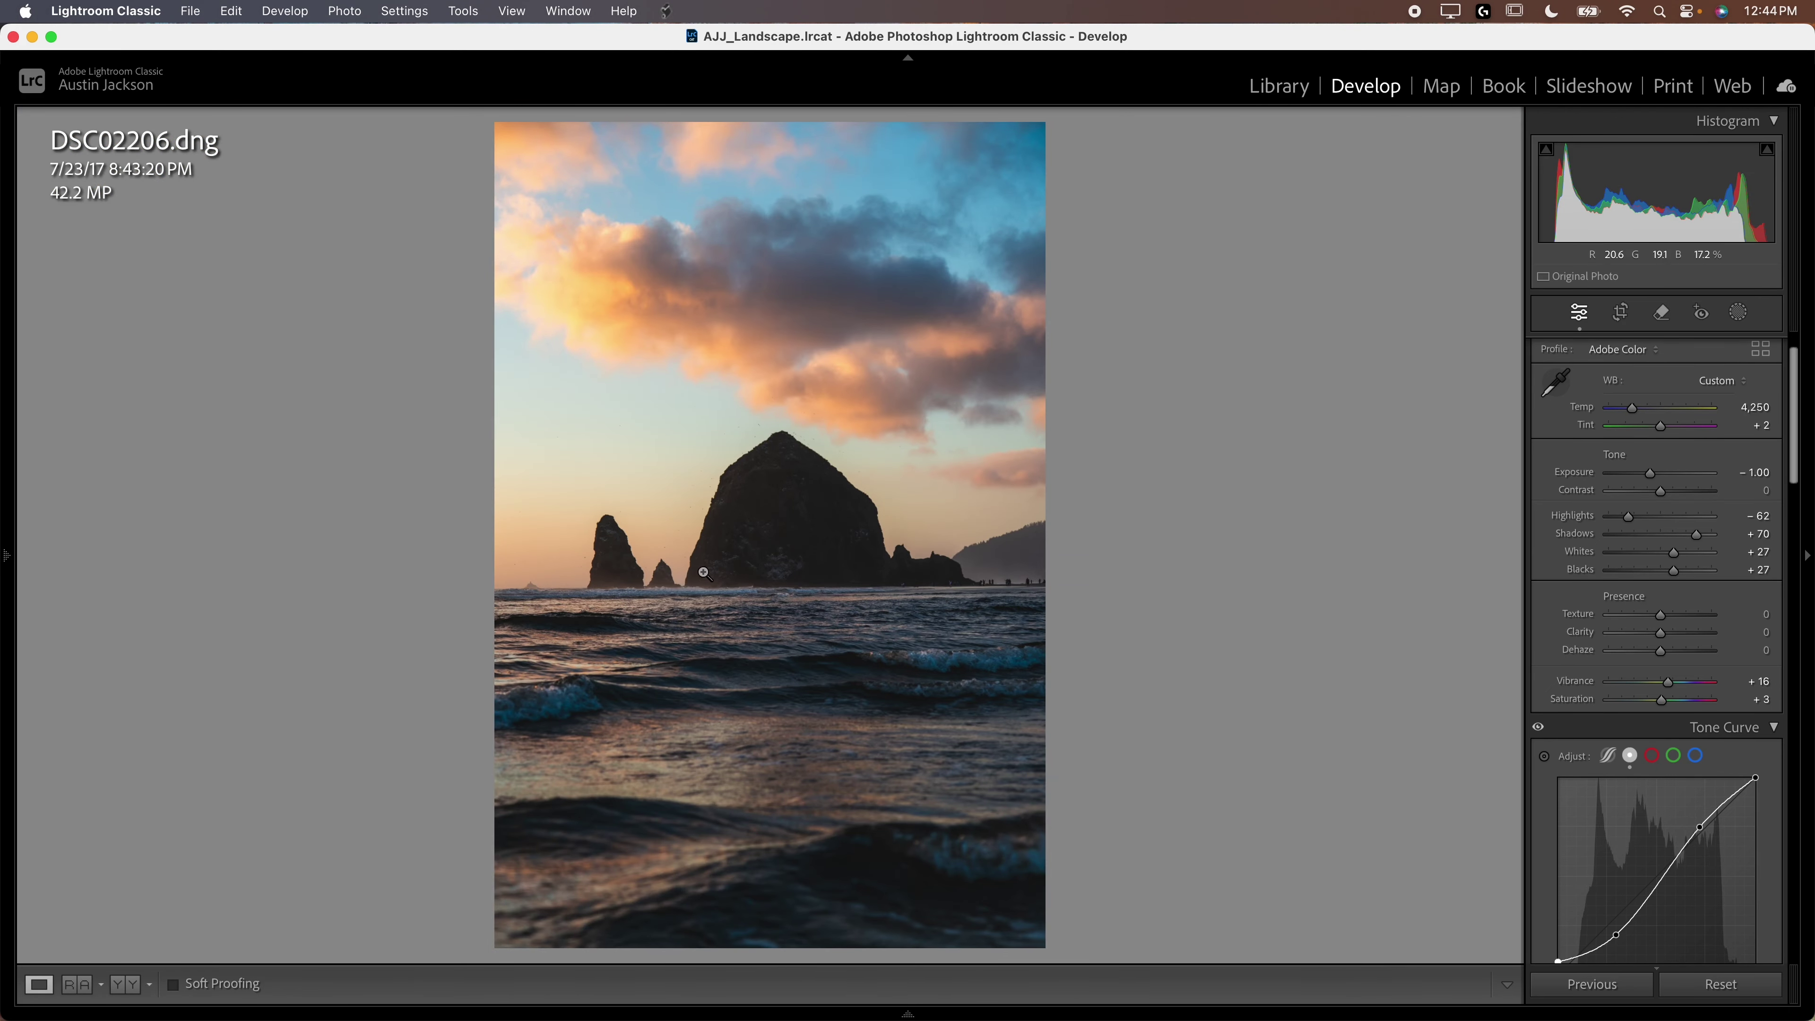
{"action": "left_click", "coordinate": [1638, 413]}
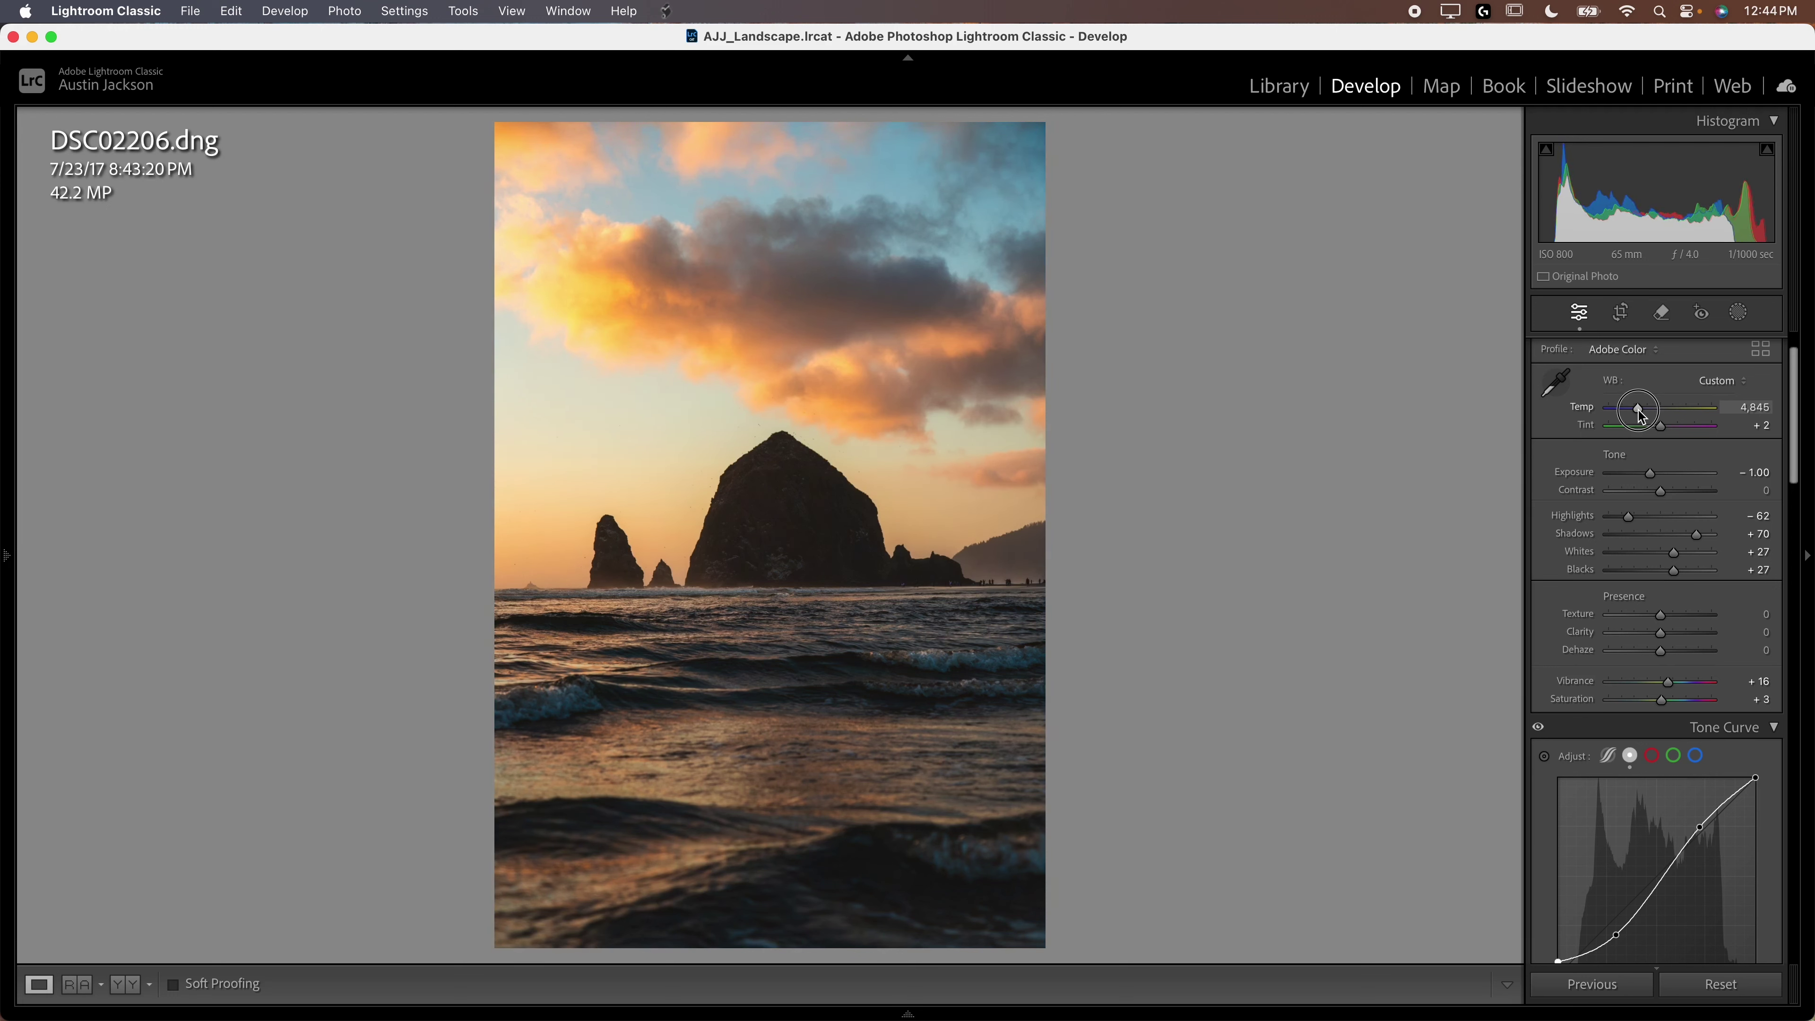
{"action": "left_click_drag", "start_coordinate": [1638, 410], "coordinate": [1636, 413]}
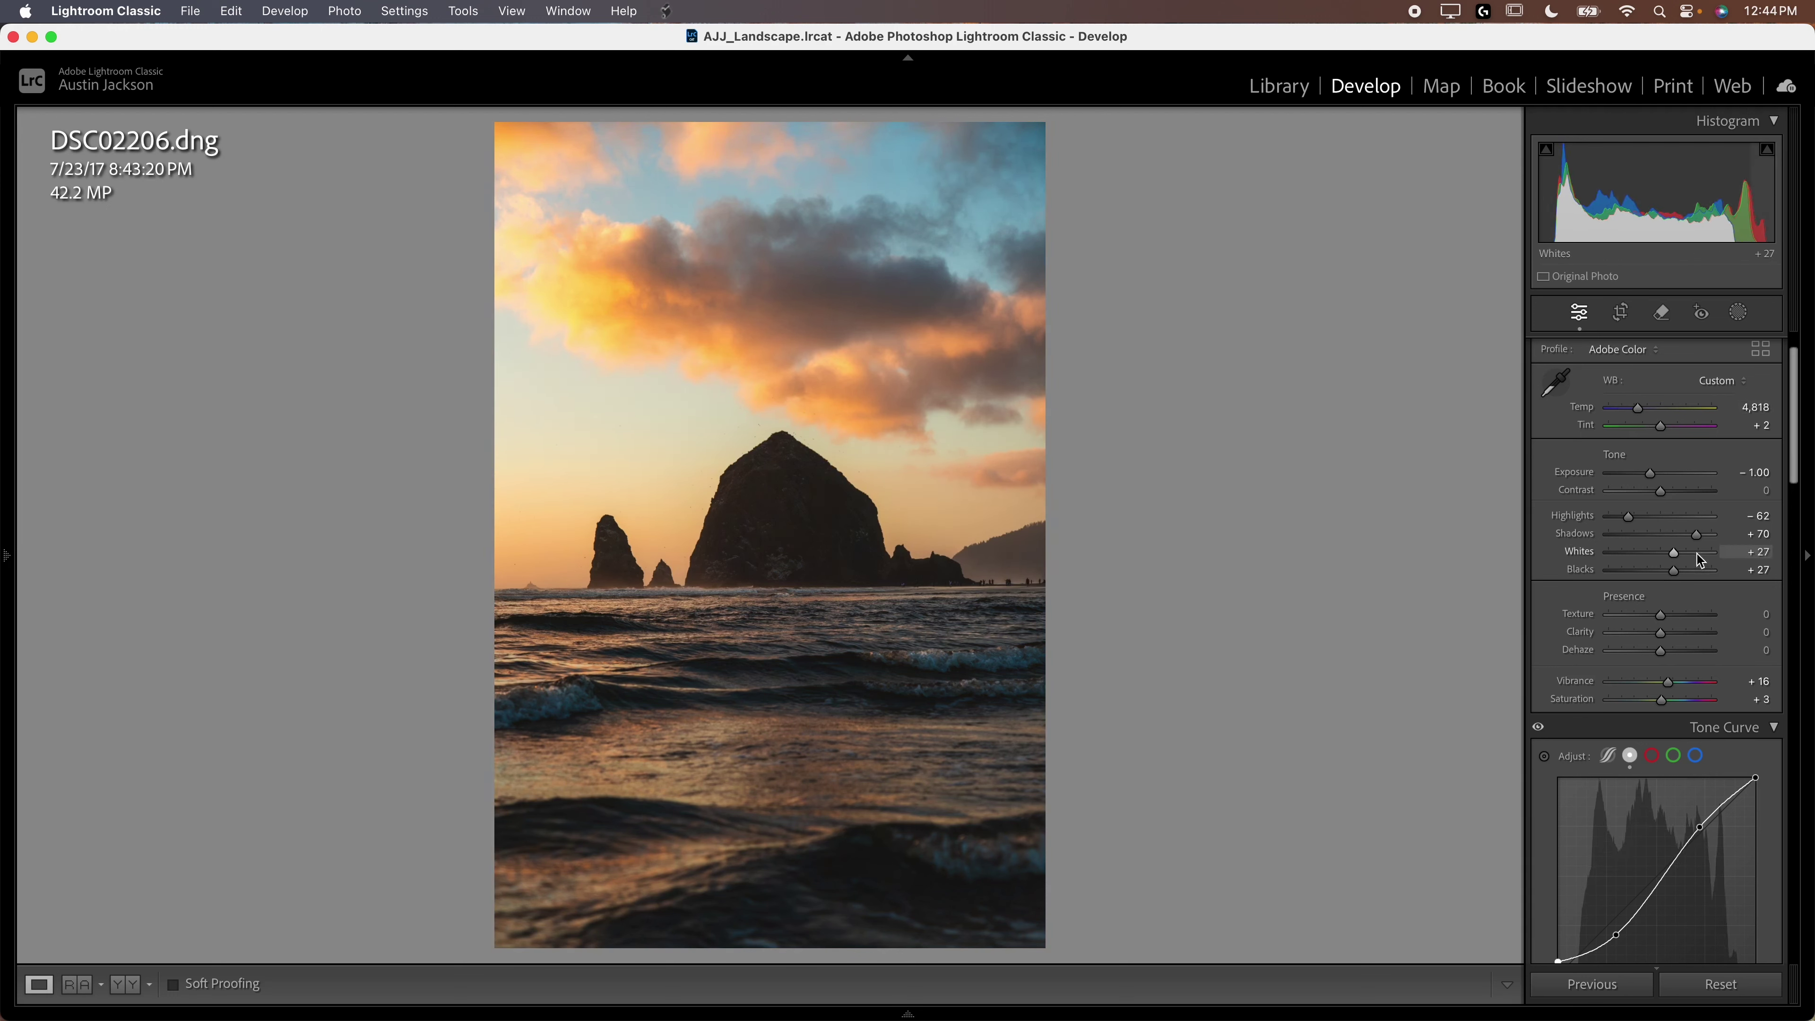
{"action": "left_click_drag", "start_coordinate": [1674, 571], "coordinate": [1687, 579]}
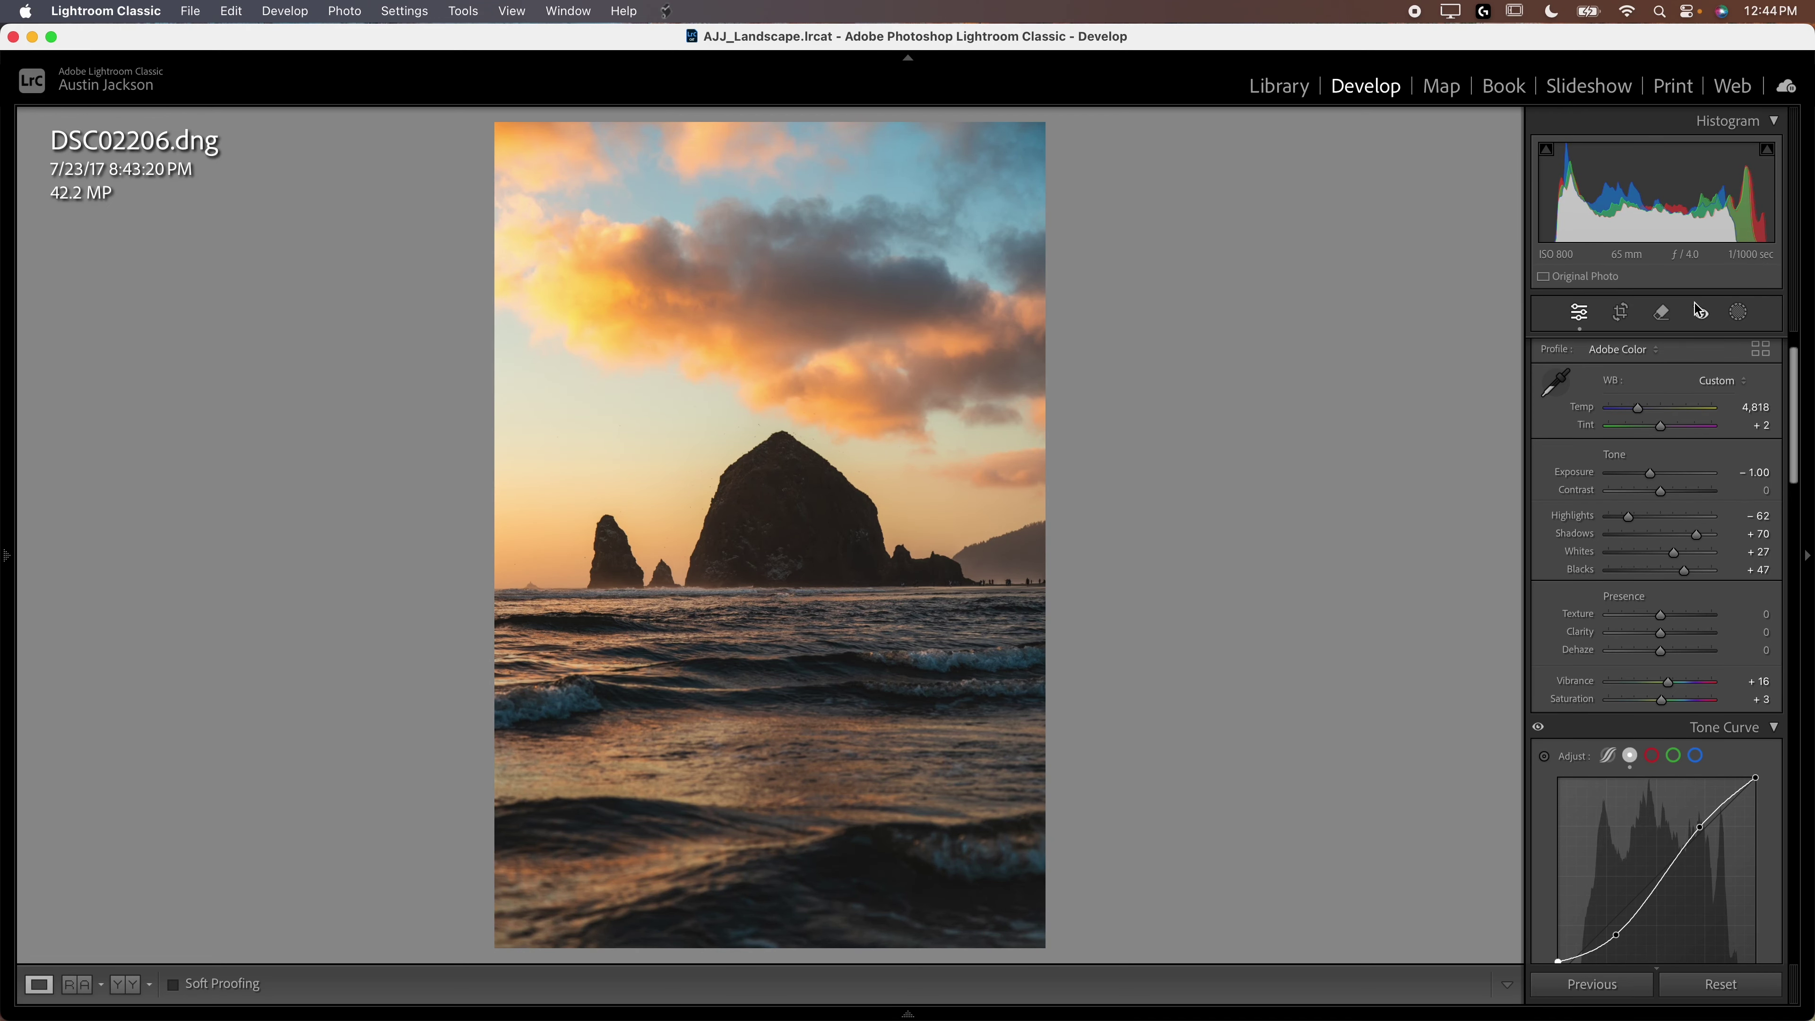
{"action": "mouse_move", "coordinate": [899, 1001]}
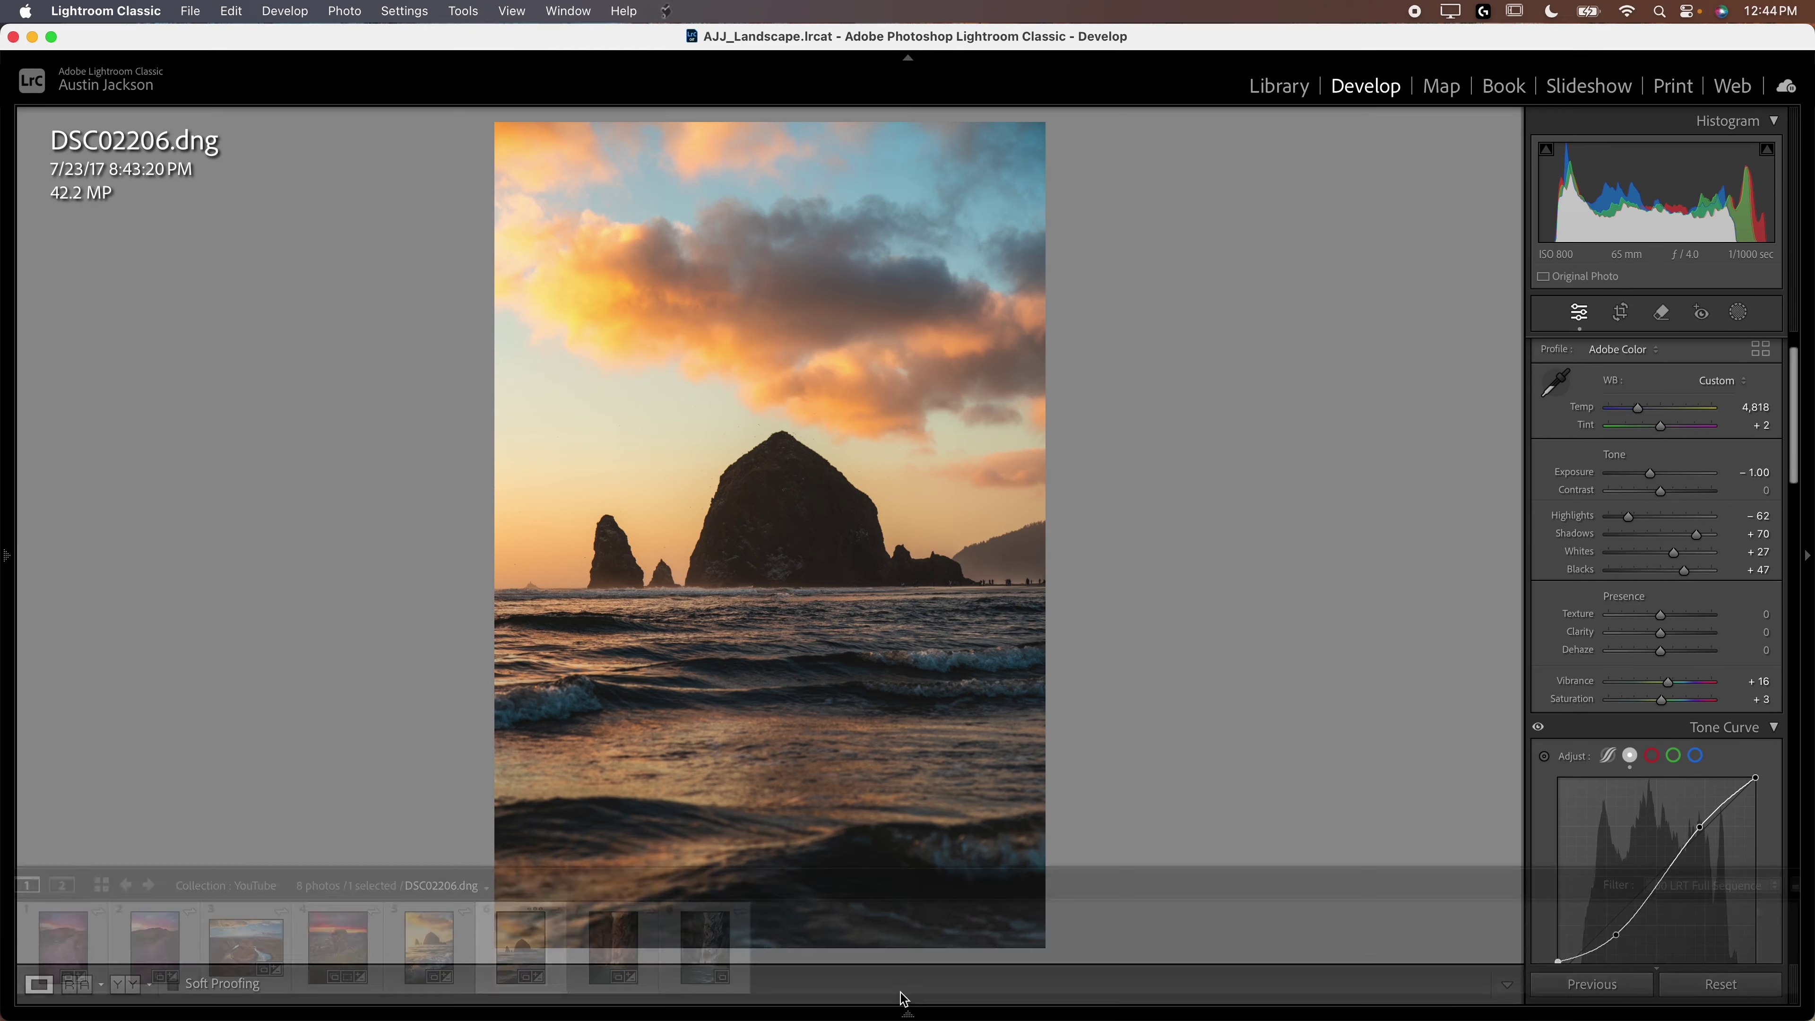
Switch to Compare view for the two selected sea-stack photos
{"action": "key", "text": "c"}
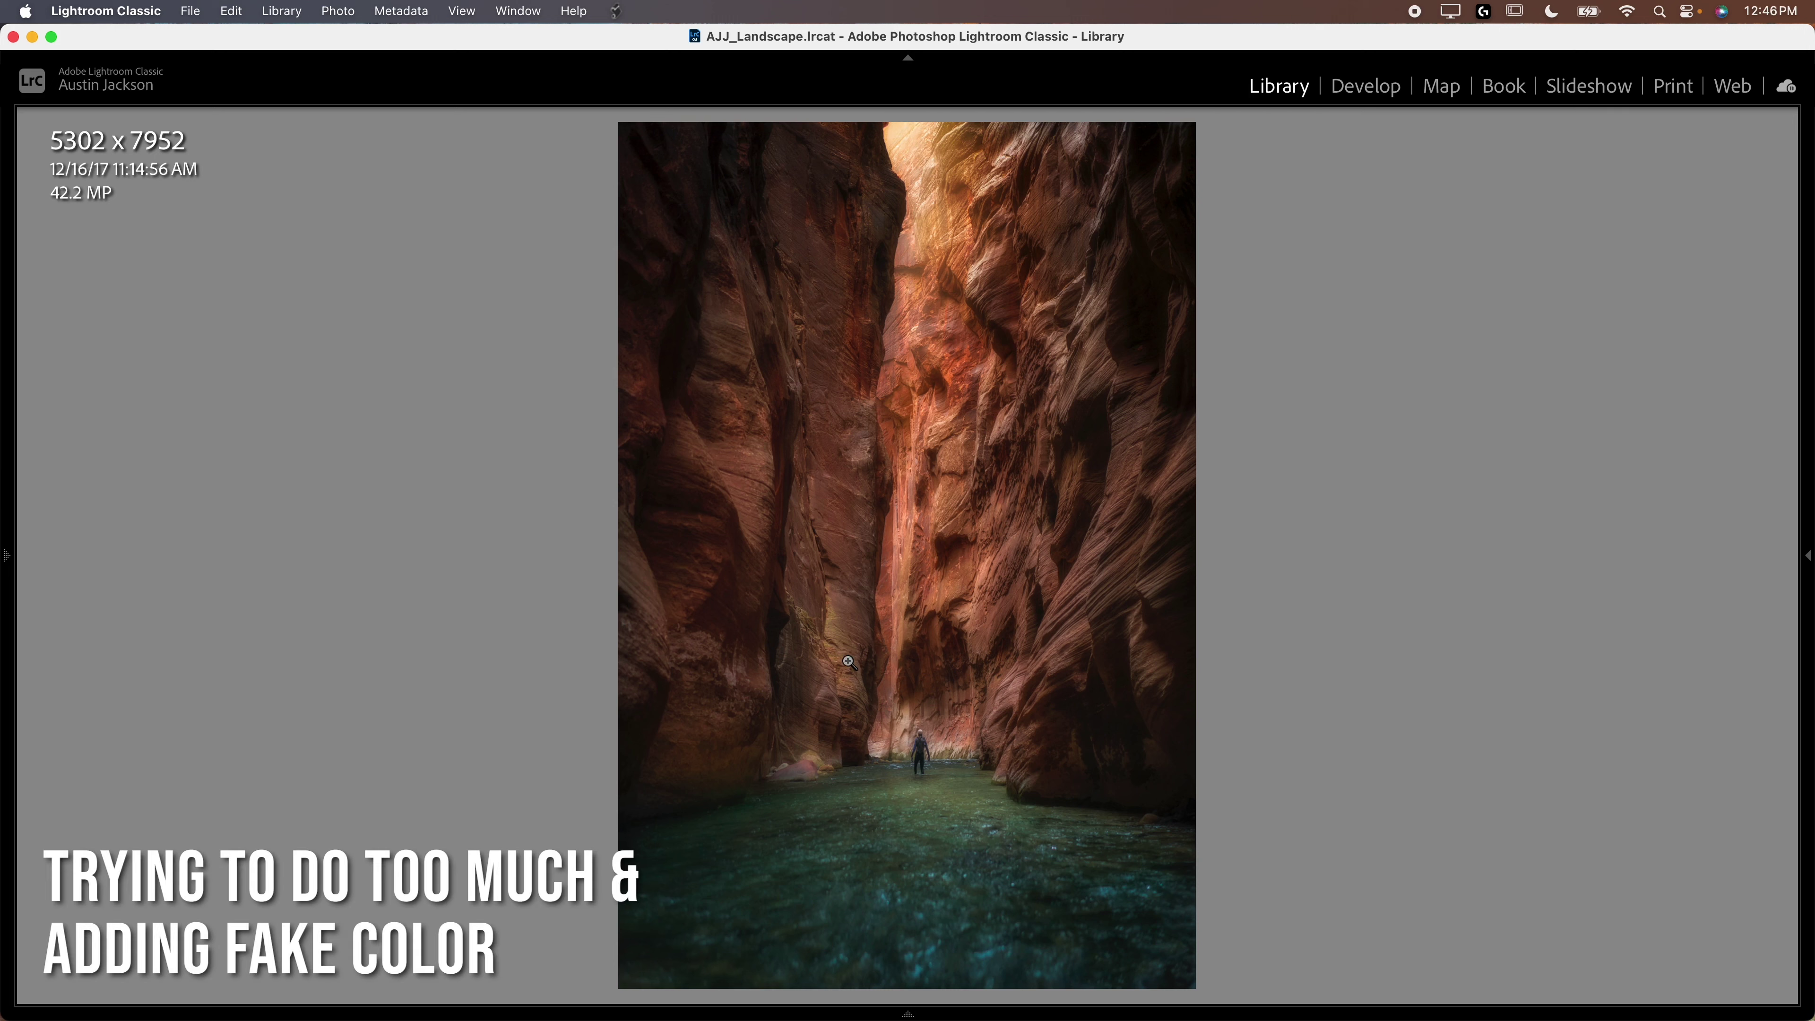
Zoom in on the hiker and river in the warm canyon edit, then return to the full view
{"action": "left_click", "coordinate": [932, 730]}
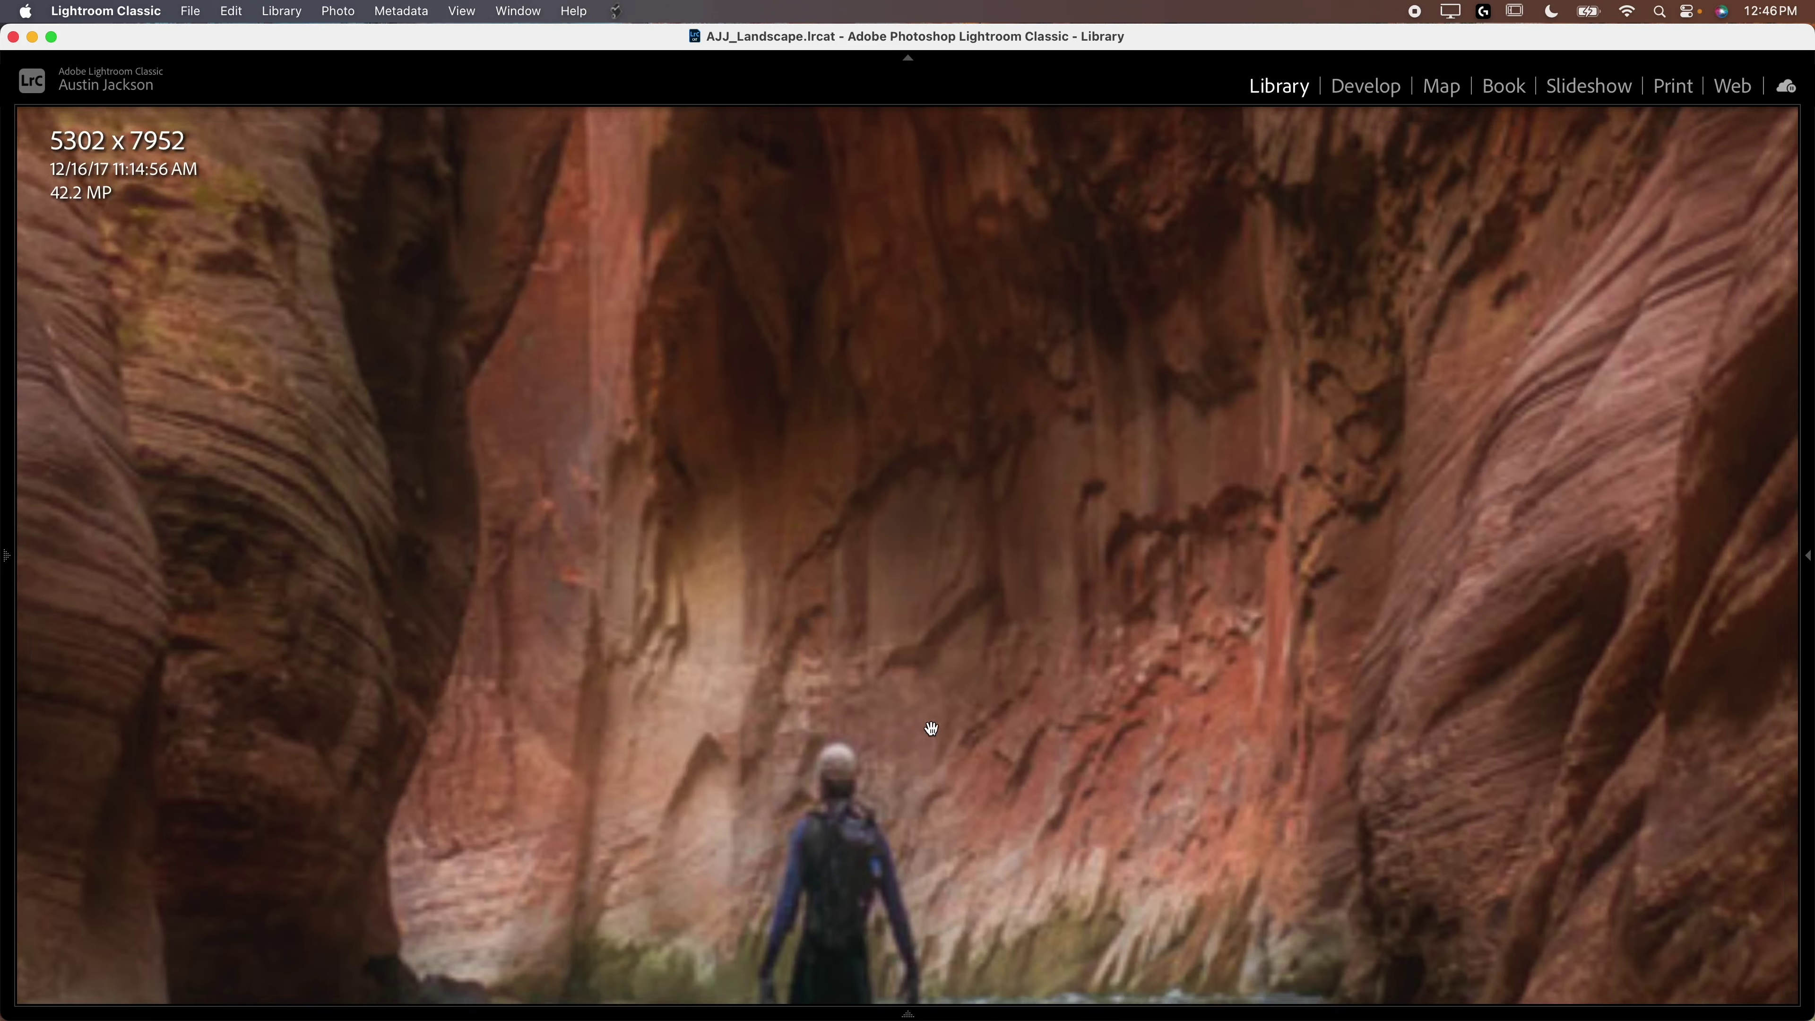
{"action": "scroll", "coordinate": [935, 763], "scroll_direction": "down", "scroll_amount": 5}
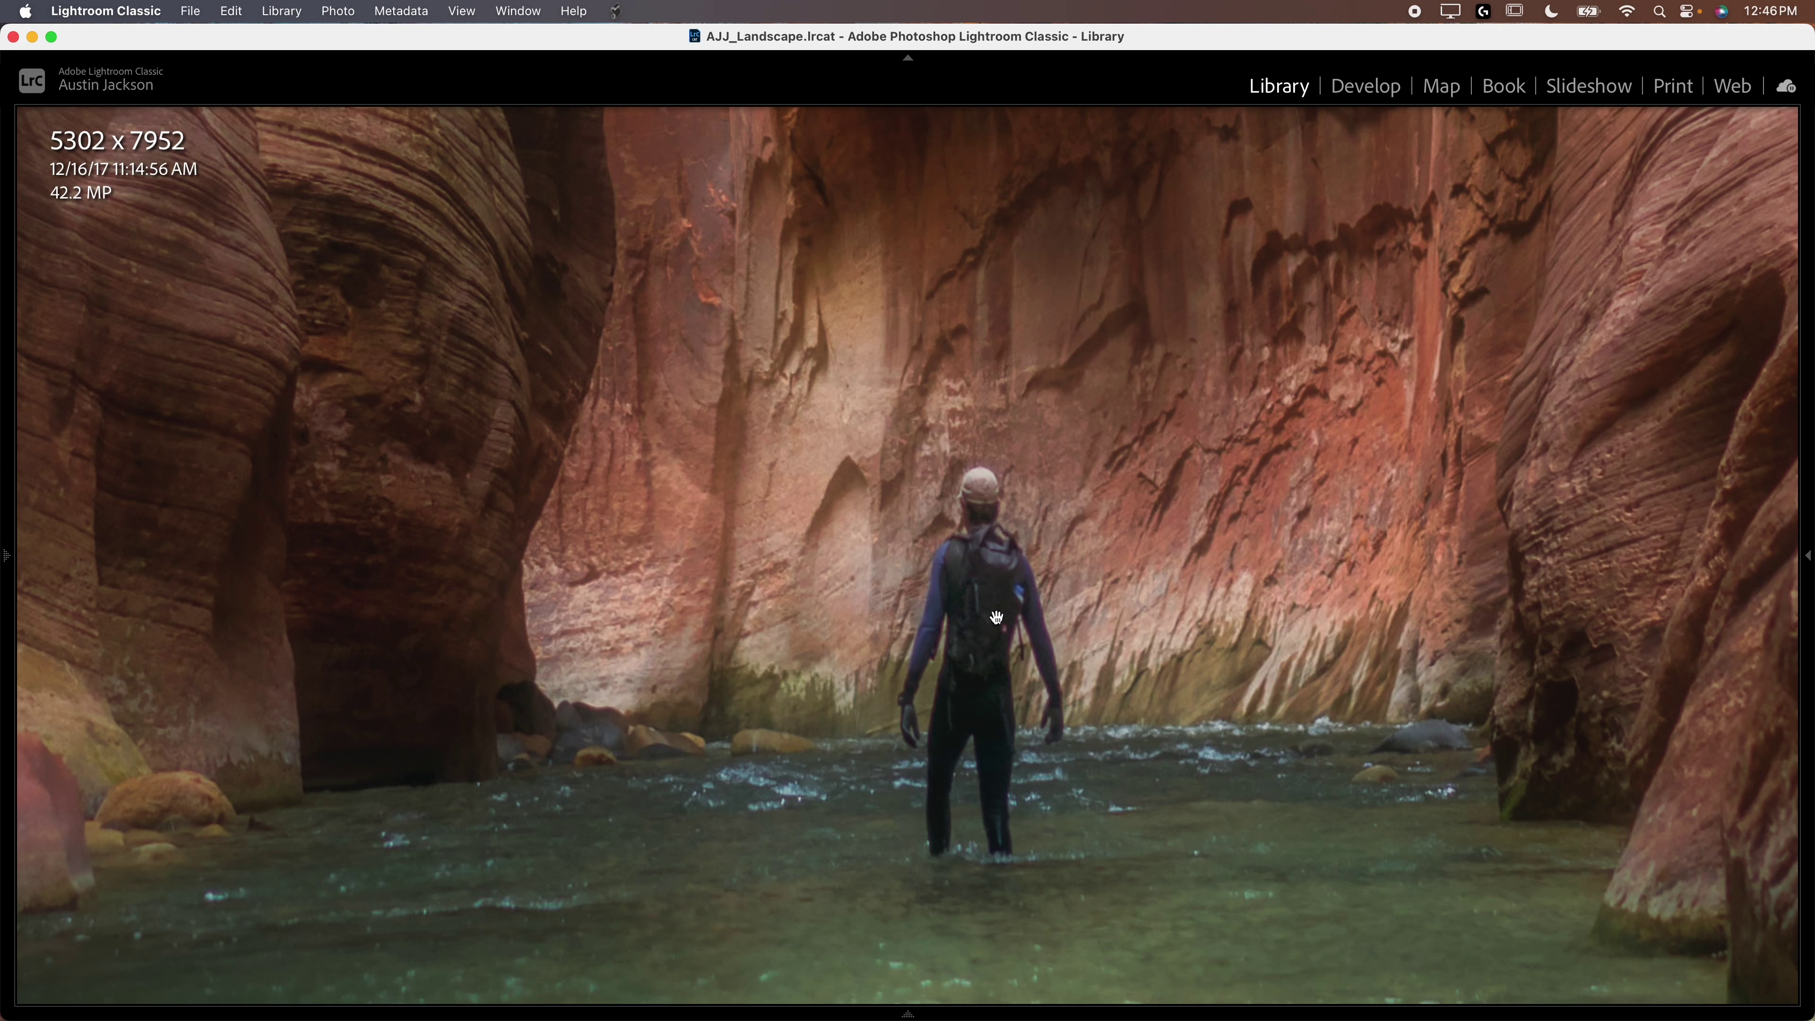
{"action": "left_click_drag", "start_coordinate": [1001, 693], "coordinate": [987, 567]}
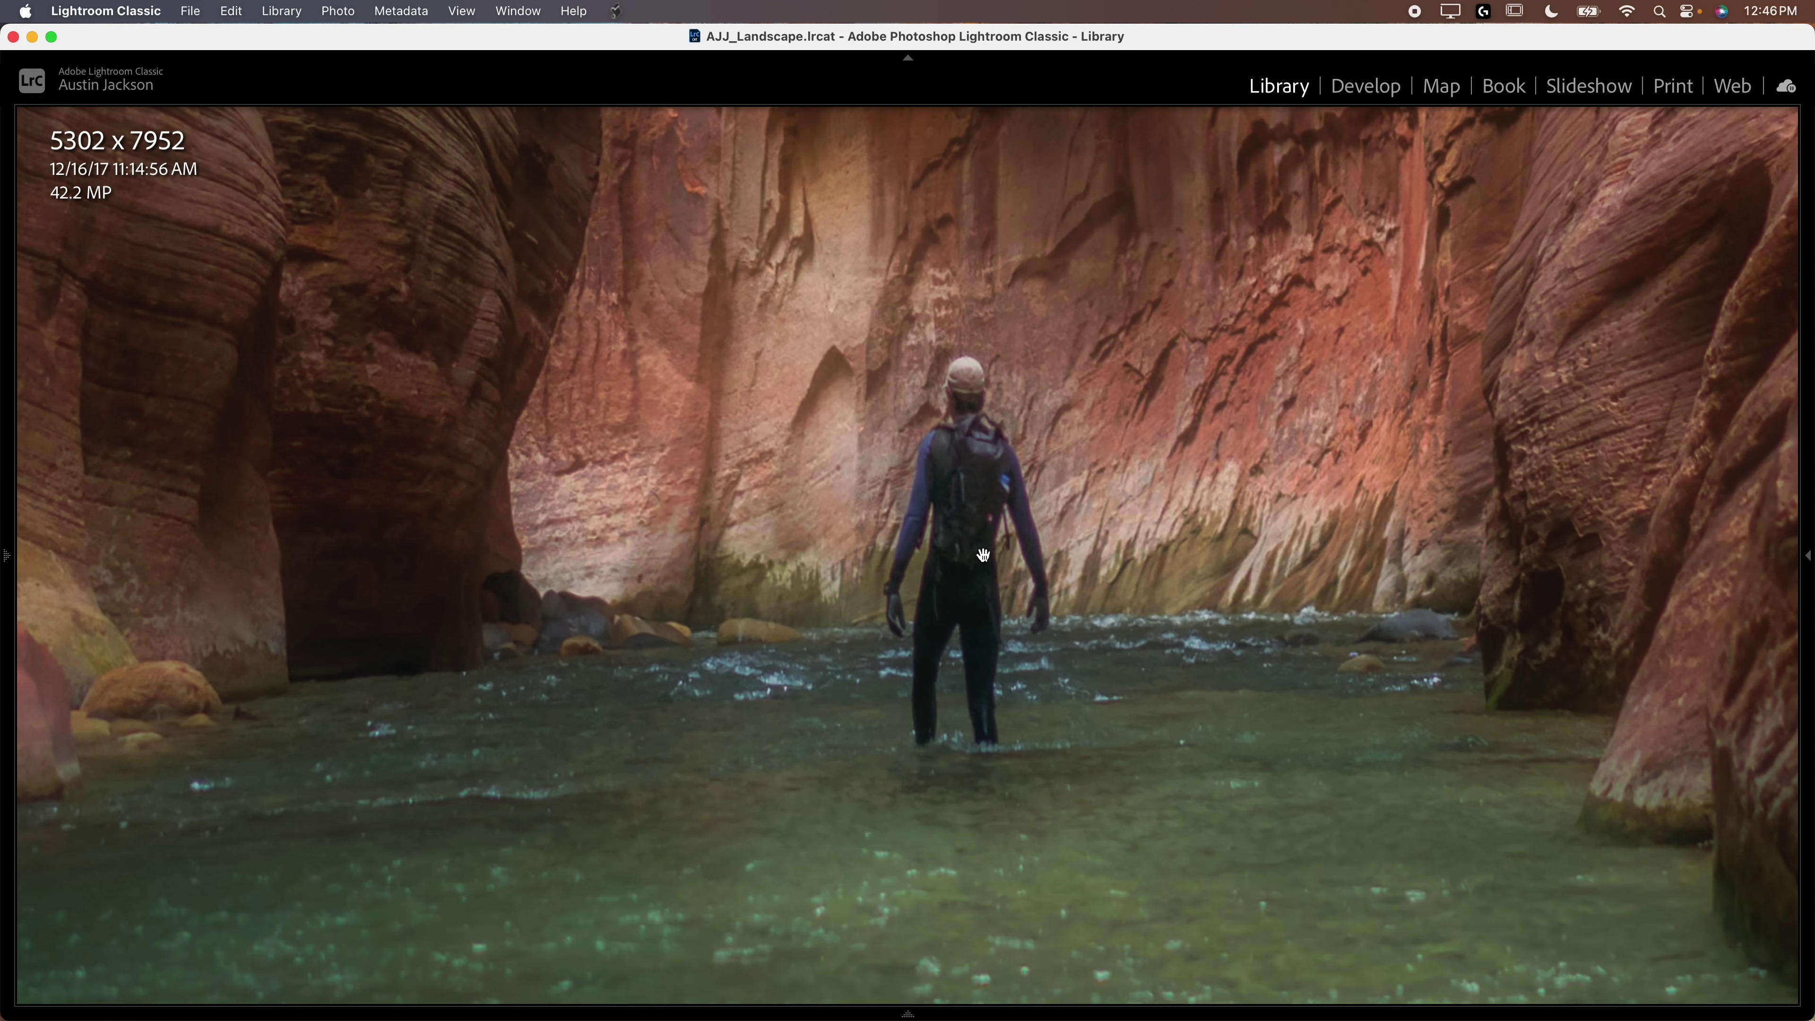
{"action": "left_click", "coordinate": [974, 581]}
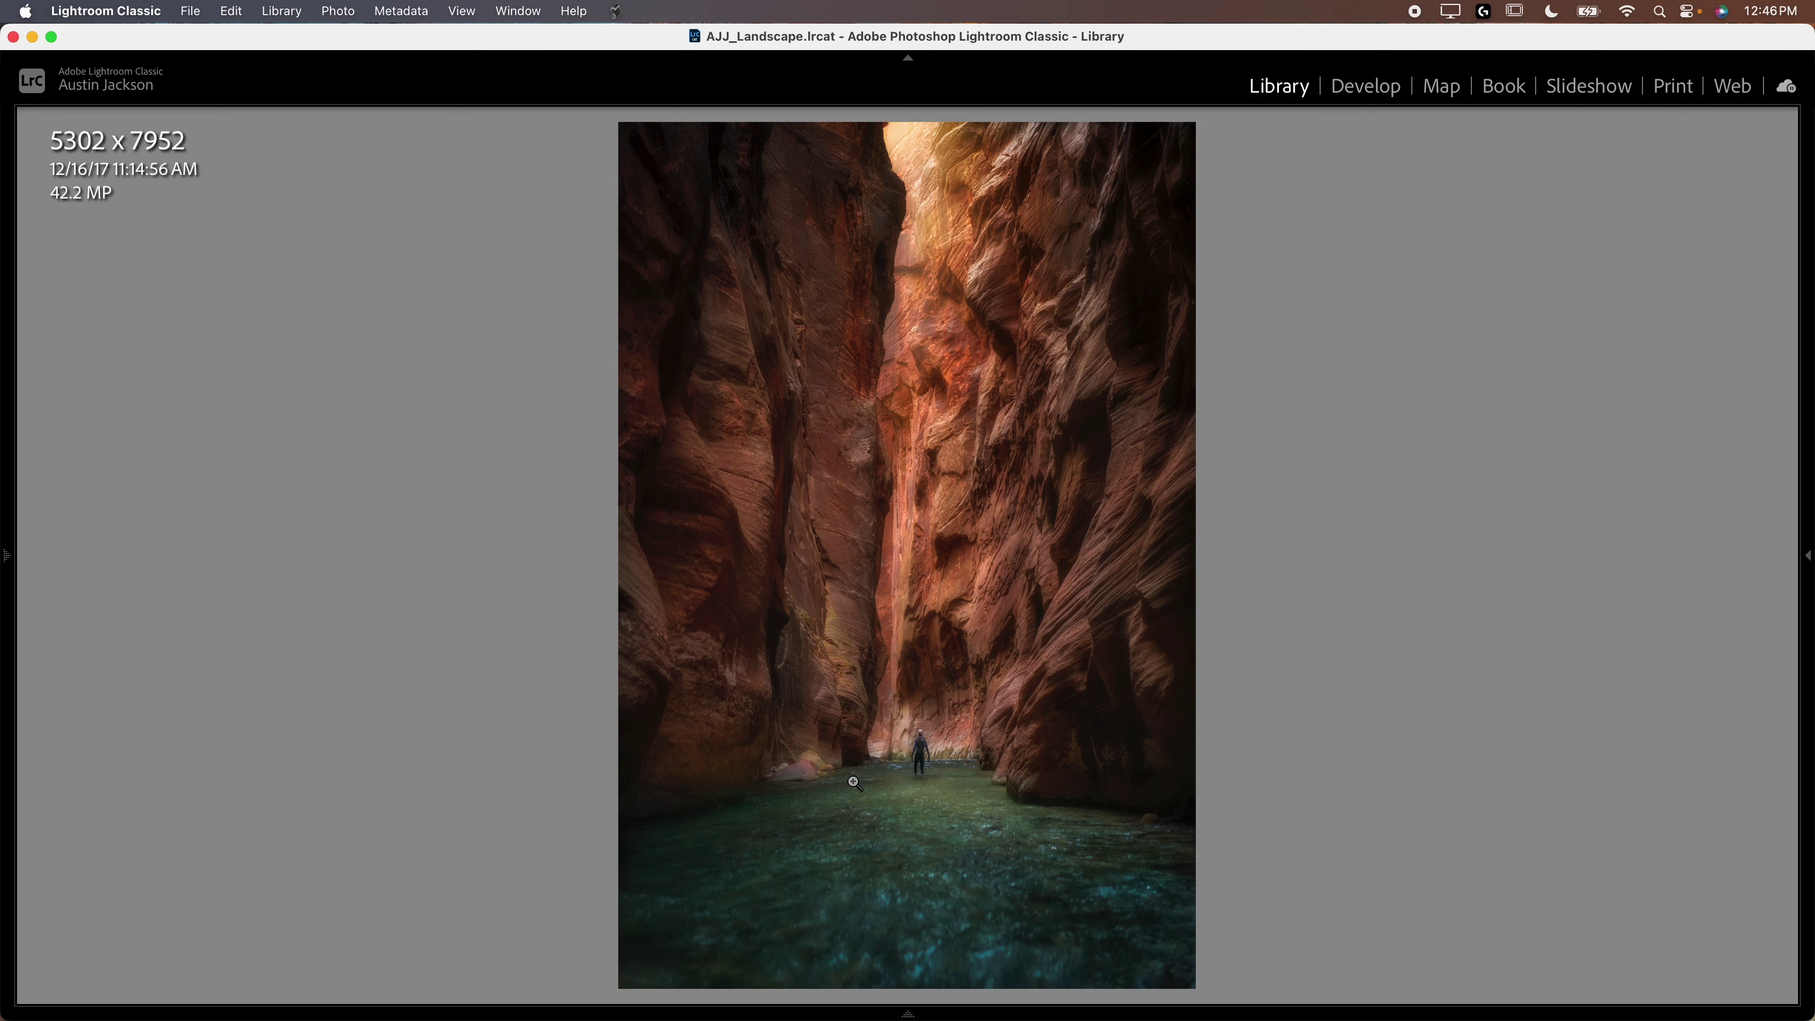
Compare the warm edit with the unedited canyon raw DSC01291.dng and open the raw in Develop
{"action": "key", "text": "Right"}
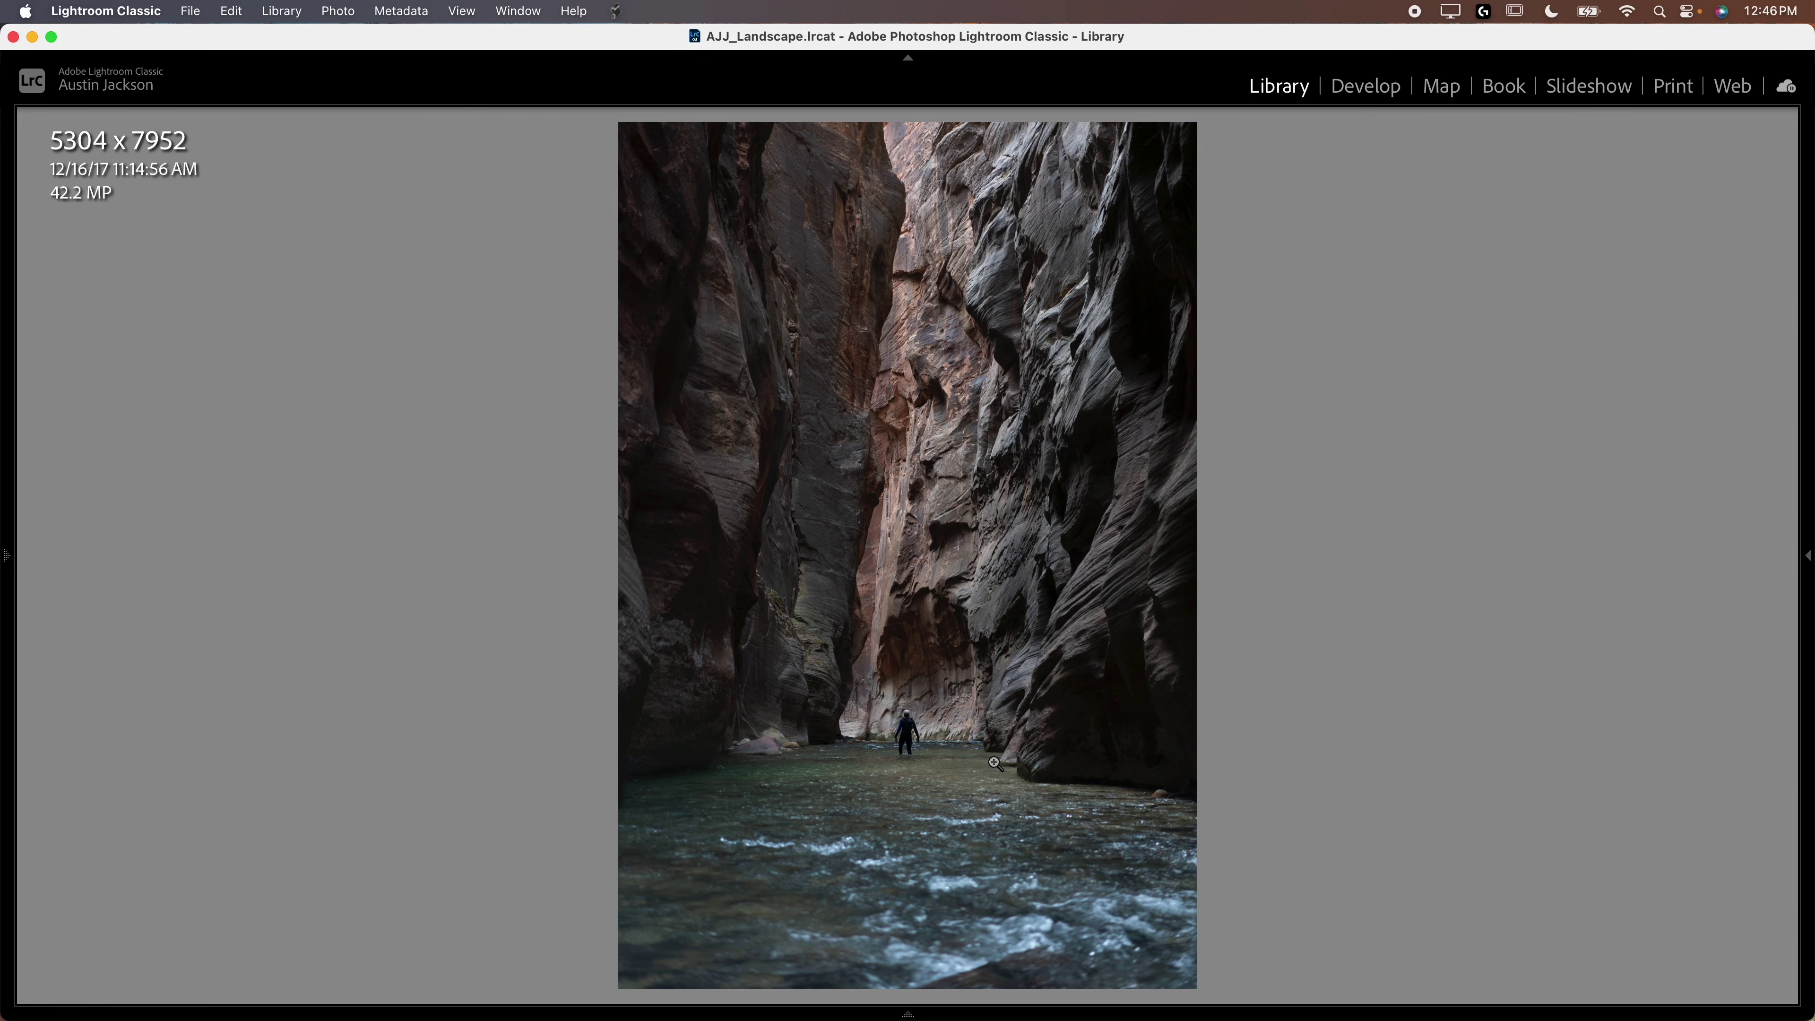
{"action": "key", "text": "Left"}
{"action": "key", "text": "Right"}
{"action": "left_click", "coordinate": [1364, 84]}
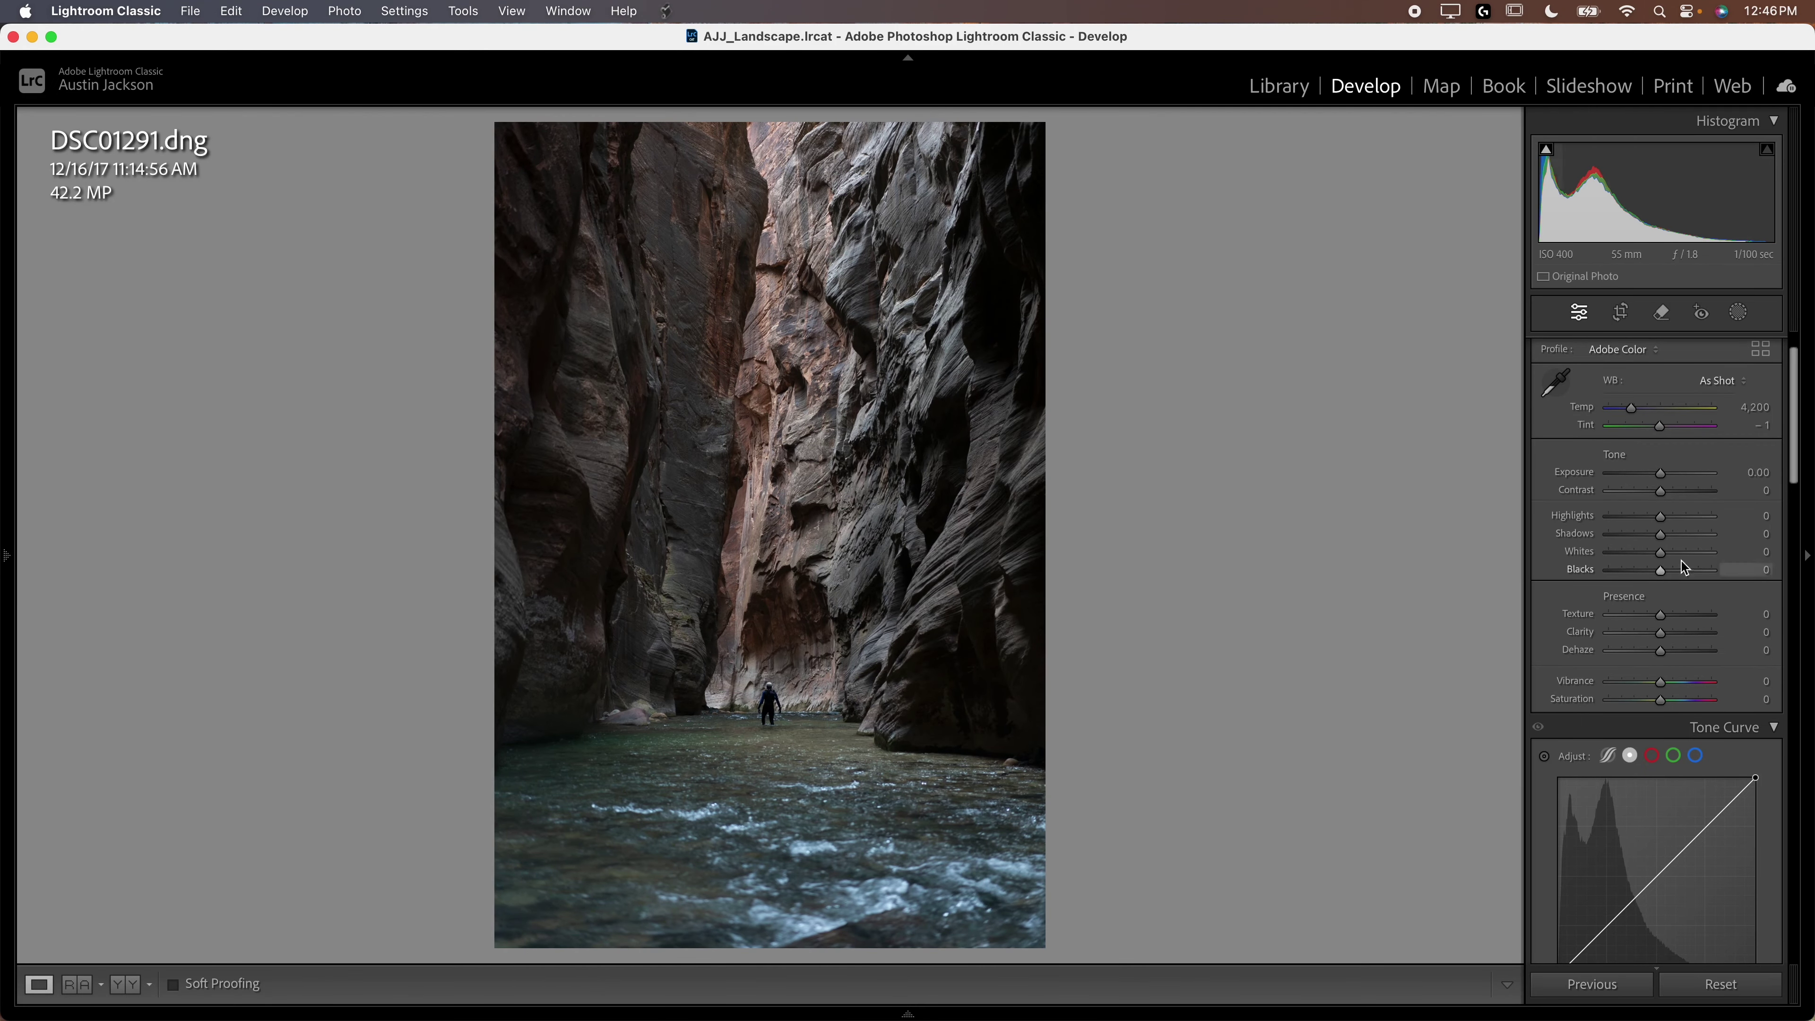
Set Highlights −45, Whites +26 and Blacks +38 on the canyon raw
{"action": "mouse_move", "coordinate": [1660, 516]}
{"action": "left_mouse_down"}
{"action": "mouse_move", "coordinate": [1631, 519]}
{"action": "mouse_move", "coordinate": [1677, 536]}
{"action": "left_mouse_up"}
{"action": "scroll", "coordinate": [1646, 736], "scroll_direction": "down", "scroll_amount": 3}
{"action": "mouse_move", "coordinate": [1660, 399]}
{"action": "left_mouse_down"}
{"action": "mouse_move", "coordinate": [1689, 398]}
{"action": "mouse_move", "coordinate": [1679, 417]}
{"action": "left_mouse_up"}
{"action": "mouse_move", "coordinate": [1660, 529]}
{"action": "left_mouse_down"}
{"action": "mouse_move", "coordinate": [1684, 558]}
{"action": "mouse_move", "coordinate": [1676, 529]}
{"action": "left_mouse_up"}
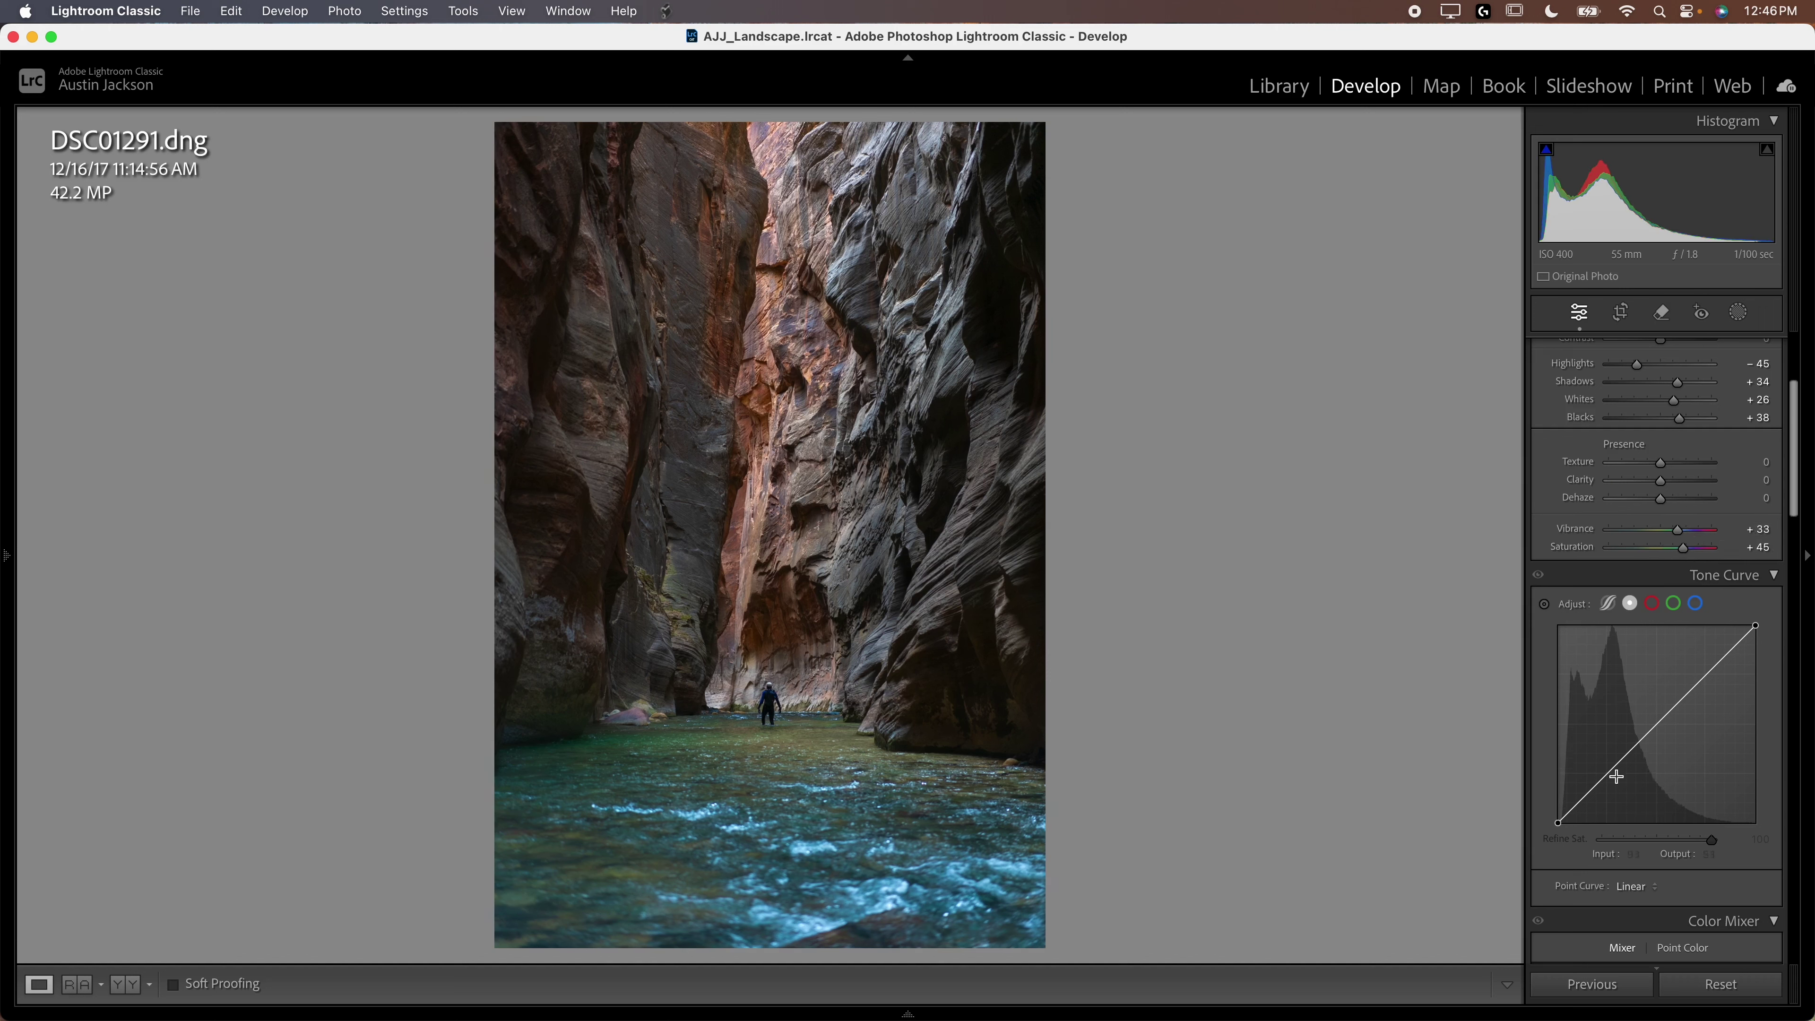
Set Vibrance +33 and shape an S-curve with brighter upper tones and a raised black point
{"action": "left_click_drag", "start_coordinate": [1613, 768], "coordinate": [1614, 781]}
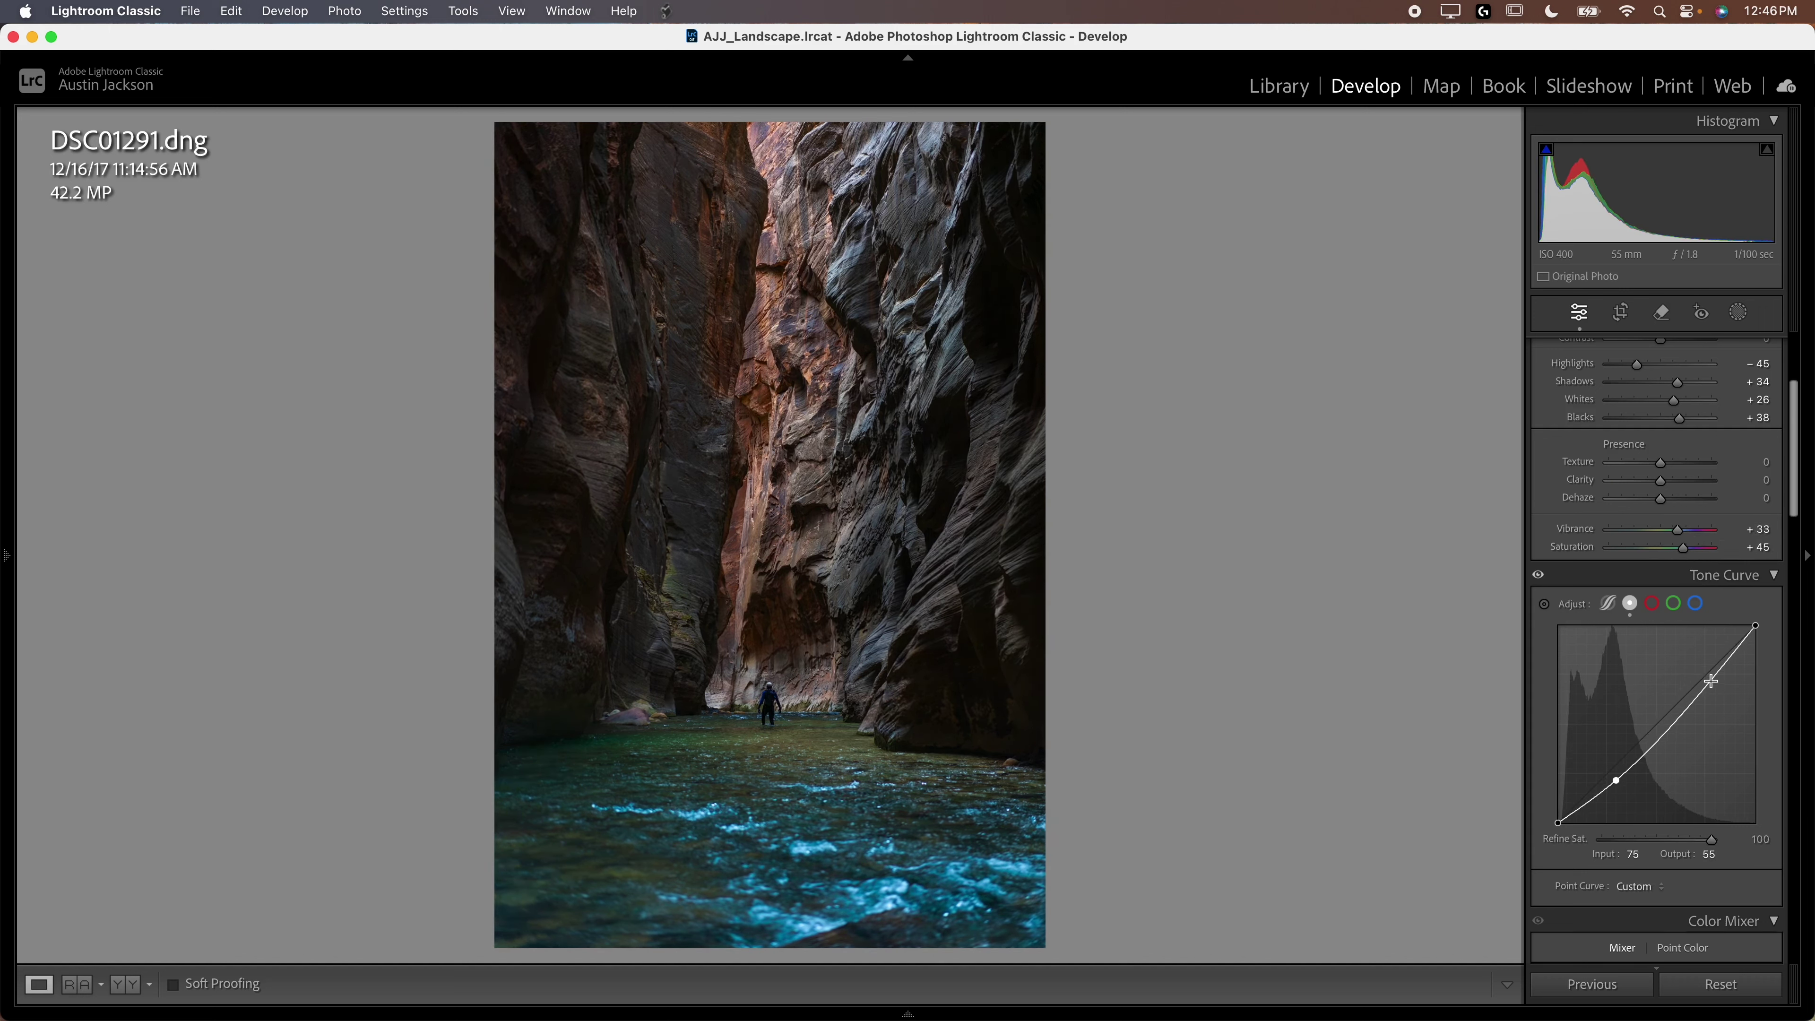
{"action": "left_click_drag", "start_coordinate": [1710, 681], "coordinate": [1703, 667]}
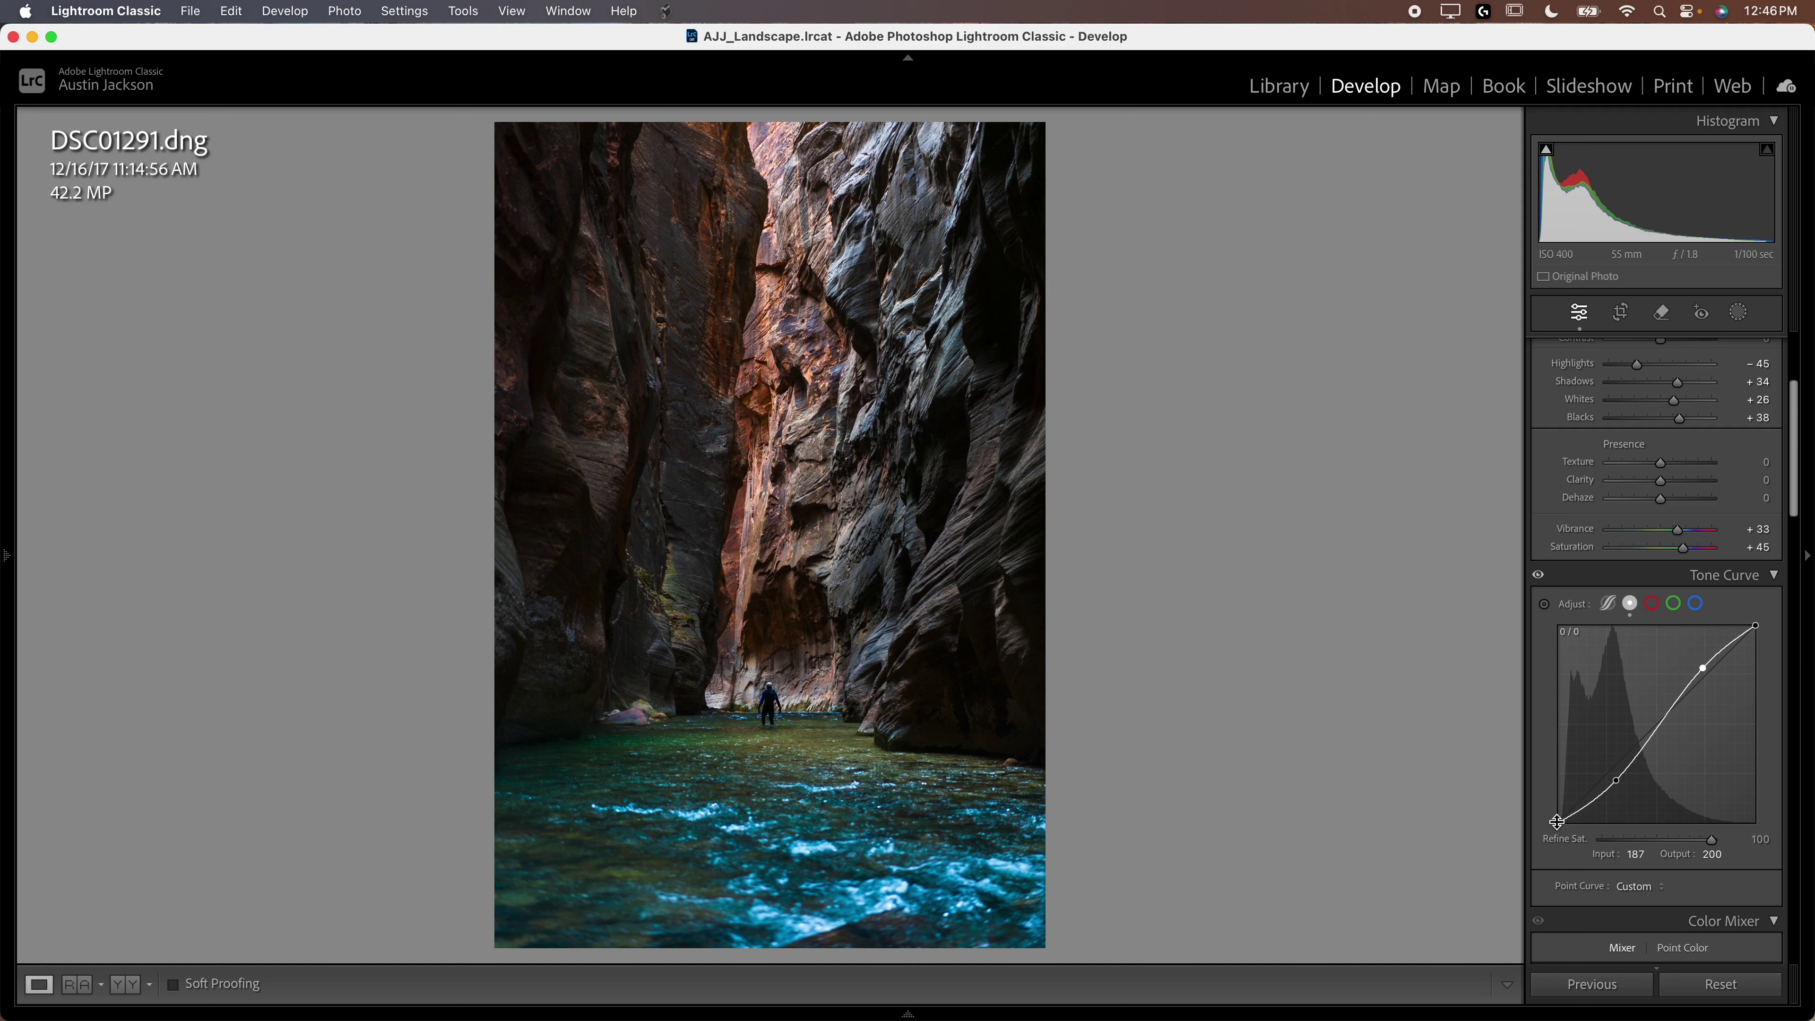
{"action": "left_click_drag", "start_coordinate": [1557, 821], "coordinate": [1617, 774]}
{"action": "scroll", "coordinate": [1686, 644], "scroll_direction": "up", "scroll_amount": 3}
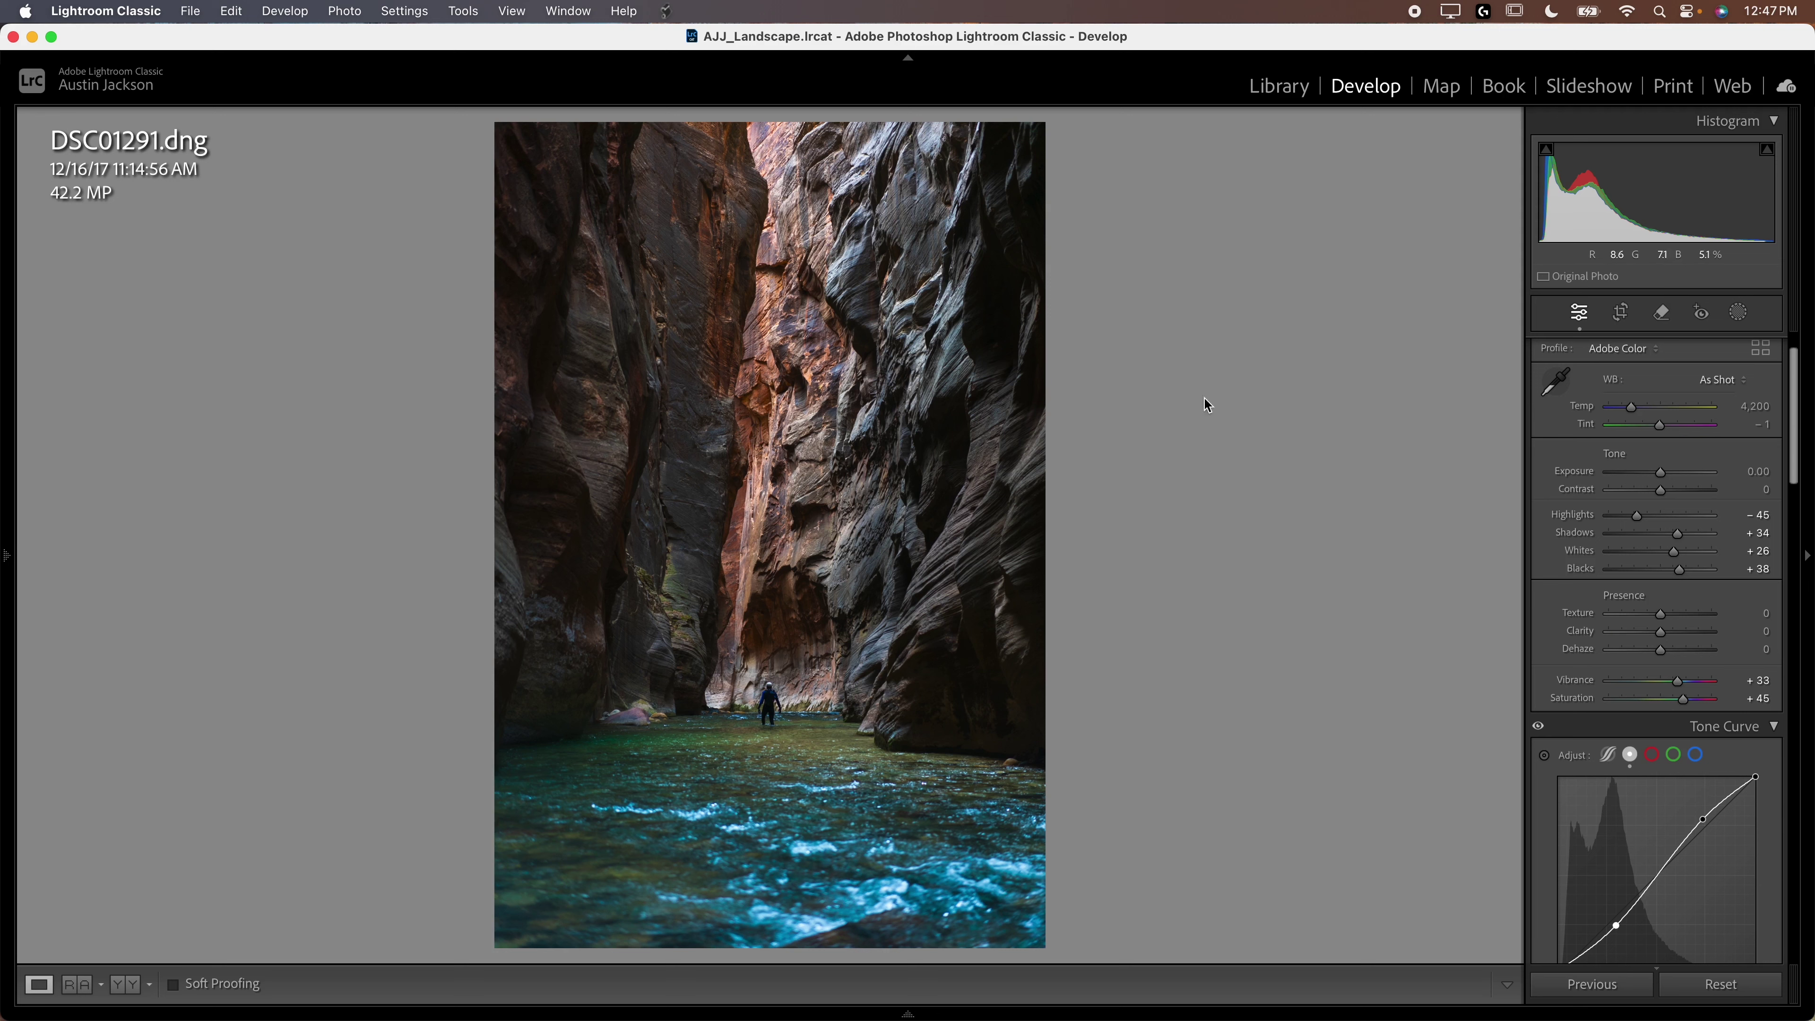
Warm the canyon photo to Temp 4,936 after undoing an overly warm first attempt
{"action": "left_click", "coordinate": [1634, 412]}
{"action": "left_click_drag", "start_coordinate": [1634, 413], "coordinate": [1648, 414]}
{"action": "mouse_move", "coordinate": [859, 923]}
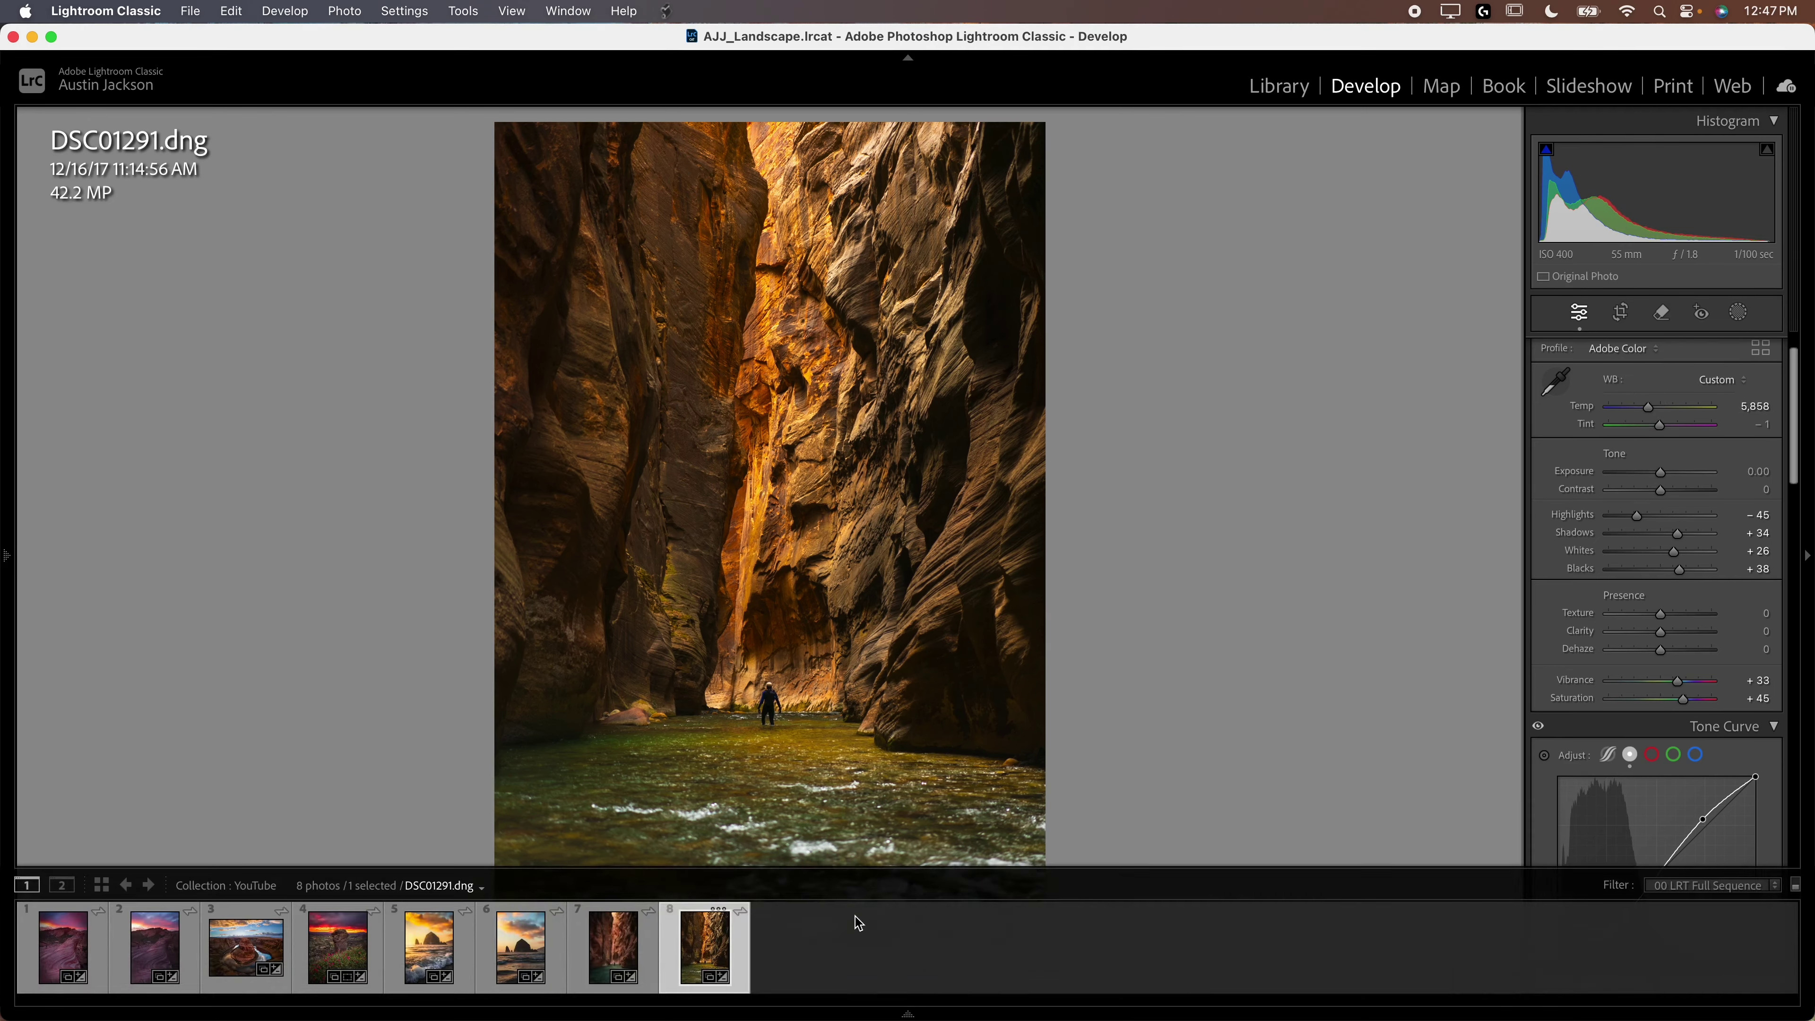
{"action": "key", "text": "super+z"}
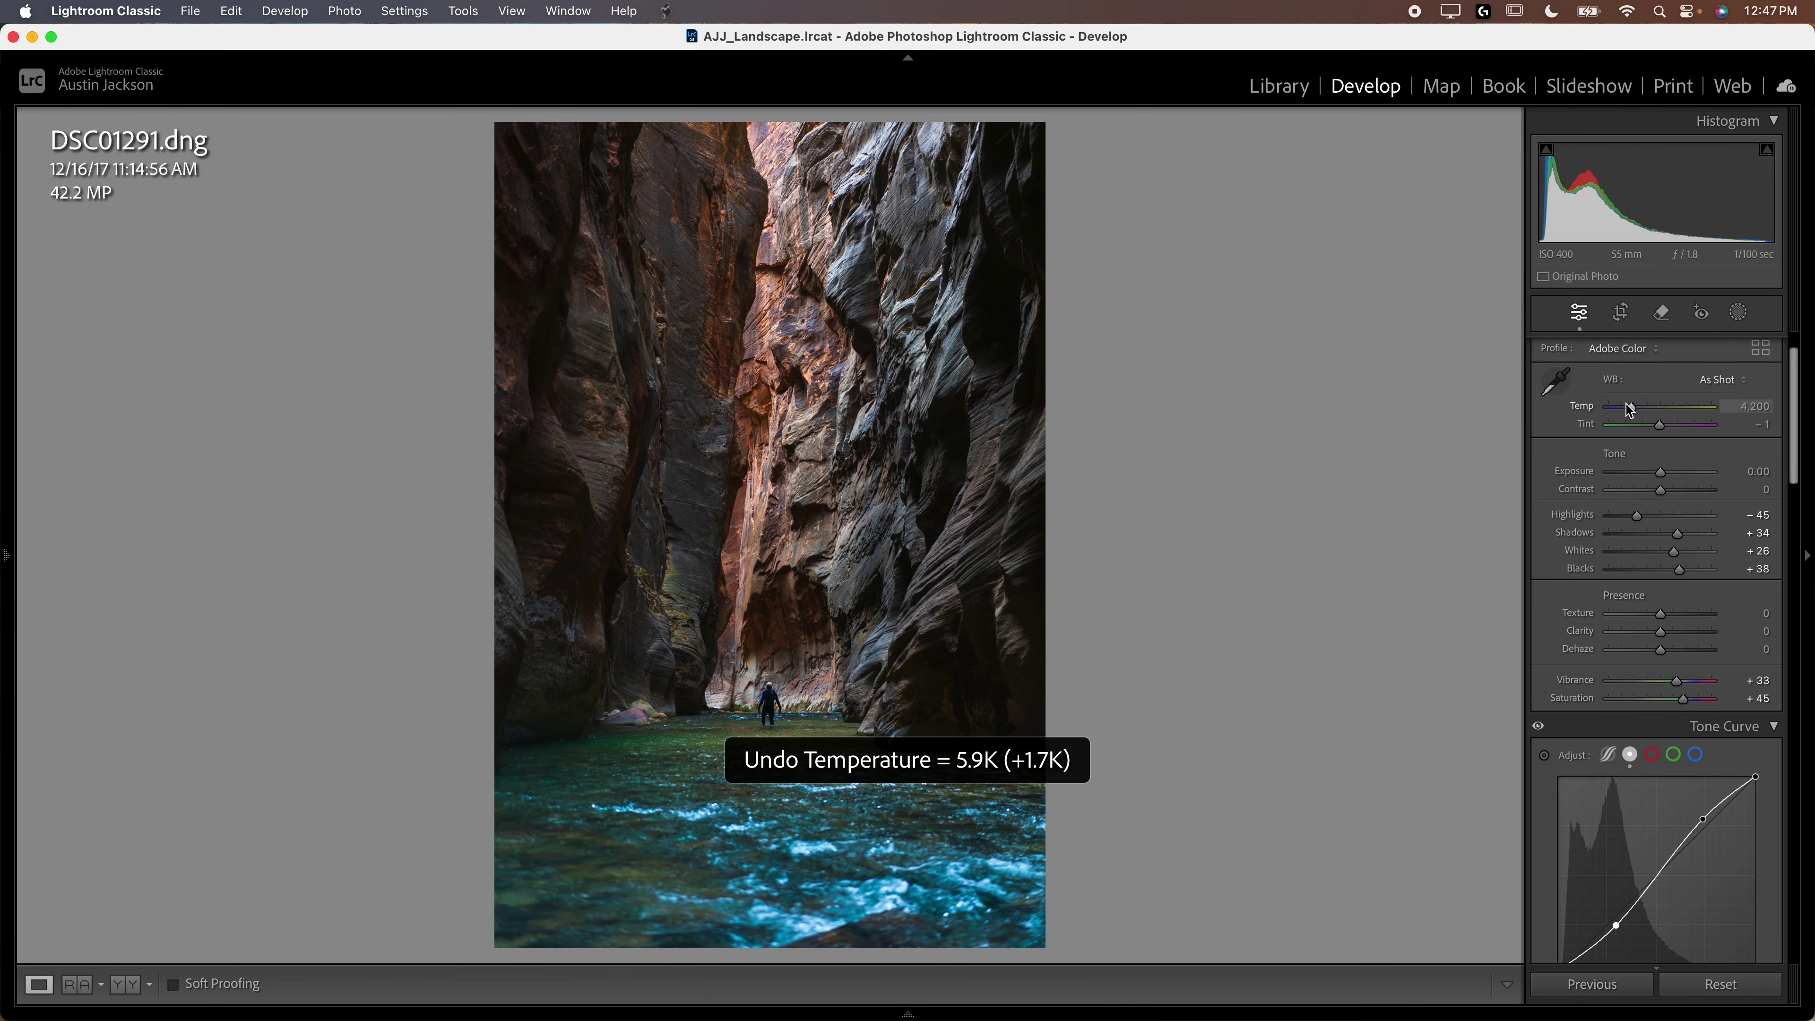
{"action": "left_click_drag", "start_coordinate": [1630, 410], "coordinate": [1640, 413]}
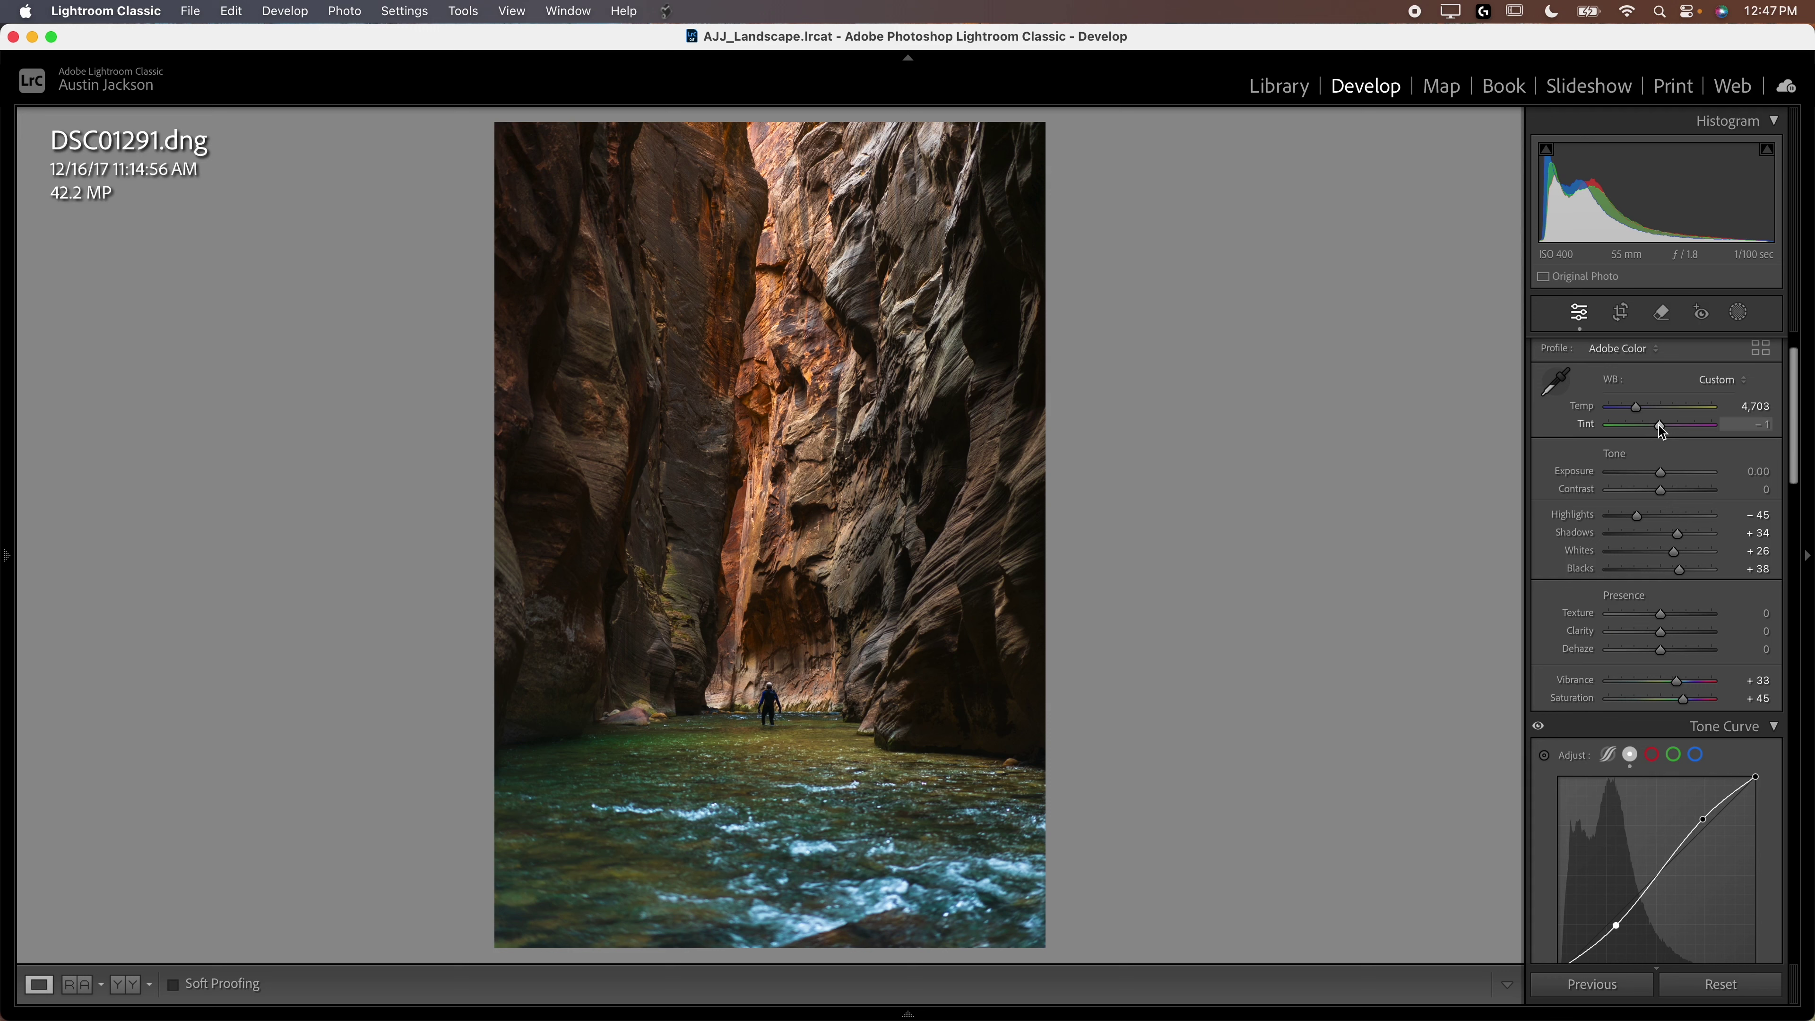
Set Tint to +10 and pull Highlights down to −81
{"action": "mouse_move", "coordinate": [1661, 431]}
{"action": "left_mouse_down"}
{"action": "mouse_move", "coordinate": [1637, 413]}
{"action": "mouse_move", "coordinate": [1669, 433]}
{"action": "left_mouse_up"}
{"action": "scroll", "coordinate": [1593, 575], "scroll_direction": "up", "scroll_amount": 1}
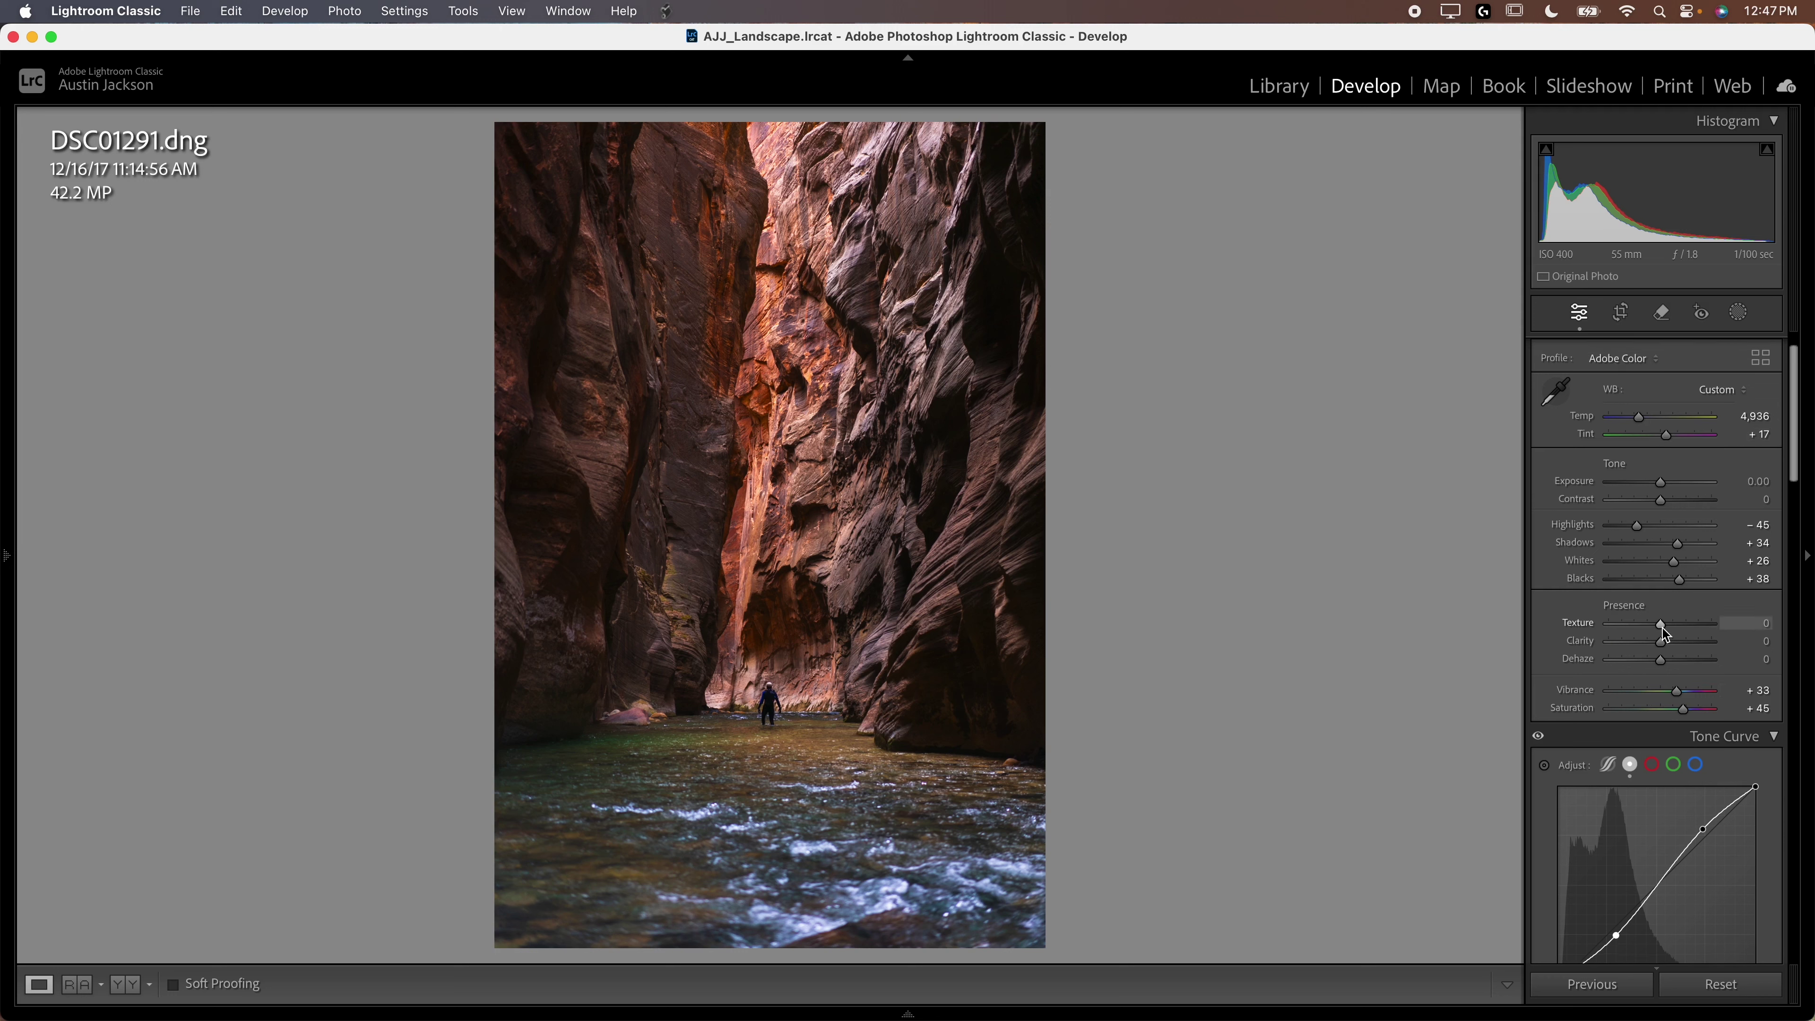
{"action": "left_click_drag", "start_coordinate": [1636, 528], "coordinate": [1635, 529]}
{"action": "left_click_drag", "start_coordinate": [1666, 438], "coordinate": [1622, 533]}
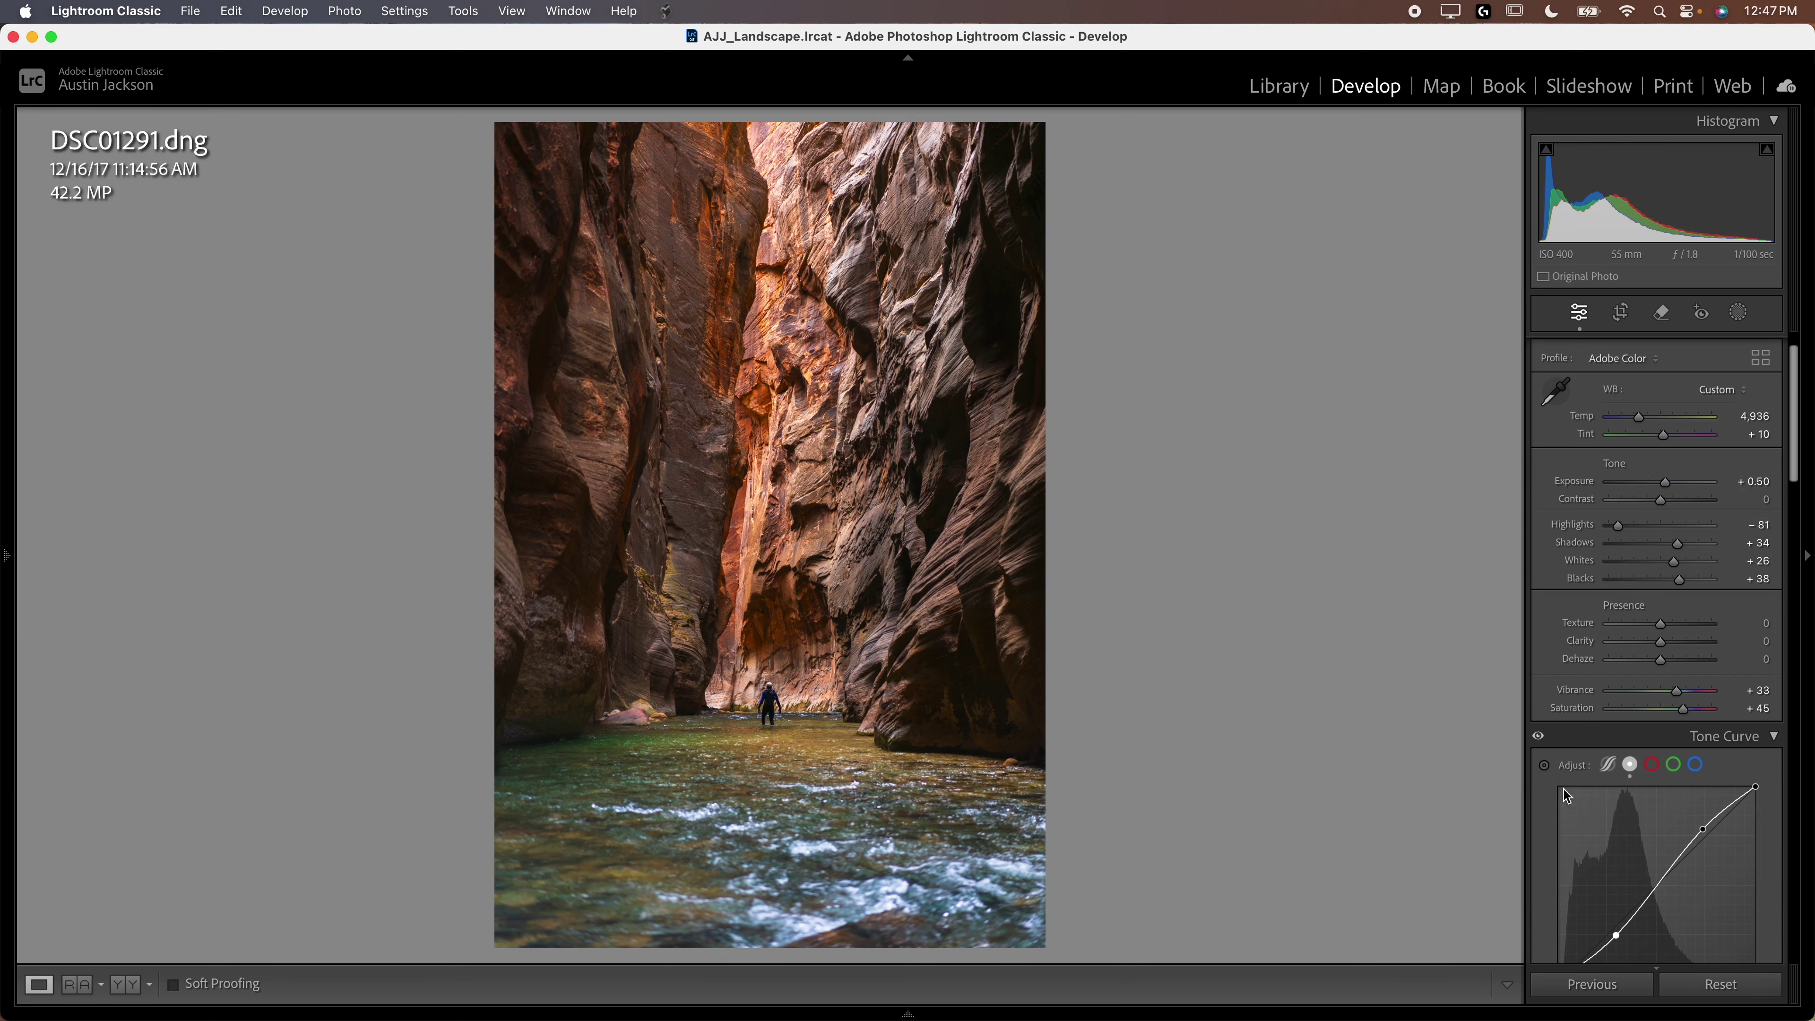
{"action": "scroll", "coordinate": [1629, 724], "scroll_direction": "down", "scroll_amount": 10}
Set Color Mixer saturation Orange +38 and Blue −46, and cool Temp to 4,732
{"action": "left_click", "coordinate": [1624, 620]}
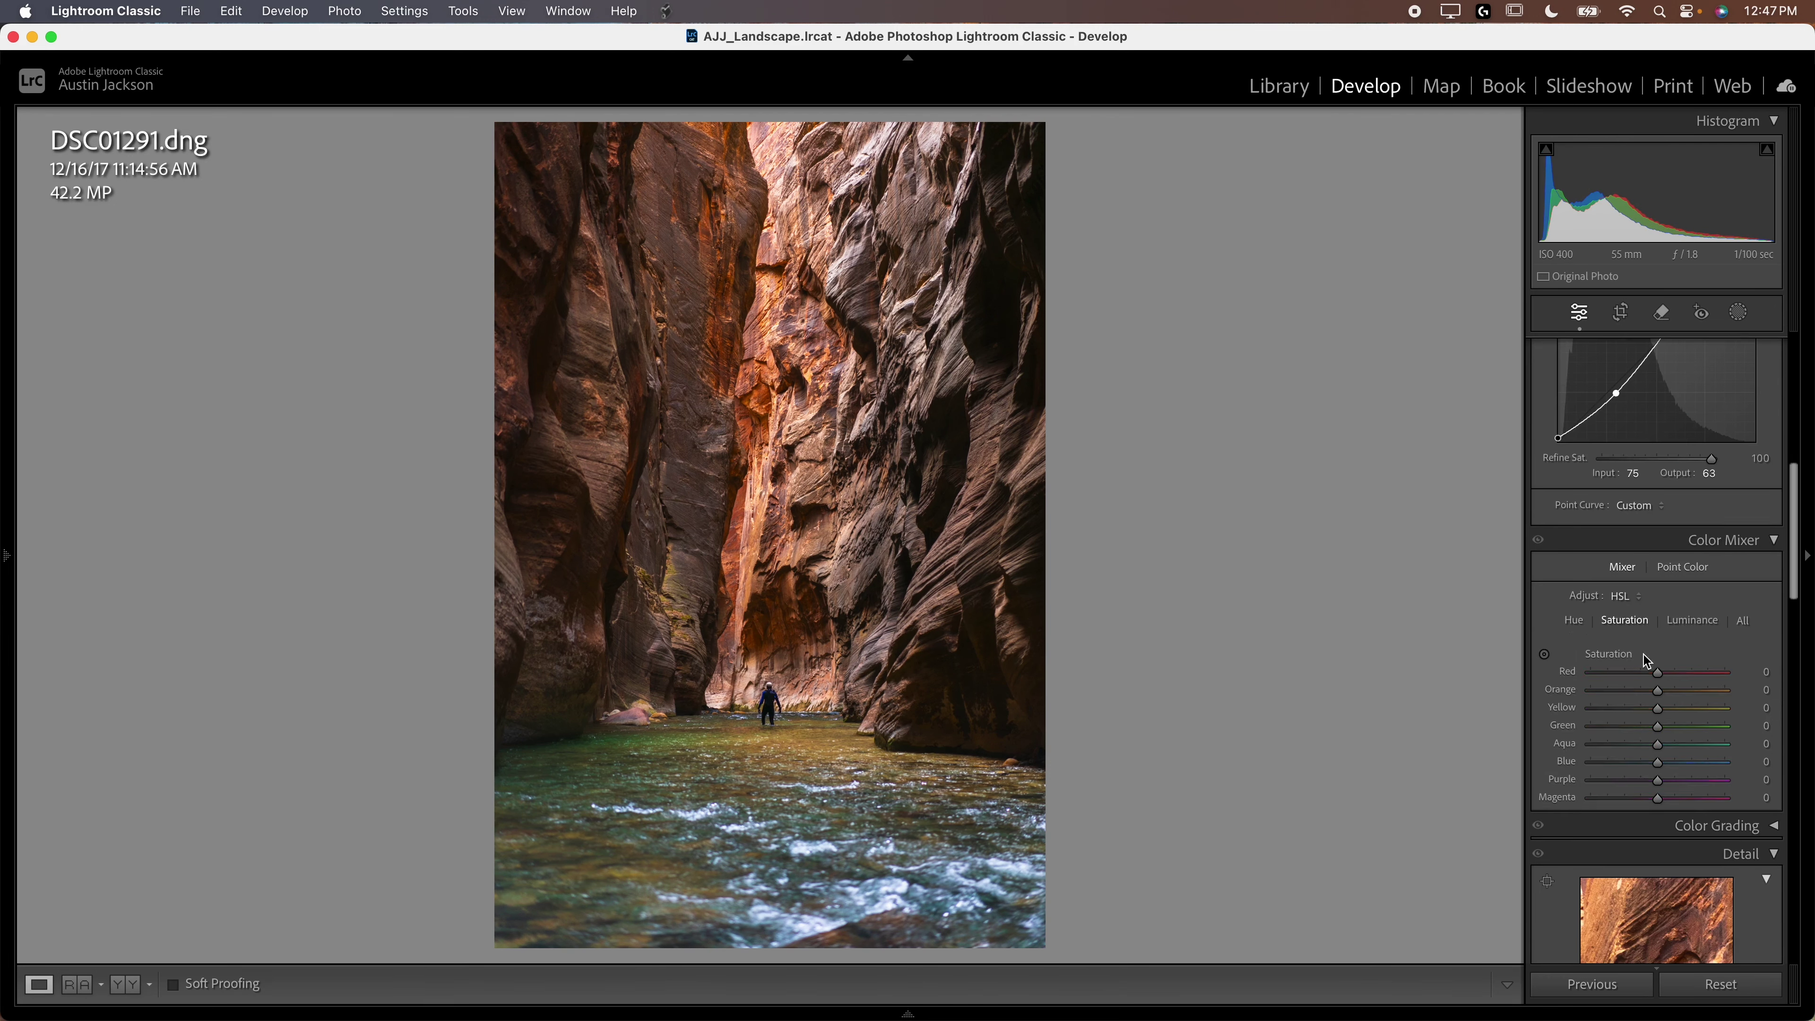
{"action": "left_click_drag", "start_coordinate": [1688, 690], "coordinate": [1686, 705]}
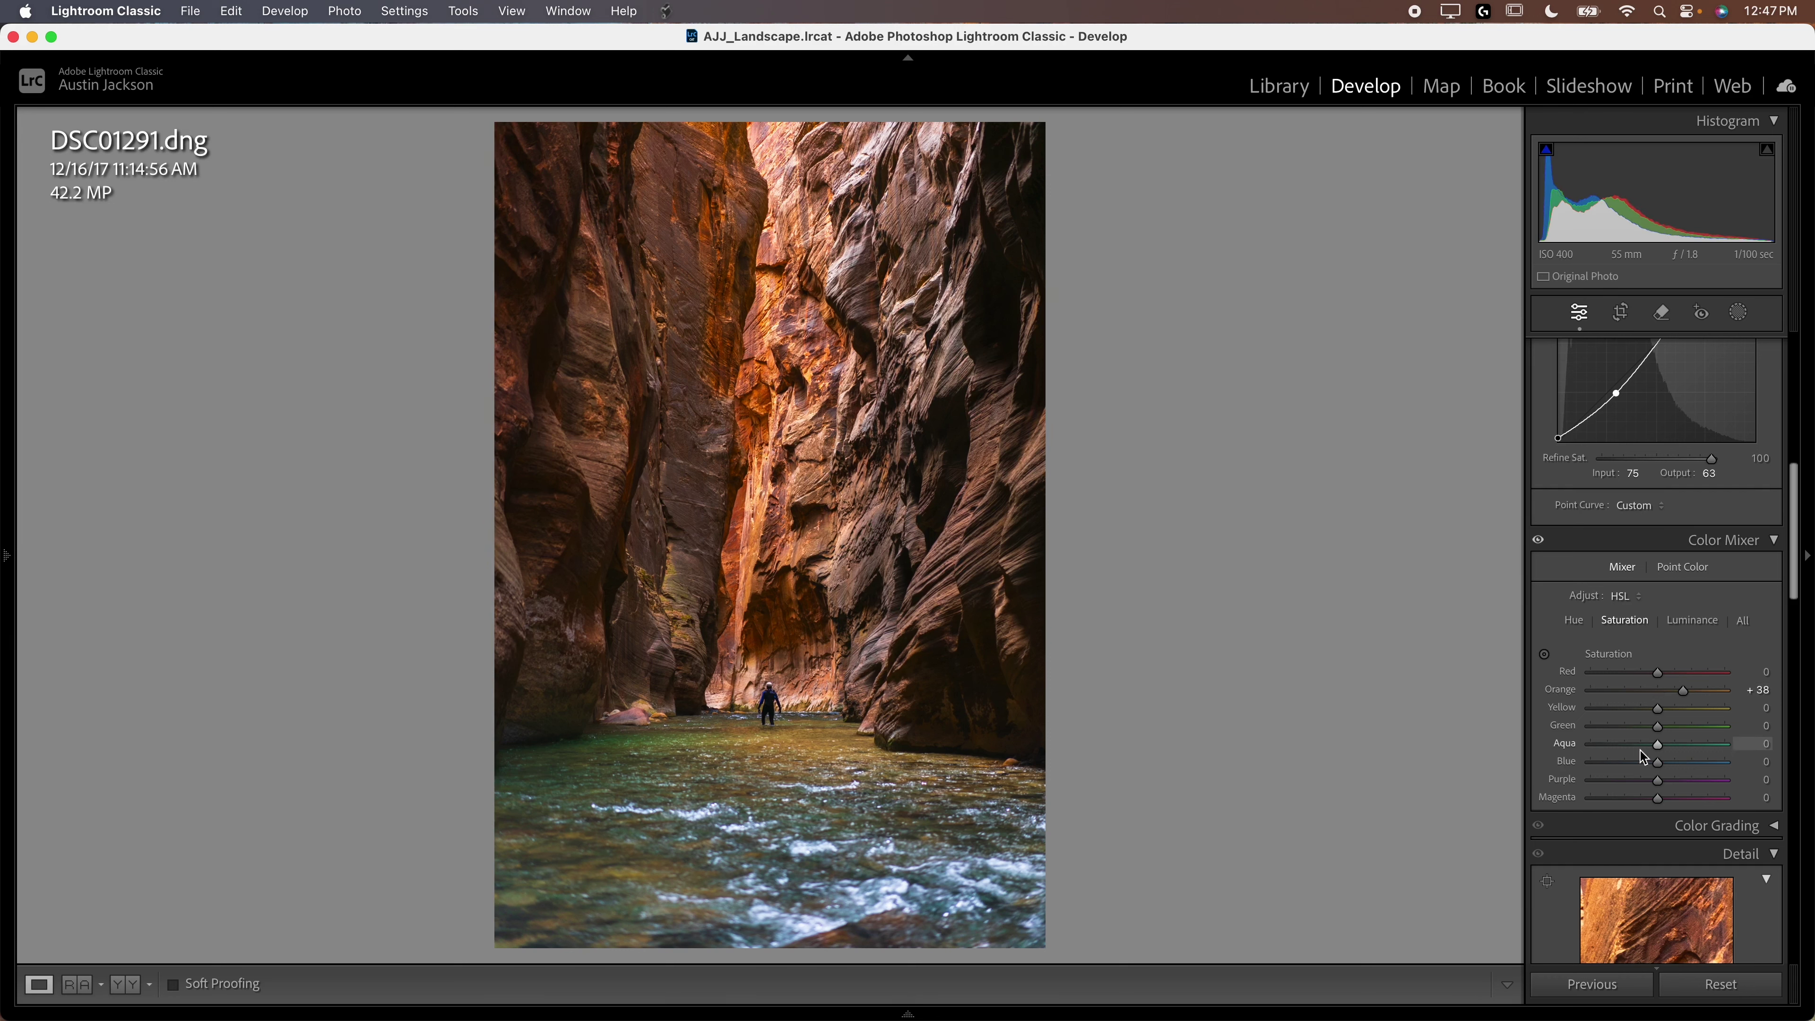
{"action": "left_click_drag", "start_coordinate": [1633, 766], "coordinate": [1634, 763]}
{"action": "scroll", "coordinate": [1643, 398], "scroll_direction": "up", "scroll_amount": 10}
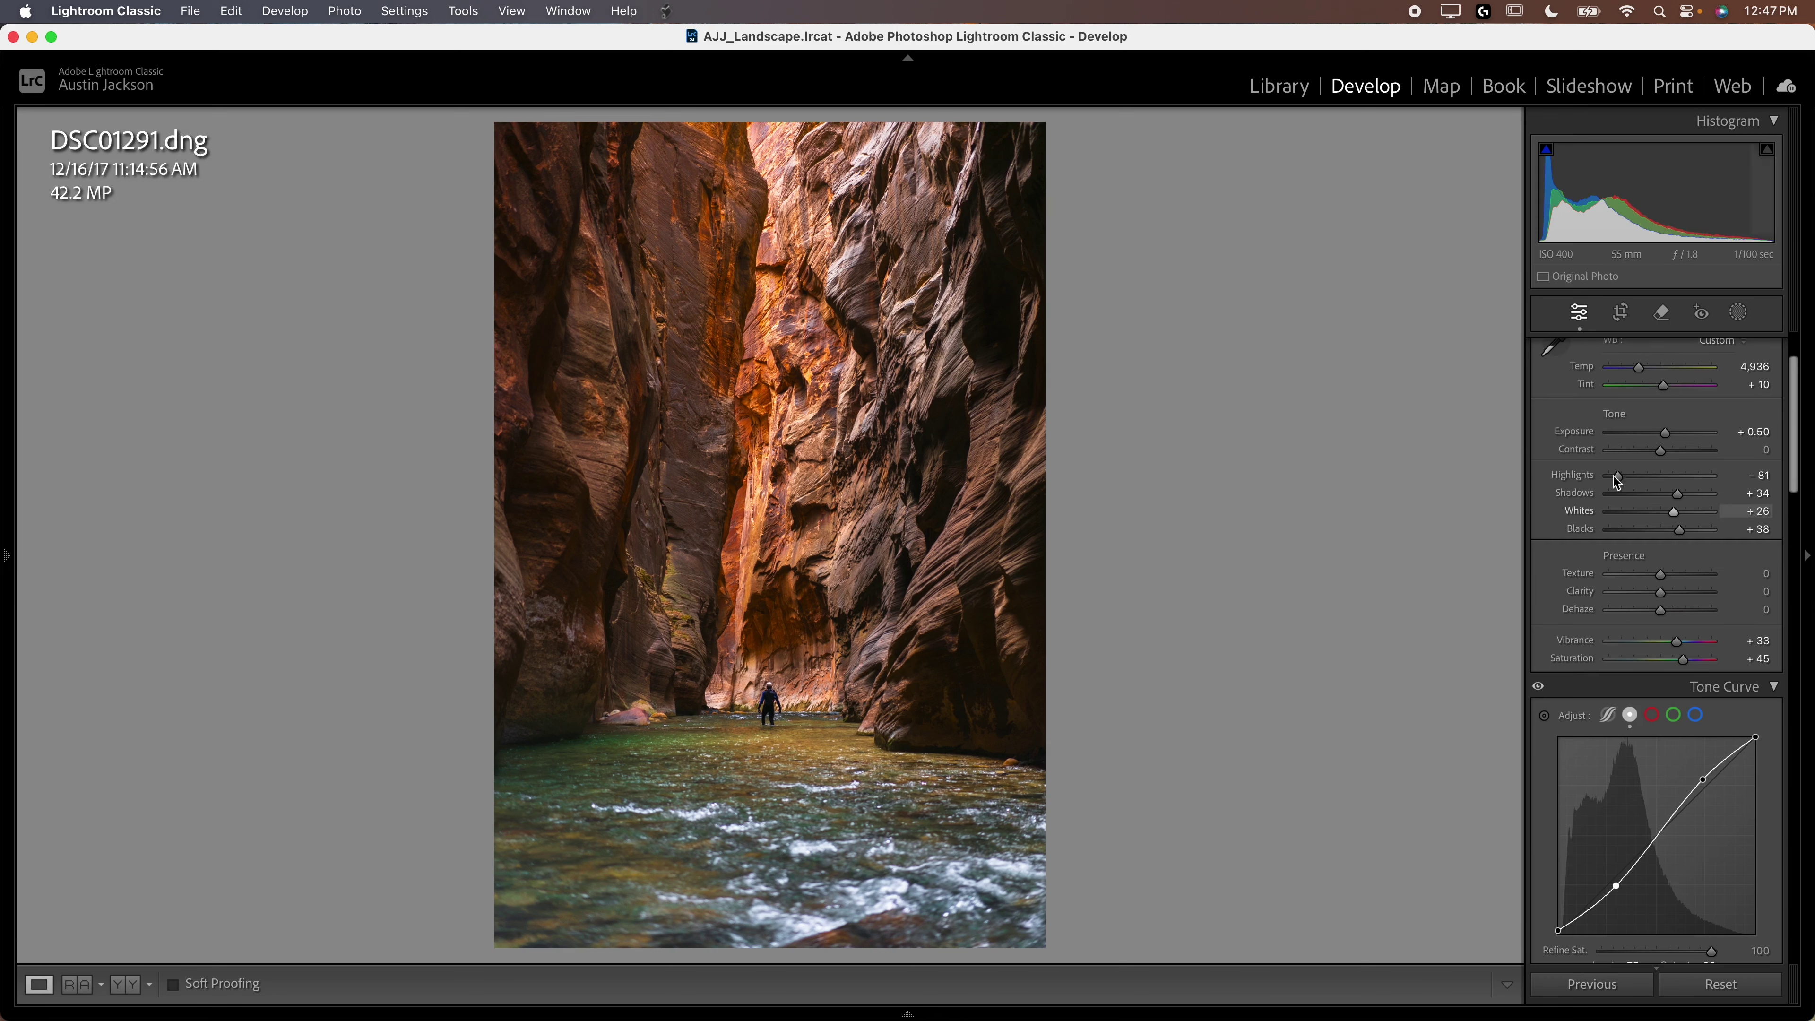
{"action": "left_click_drag", "start_coordinate": [1638, 377], "coordinate": [1637, 375]}
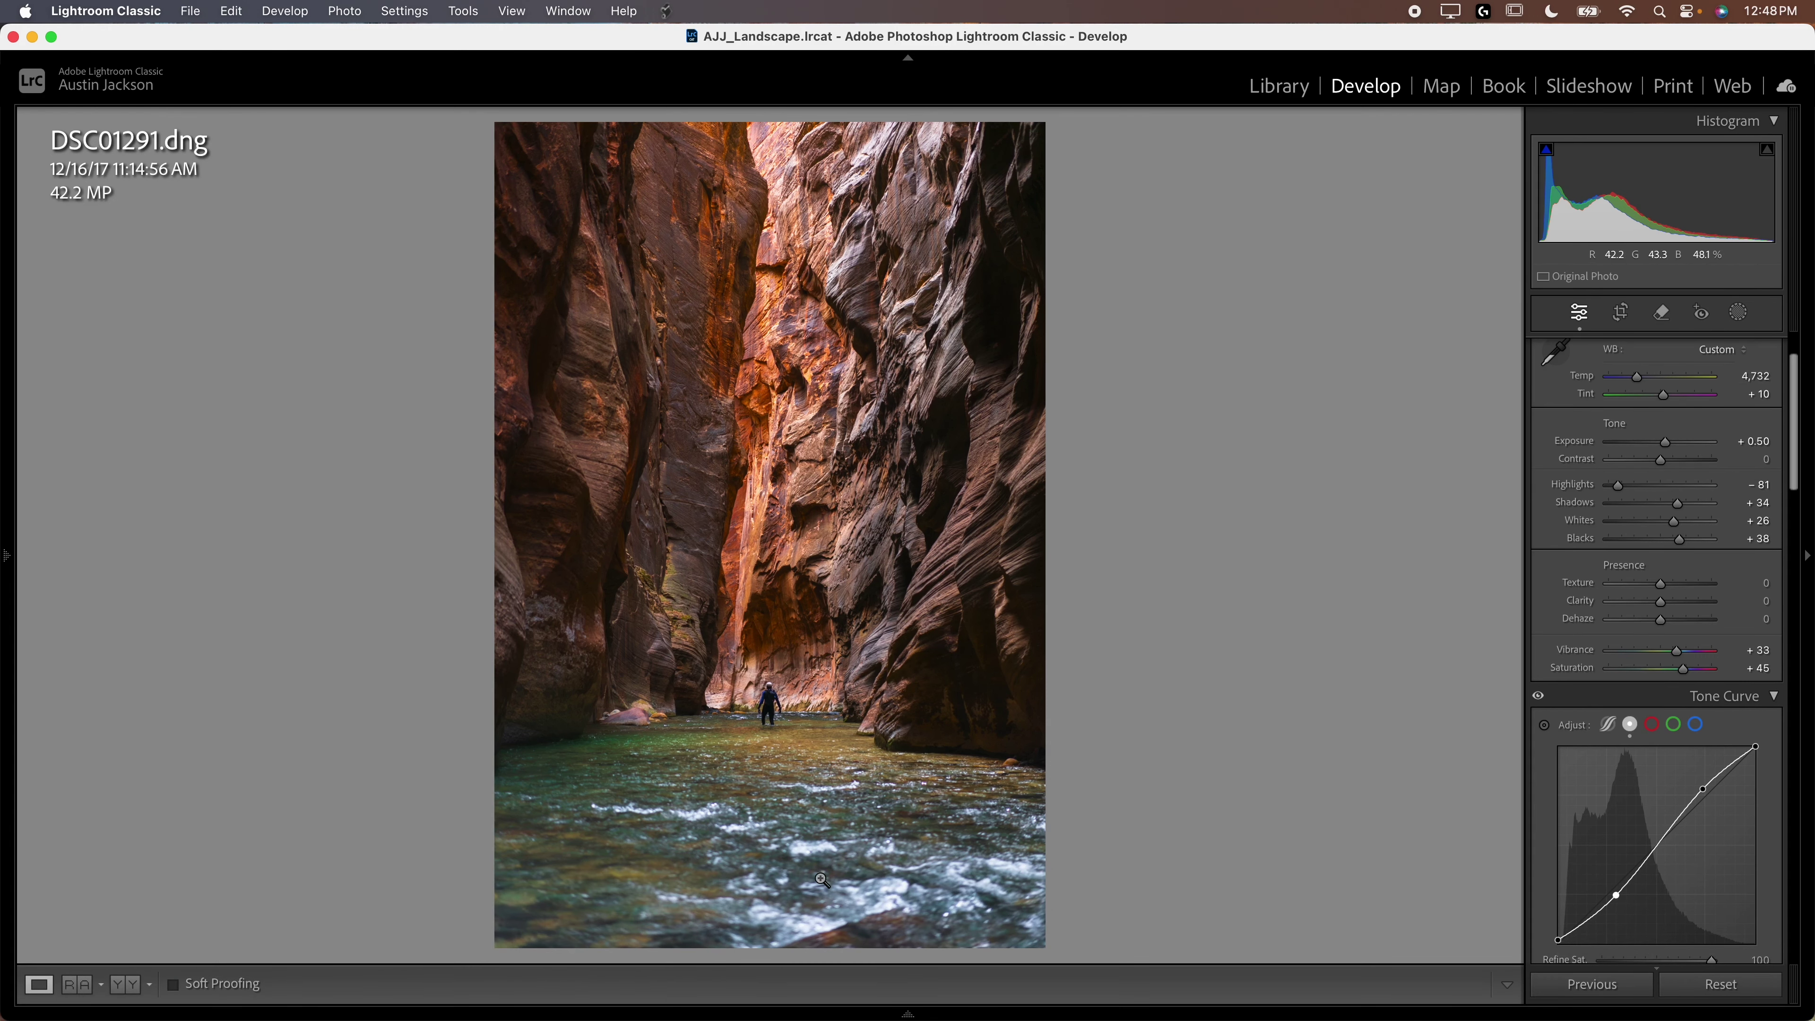
Zoom in and pan across the dark canyon wall to check the shadows, then return to the full view
{"action": "left_click", "coordinate": [993, 695]}
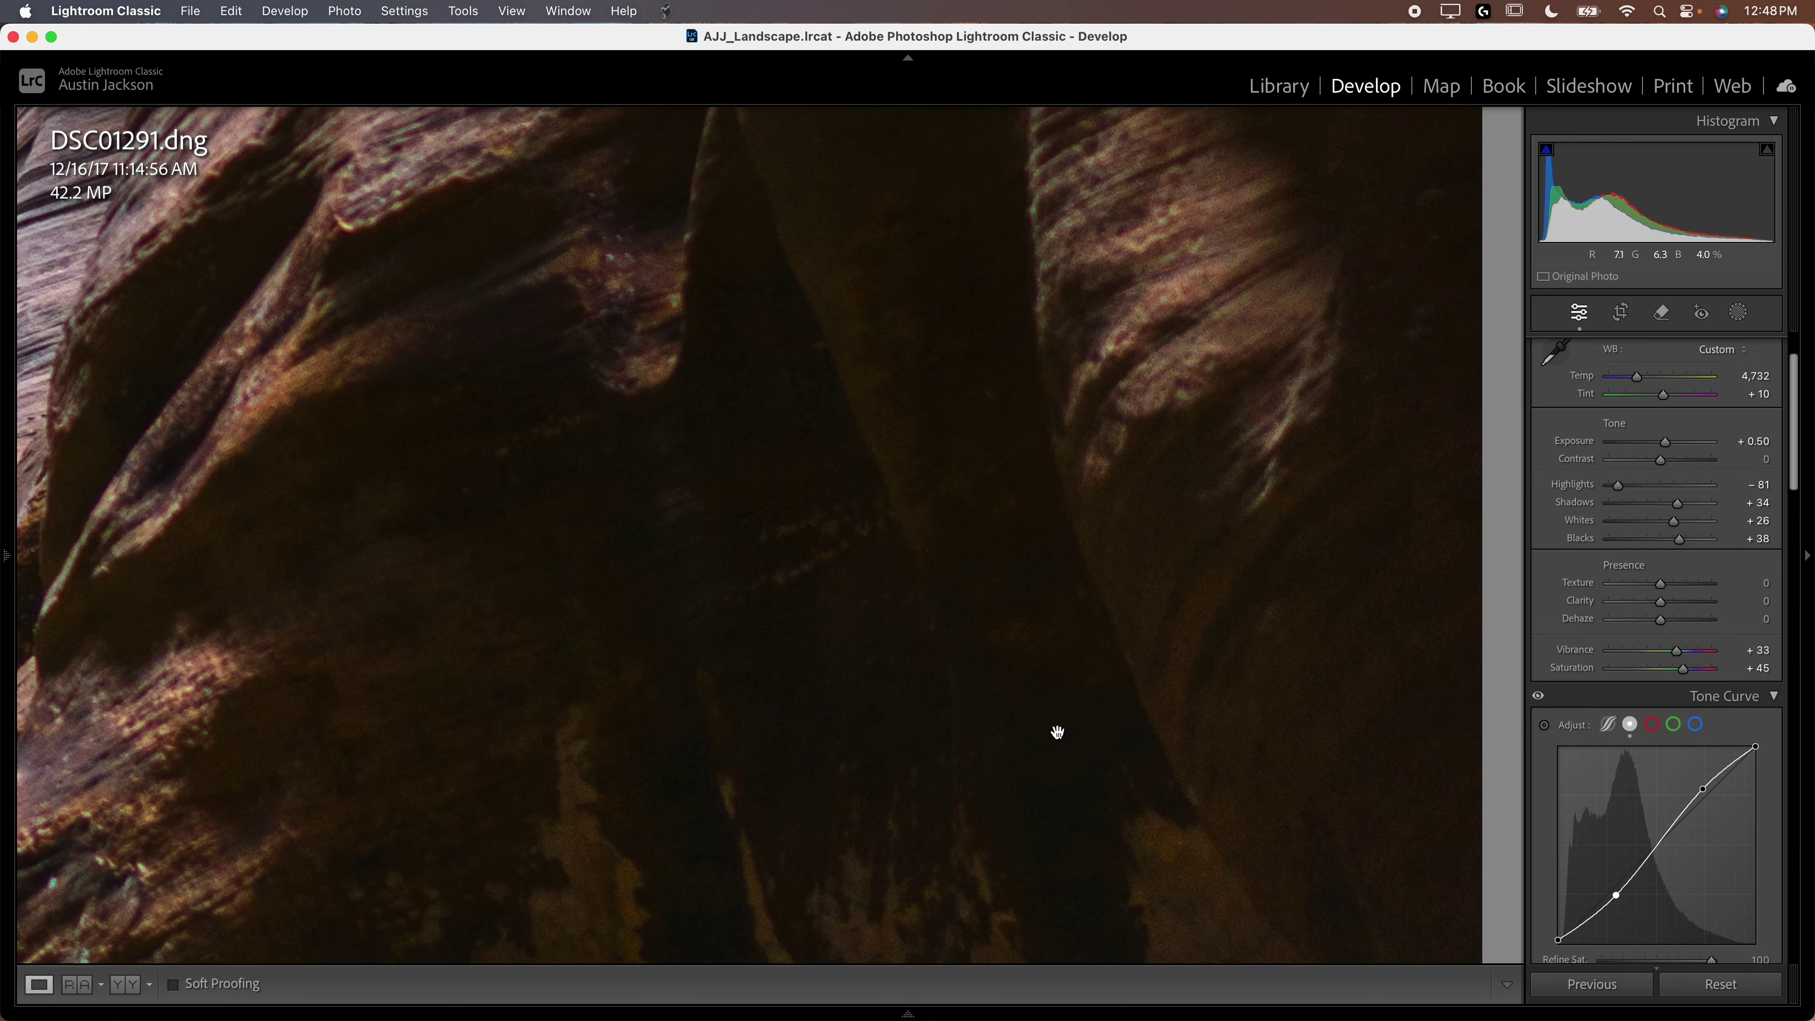
{"action": "left_click_drag", "start_coordinate": [1053, 730], "coordinate": [827, 647]}
{"action": "left_click_drag", "start_coordinate": [799, 771], "coordinate": [668, 628]}
{"action": "left_click", "coordinate": [734, 629]}
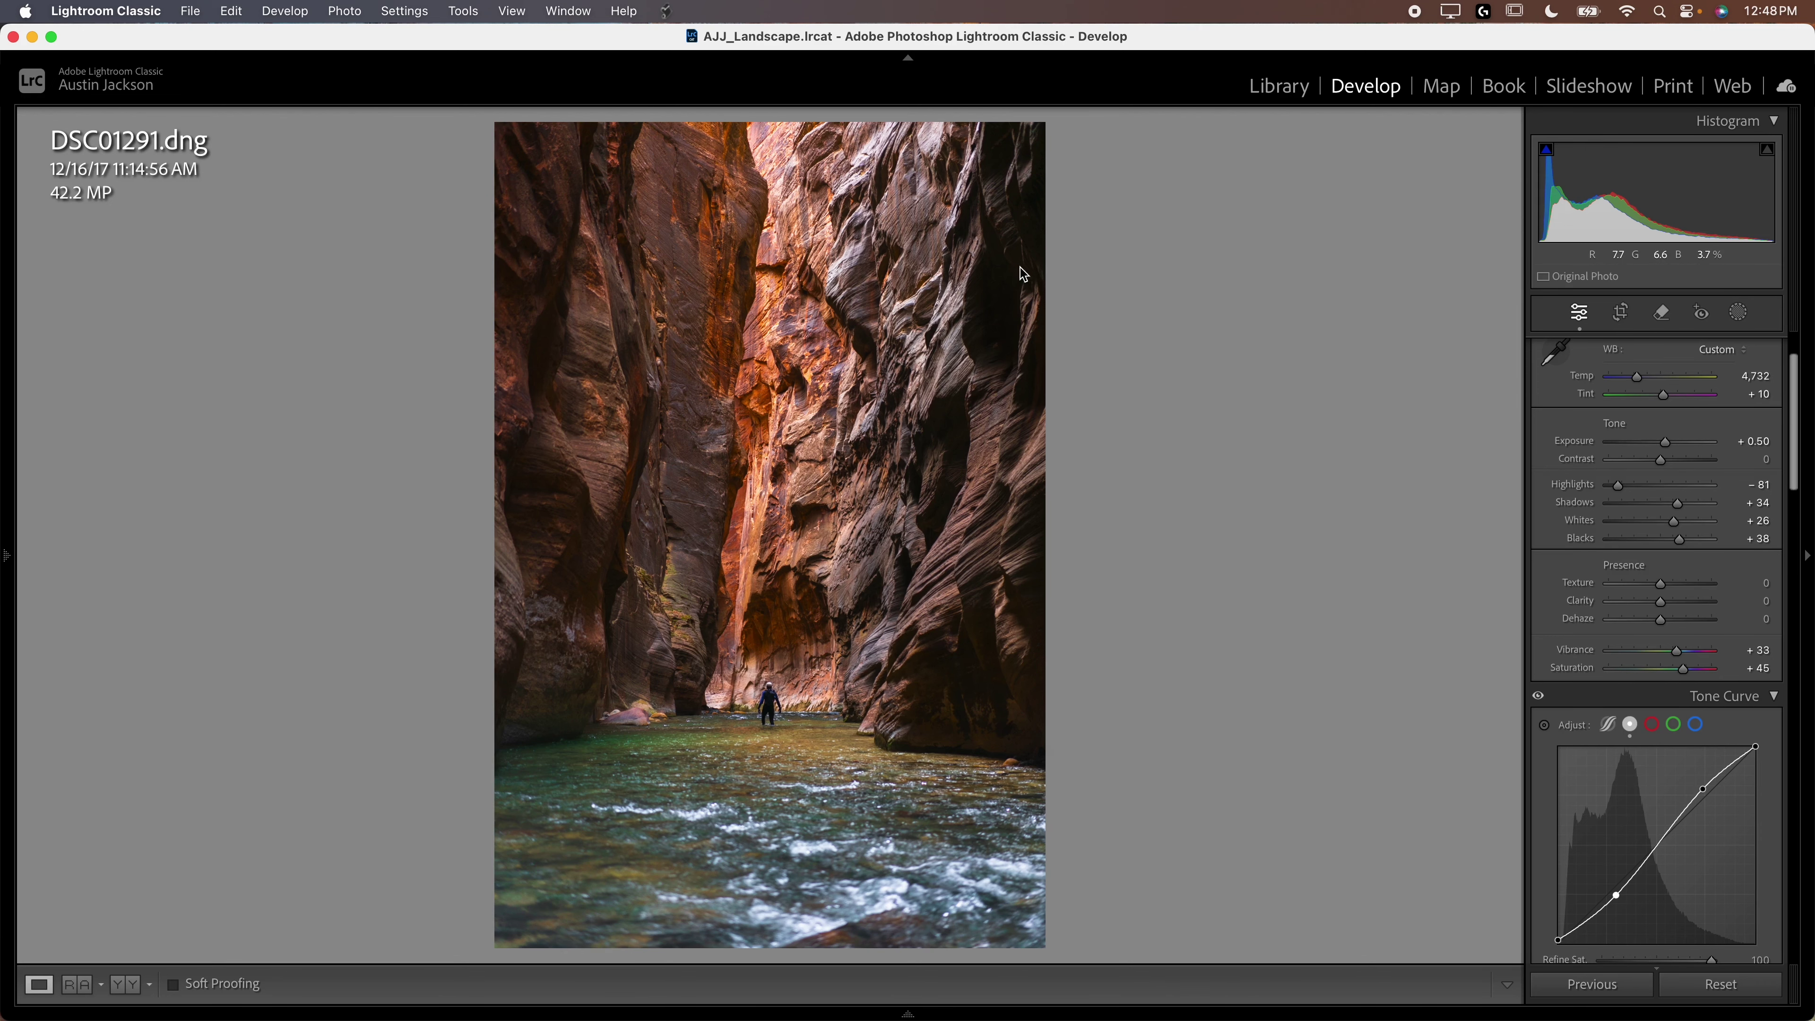
{"action": "left_click", "coordinate": [933, 603]}
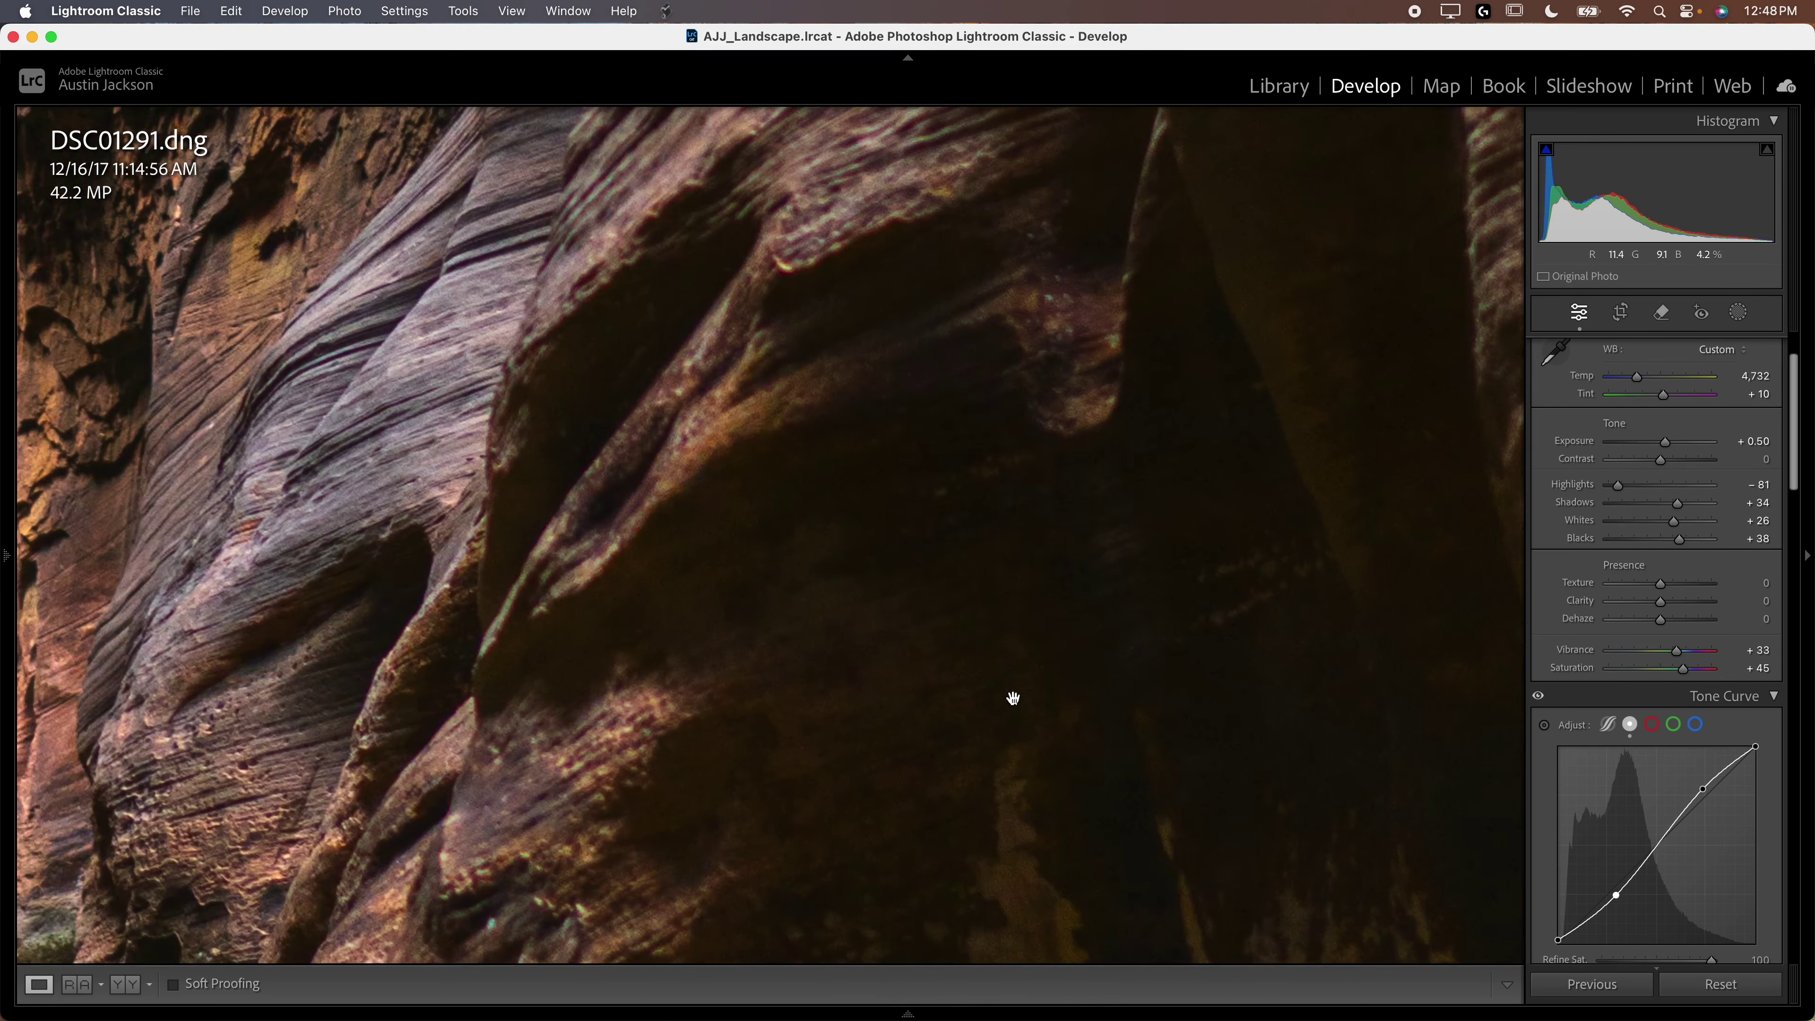
{"action": "left_click_drag", "start_coordinate": [1012, 697], "coordinate": [953, 599]}
{"action": "left_click", "coordinate": [1017, 616]}
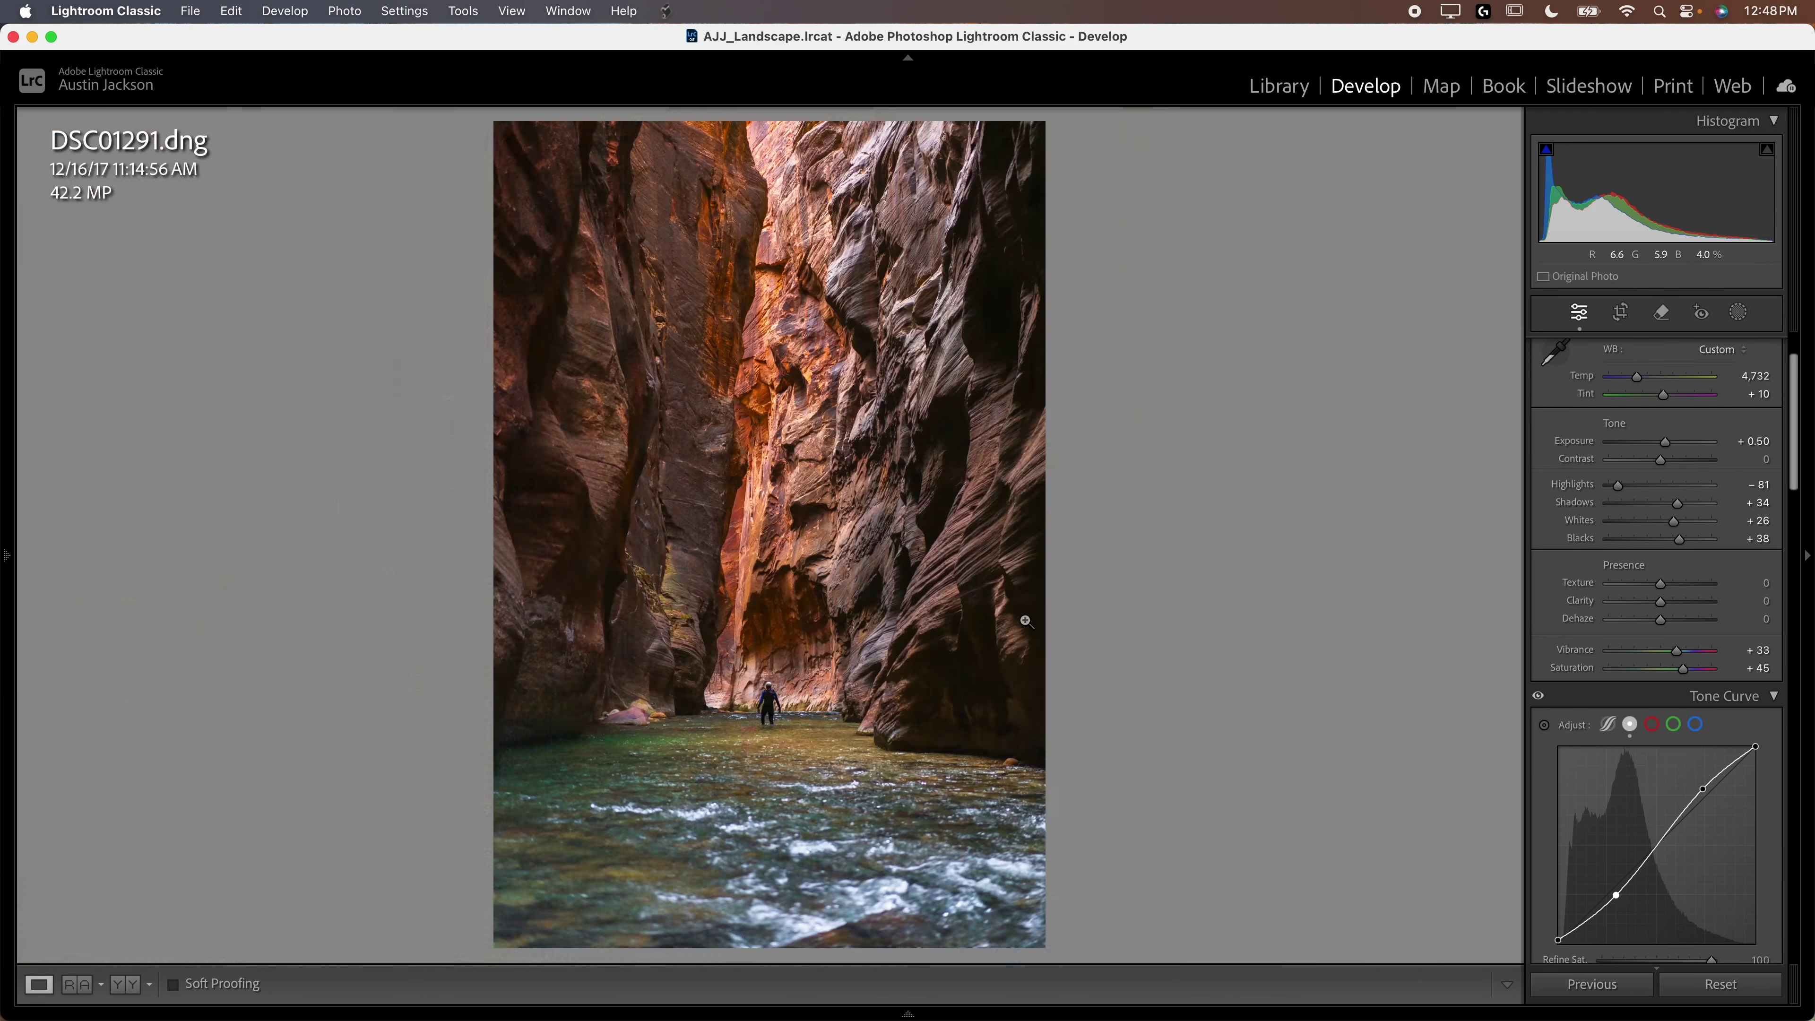